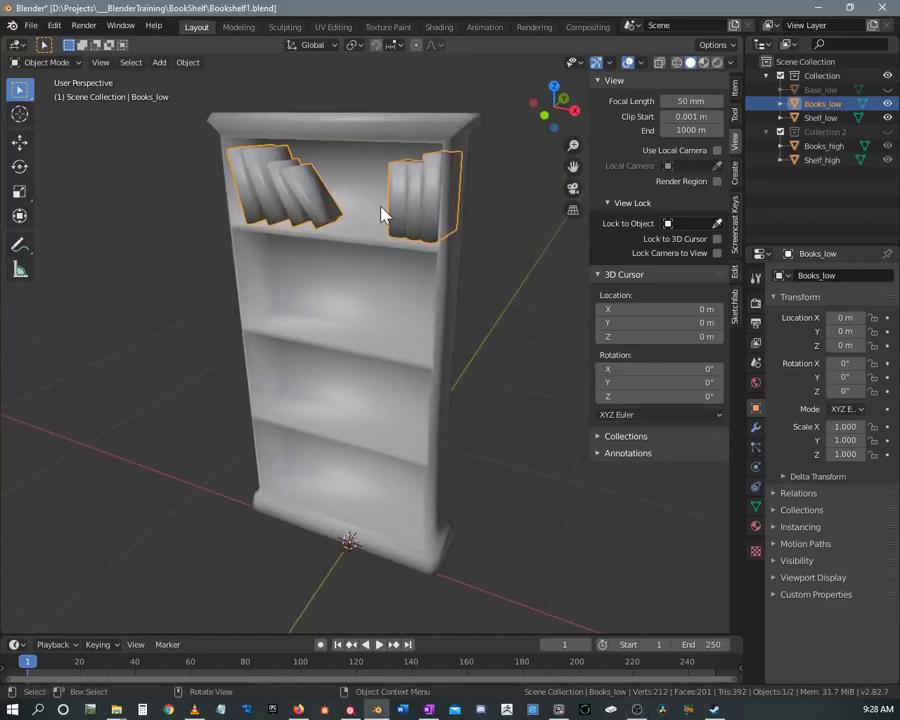
- Click through the low-poly shelf and books, then box-select both together
mouse_move(377, 203)
middle_down()
mouse_move(362, 208)
mouse_move(370, 194)
middle_up()
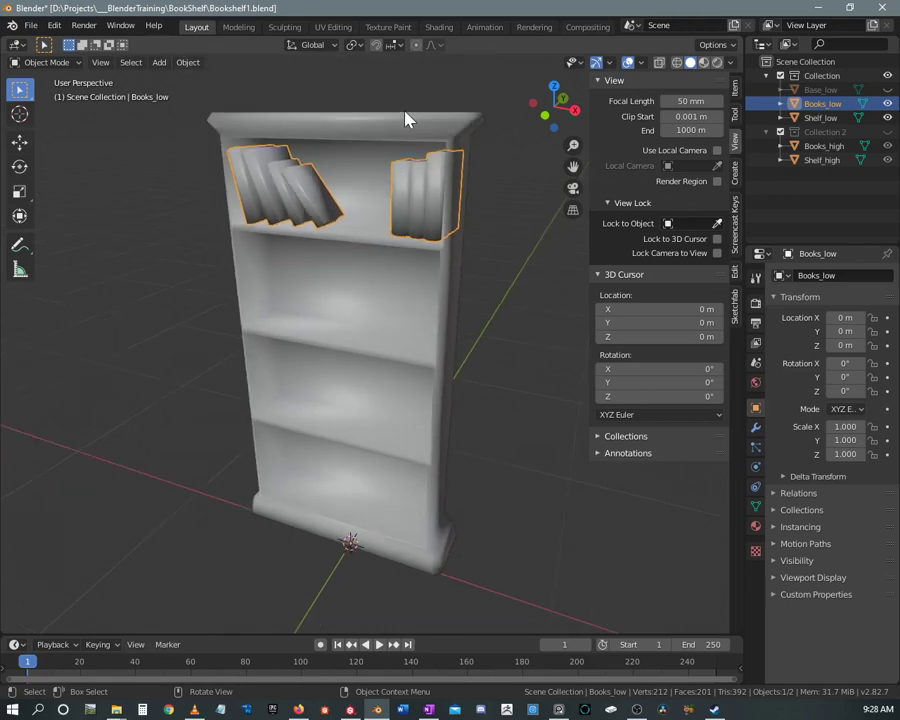
click(407, 117)
click(397, 207)
click(331, 130)
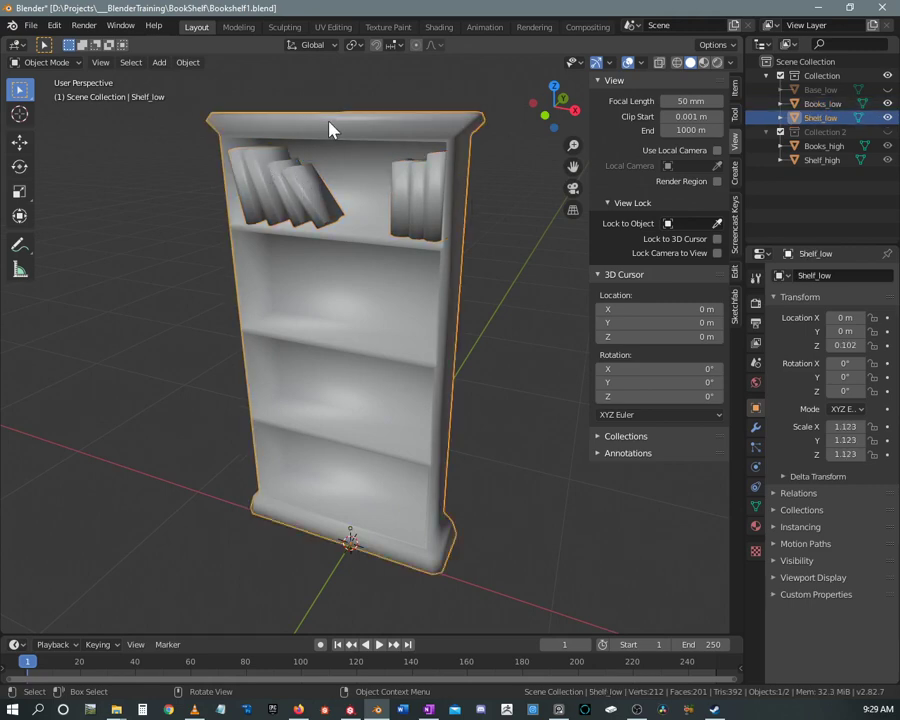
click(411, 202)
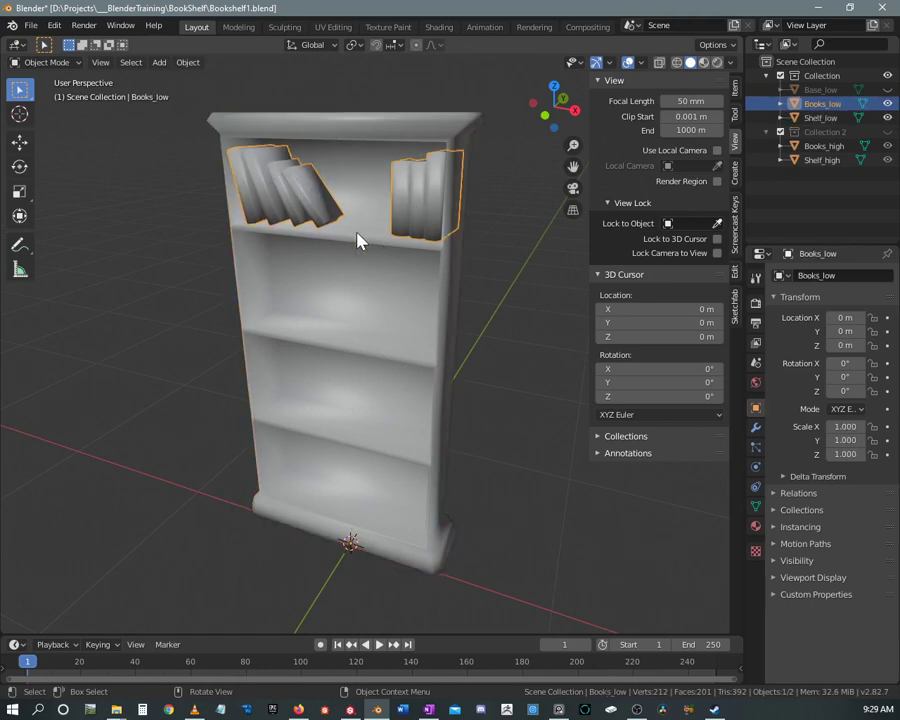
click(357, 241)
click(421, 206)
click(432, 138)
click(410, 208)
drag(229, 104, 478, 482)
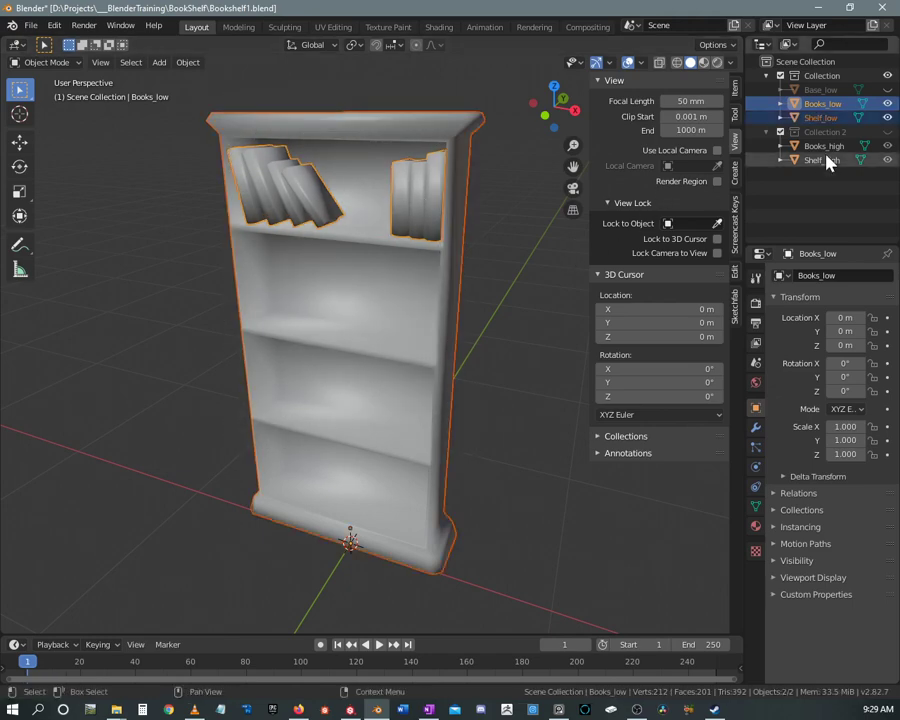
- Temporarily show only the high-poly Collection 2 to check its shelf and books, then restore the low-poly collection
click(887, 132)
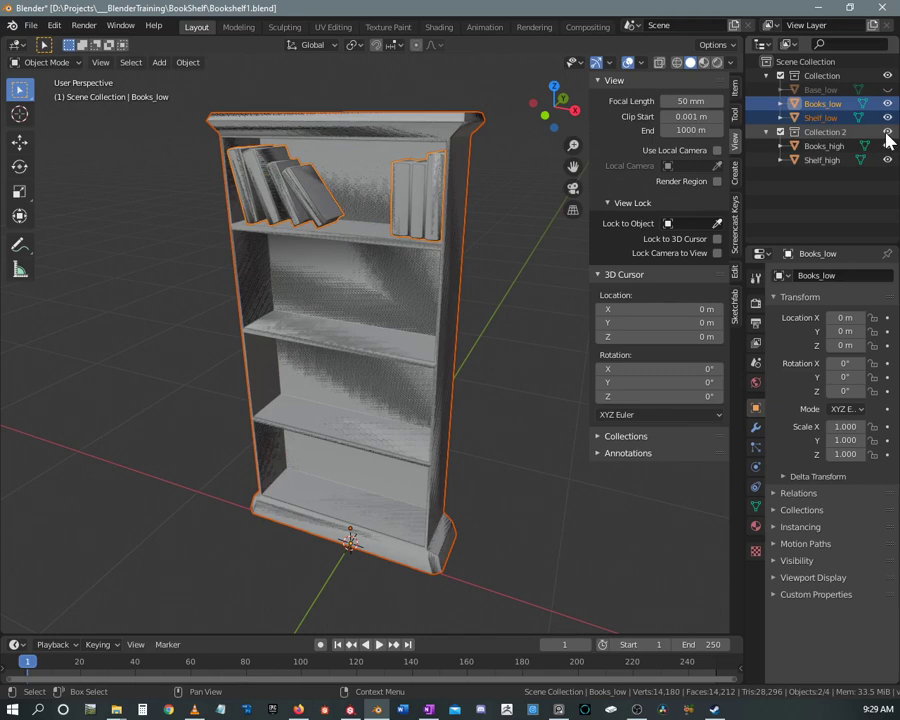
click(887, 90)
click(887, 90)
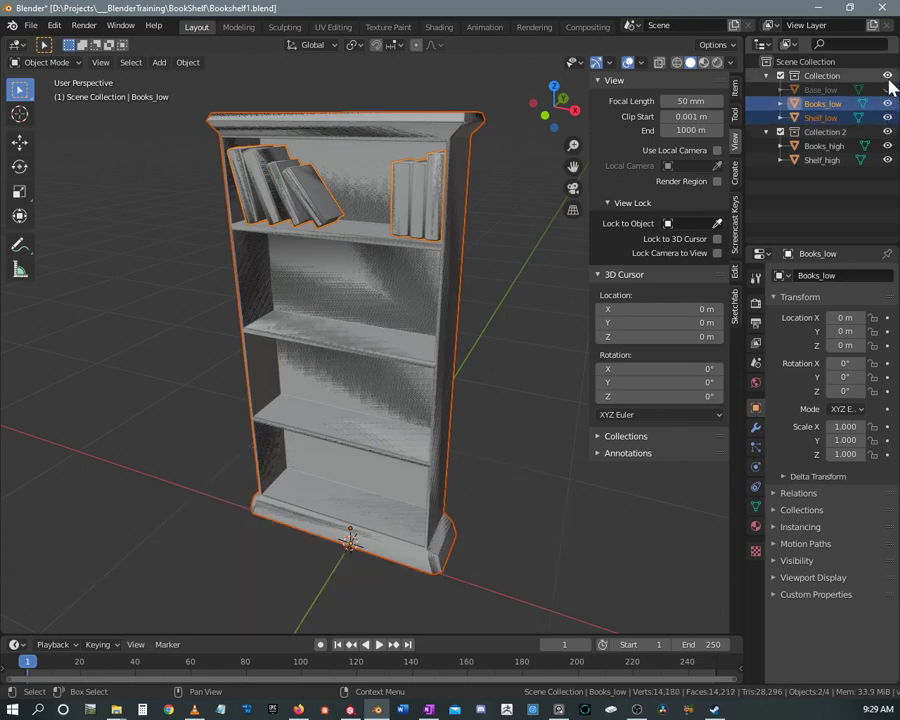
click(887, 76)
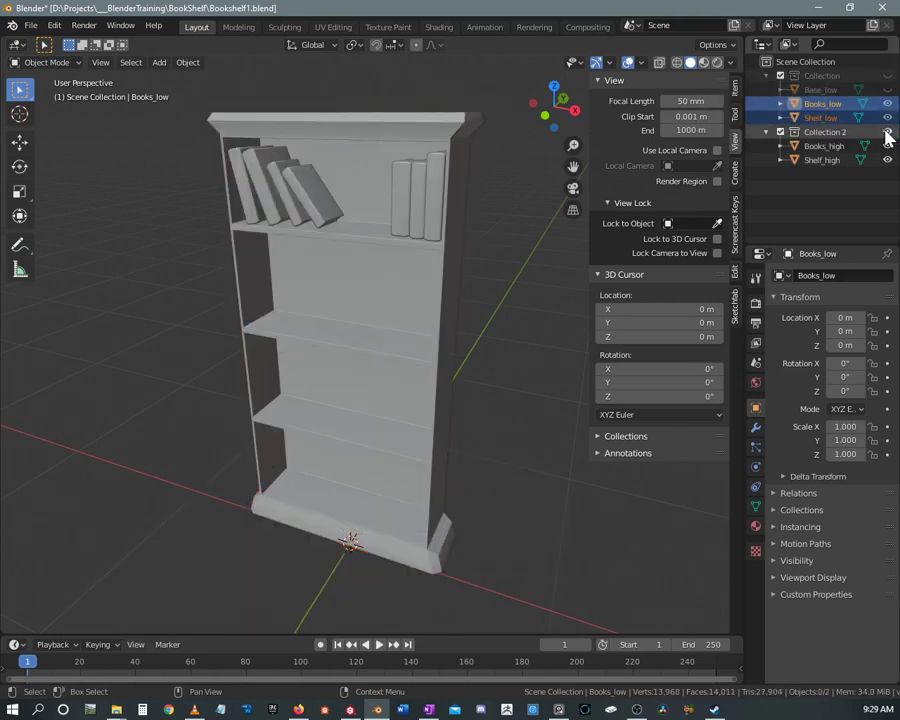
click(407, 122)
click(287, 190)
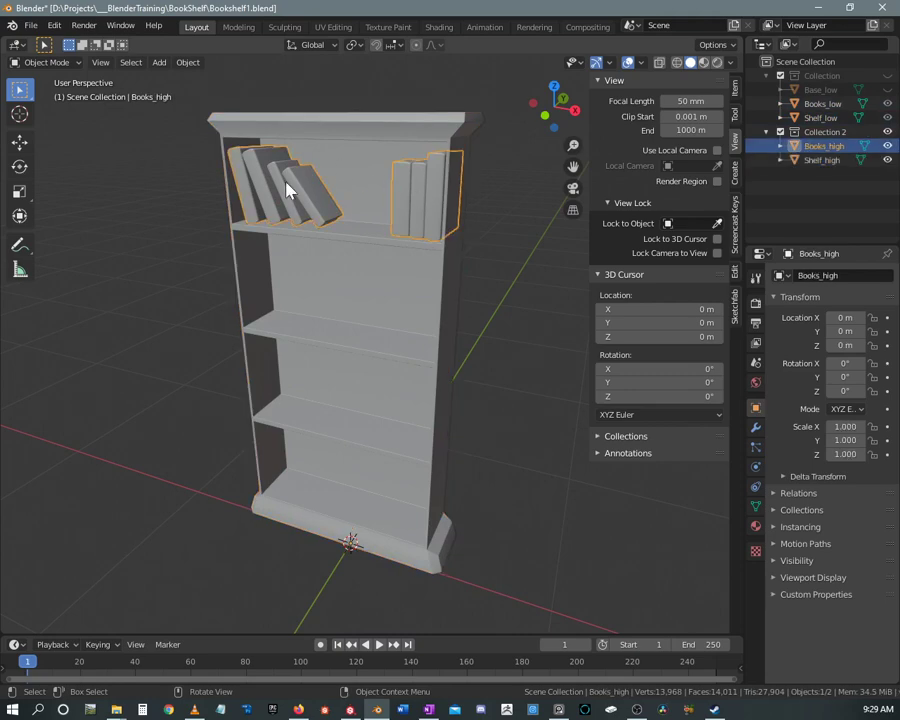
click(354, 136)
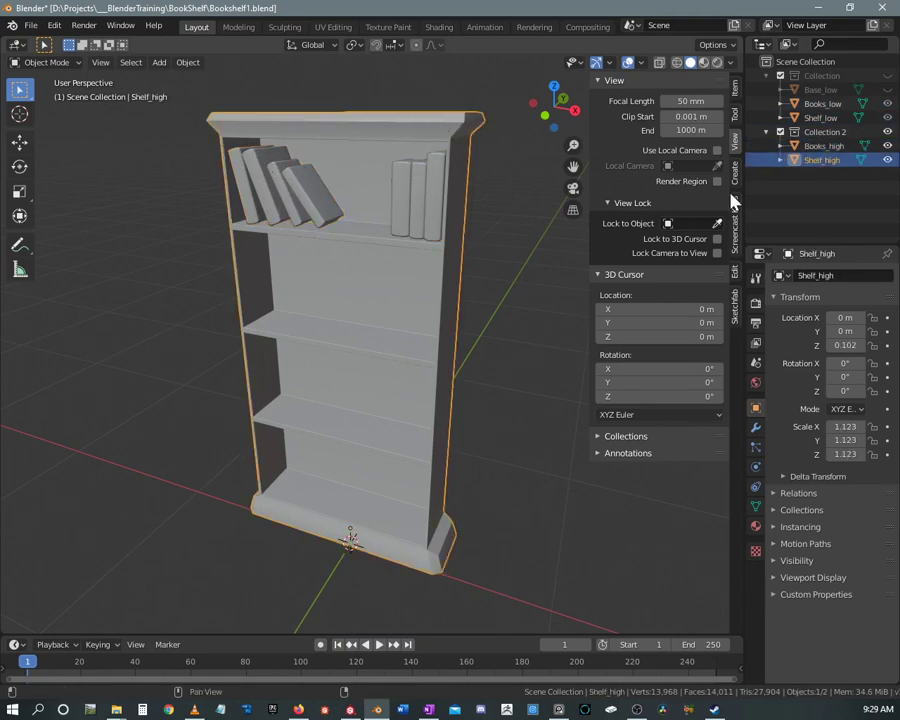
click(887, 132)
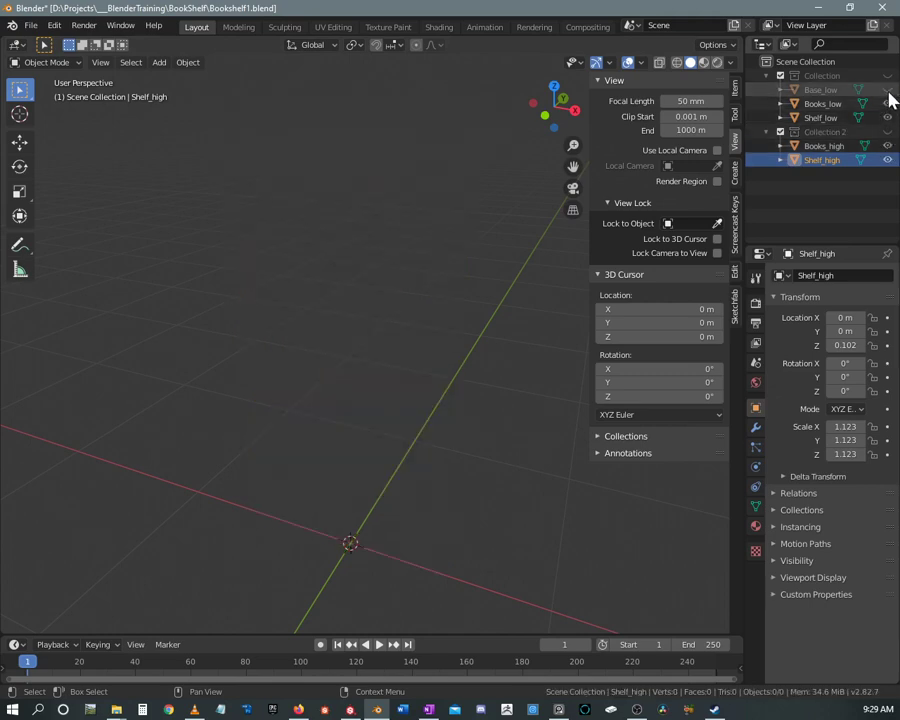
click(887, 77)
- Apply Shade Smooth to the low-poly shelf and to the low-poly books
click(416, 197)
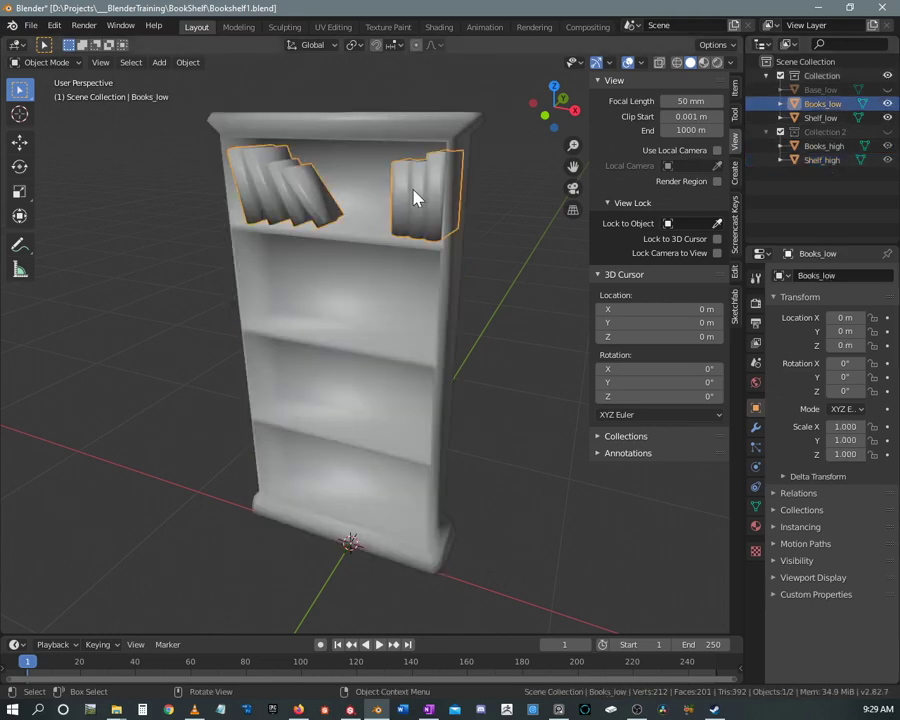
click(425, 136)
click(428, 217)
middle_drag(365, 277, 407, 251)
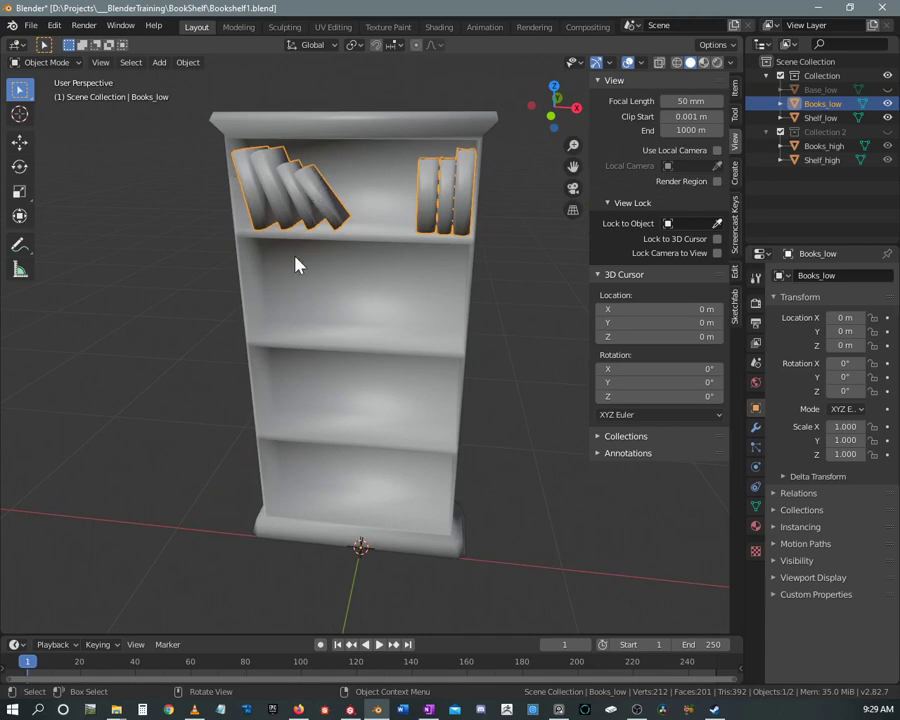
middle_drag(375, 262, 364, 259)
click(400, 289)
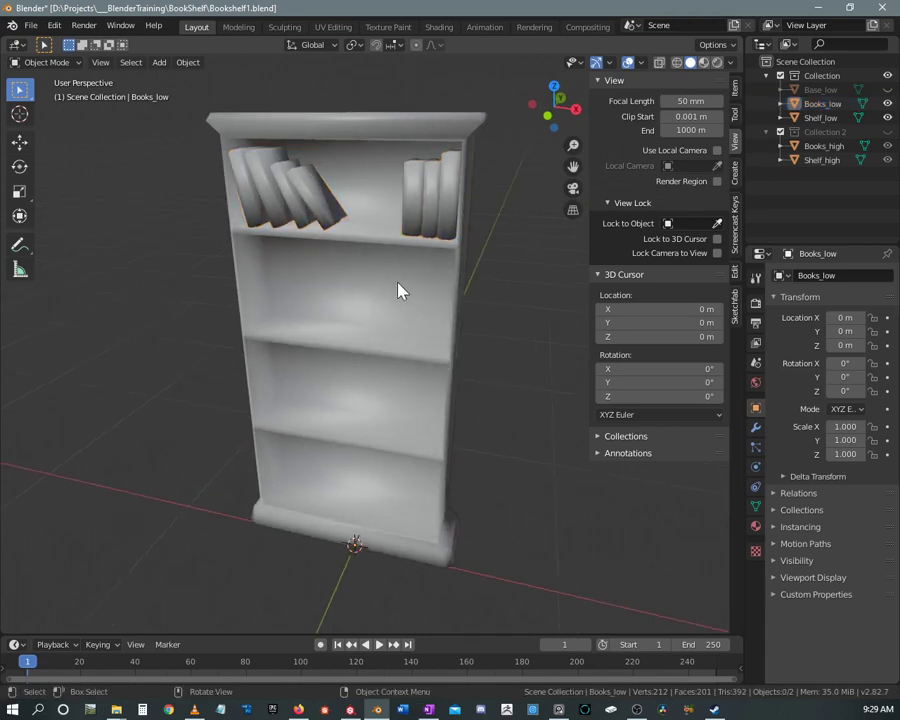
right_click(390, 288)
click(331, 285)
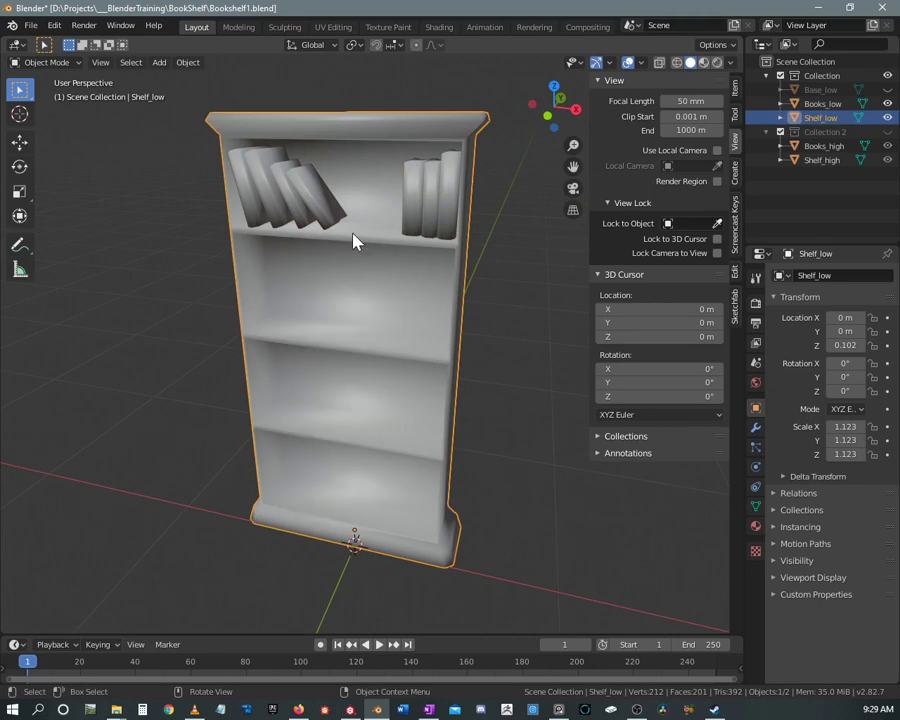
click(301, 206)
right_click(301, 206)
click(281, 201)
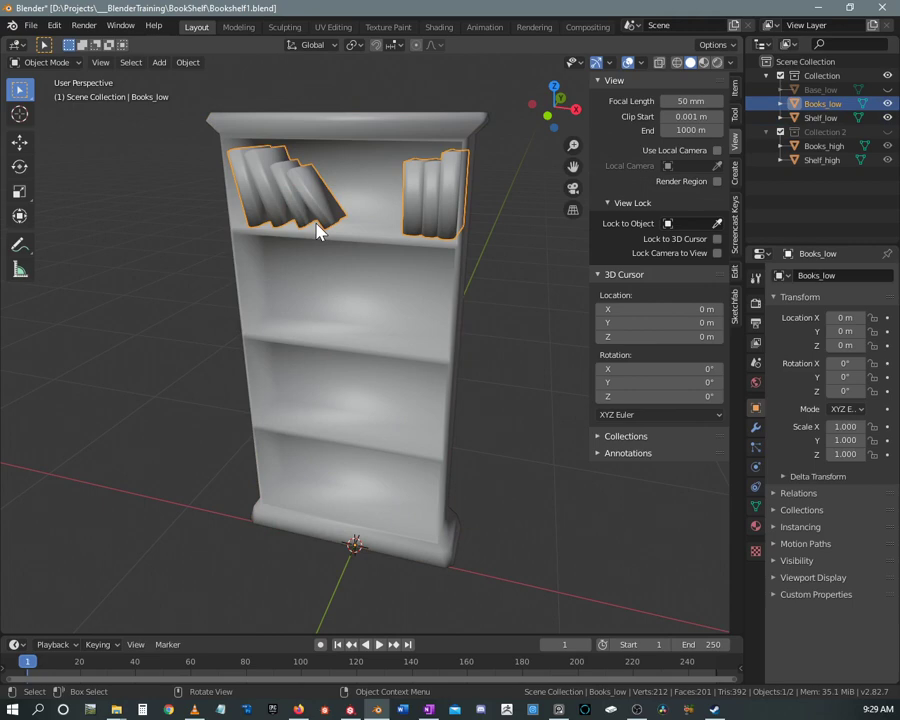
- Deselect all, then select the low-poly books and add the shelf to the selection
click(481, 244)
click(427, 177)
shift+click(410, 135)
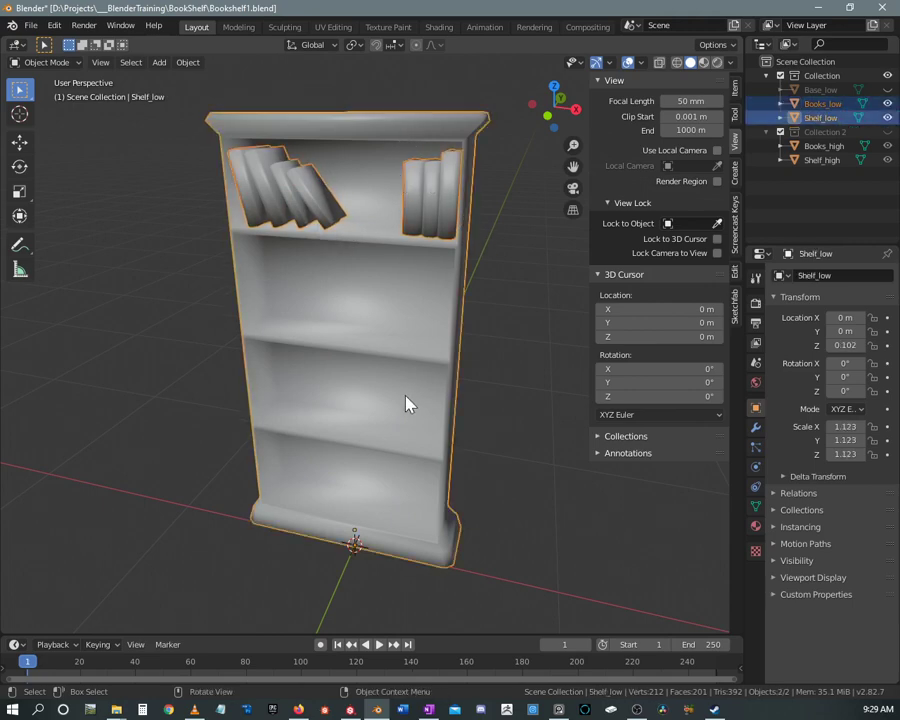
- Export the selected low-poly shelf and books as FBX, overwriting Bookshelf_low.fbx
click(31, 25)
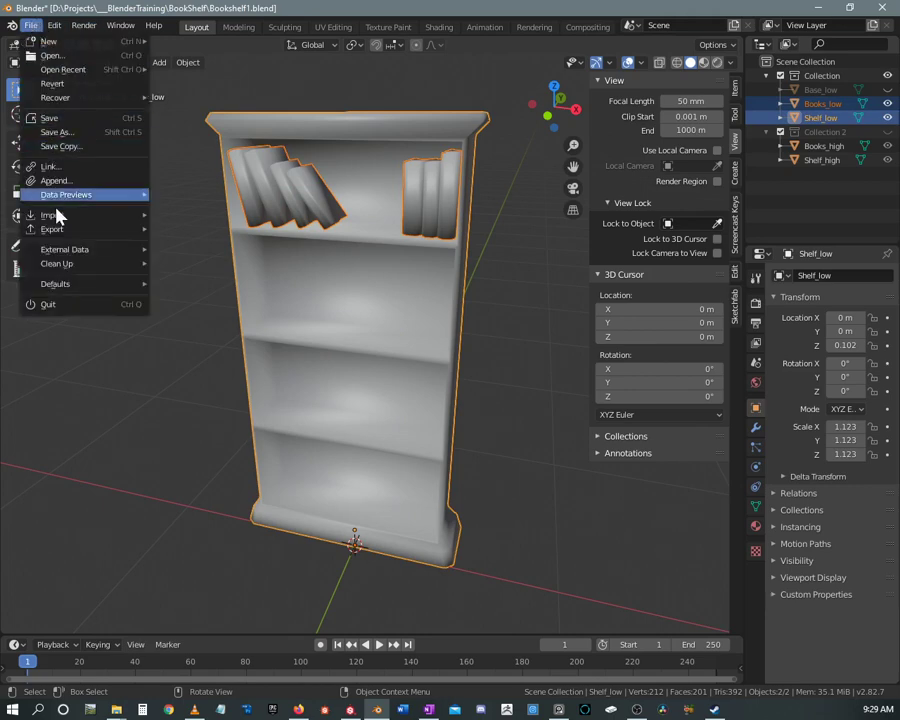
mouse_move(63, 233)
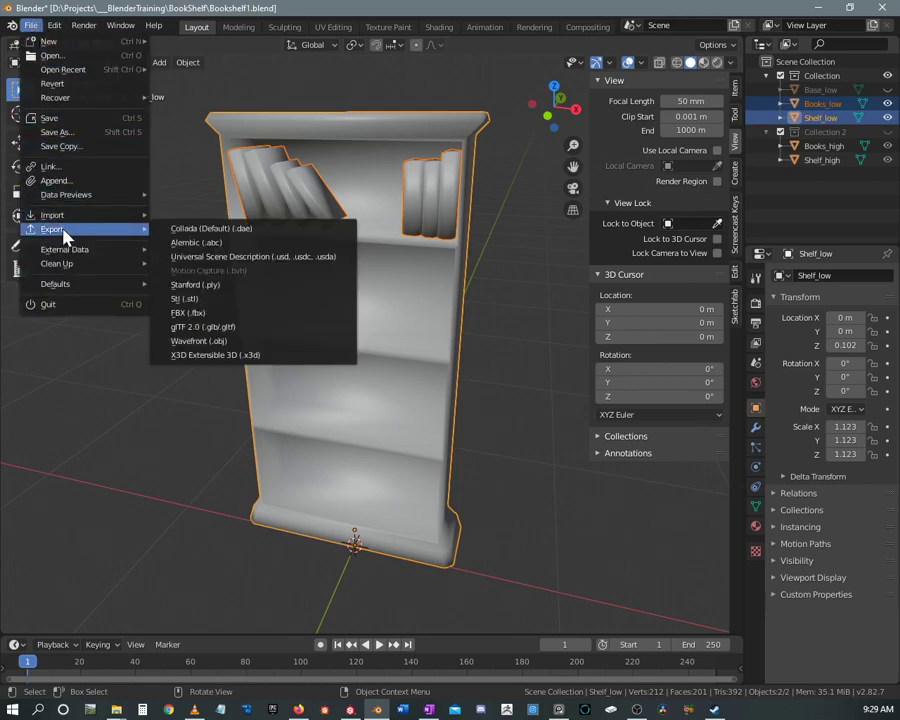
click(190, 313)
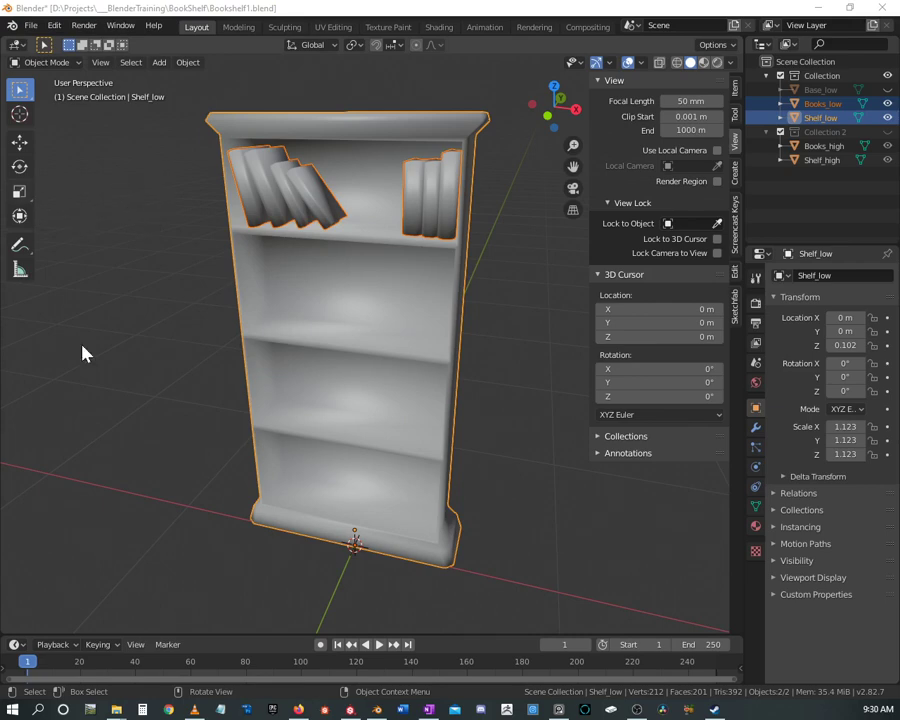
drag(346, 281, 713, 549)
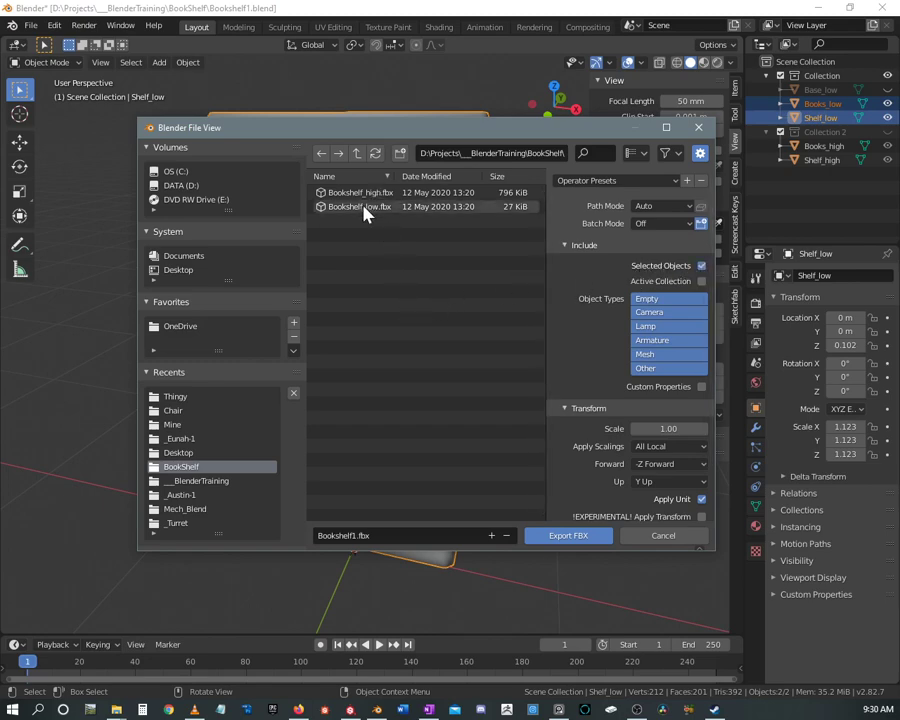
click(405, 207)
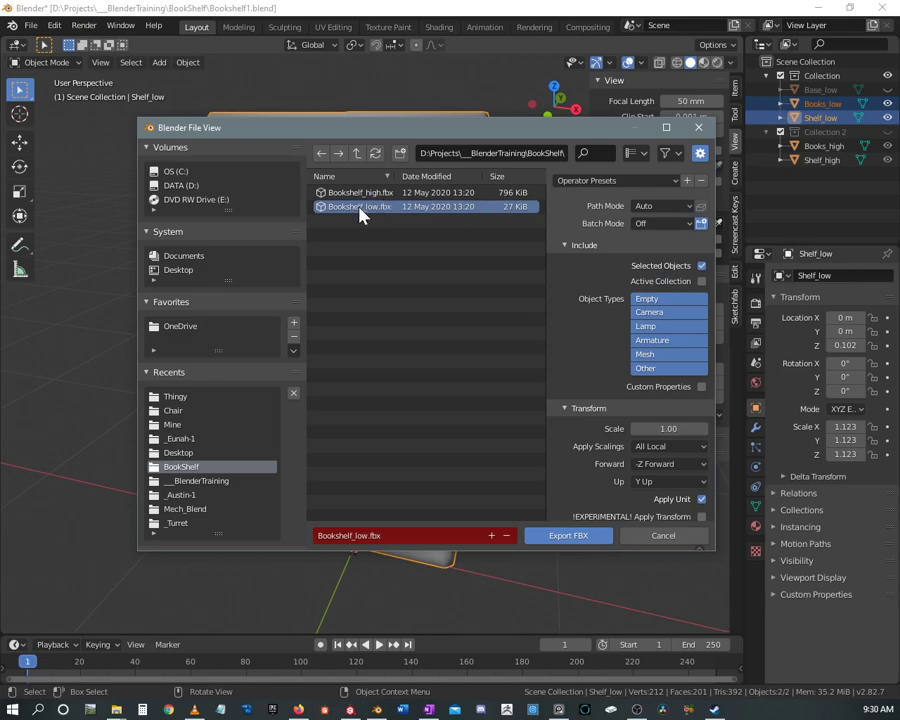
click(569, 536)
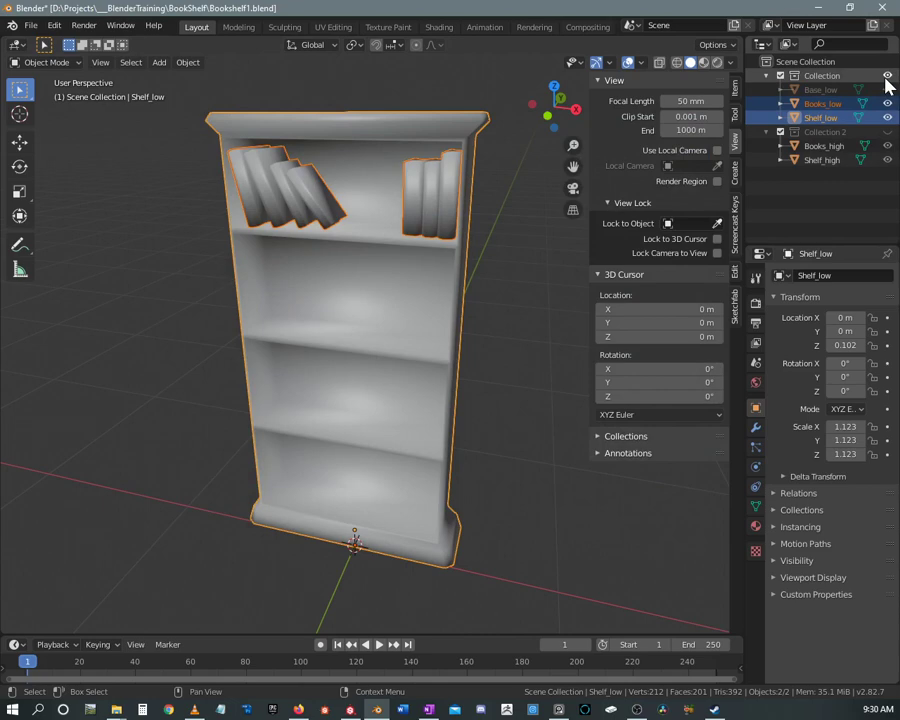
- Show Collection 2, hide the low-poly Collection, and box-select the high-poly shelf and books
click(887, 132)
click(888, 76)
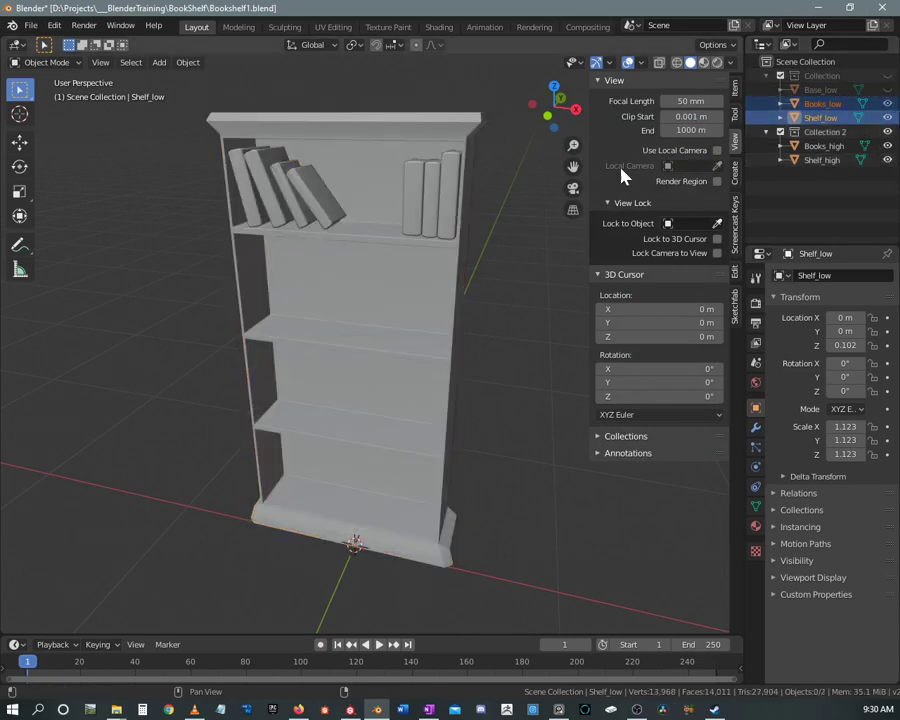
drag(406, 124, 435, 190)
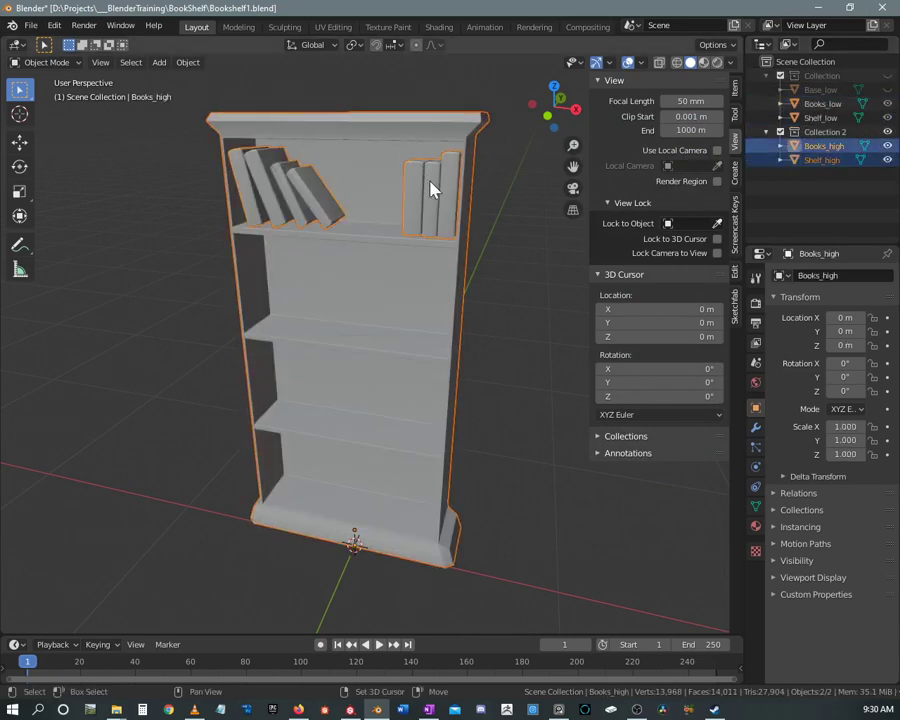
- Export the high-poly selection as FBX, overwriting Bookshelf_high.fbx
click(32, 25)
mouse_move(56, 230)
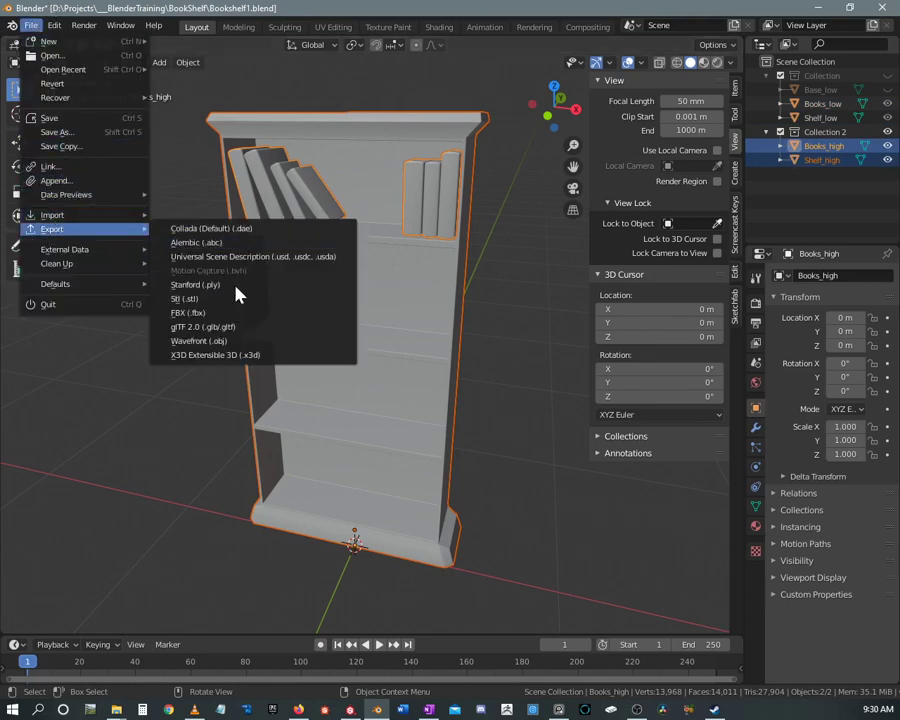
click(211, 317)
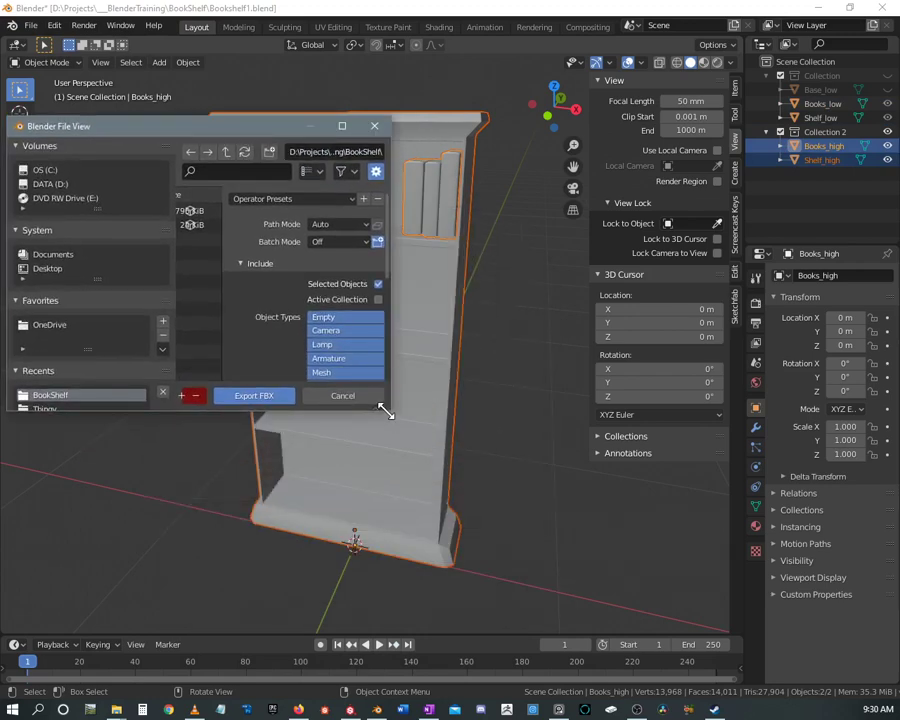
drag(385, 412, 790, 599)
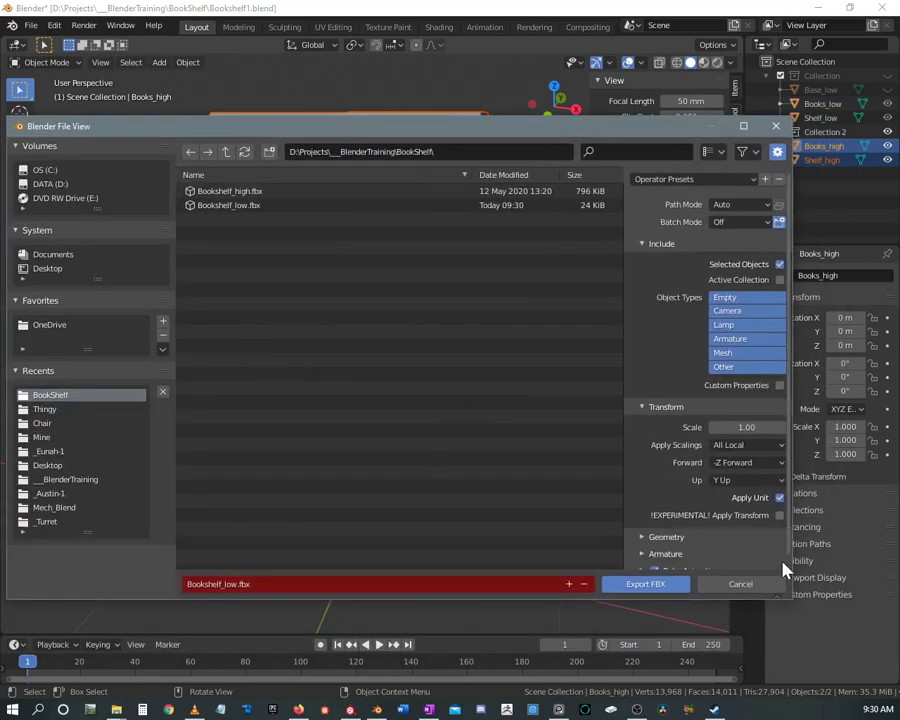
click(238, 192)
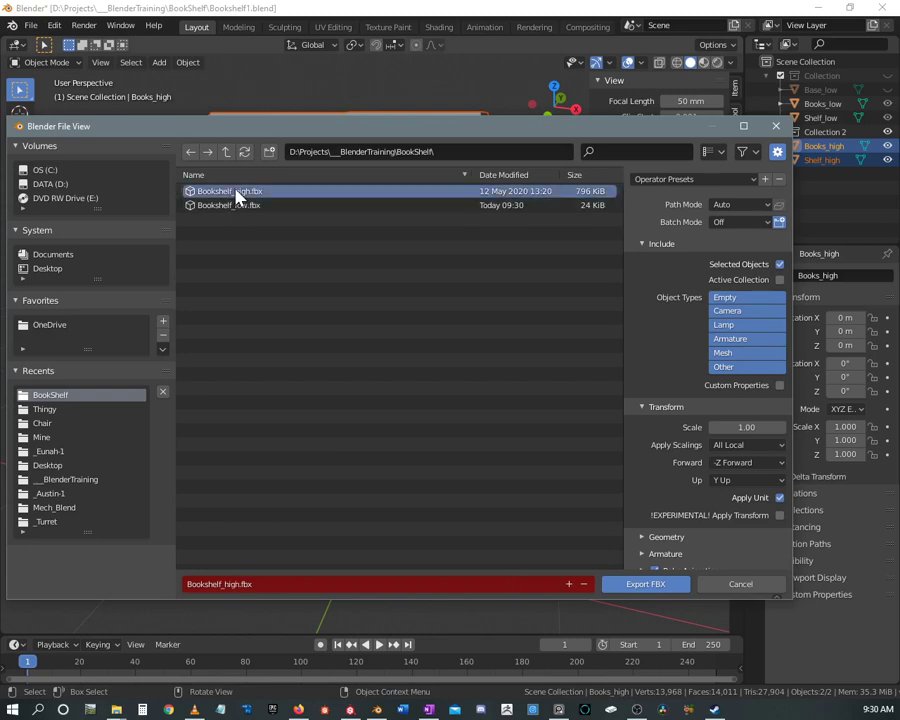
click(643, 588)
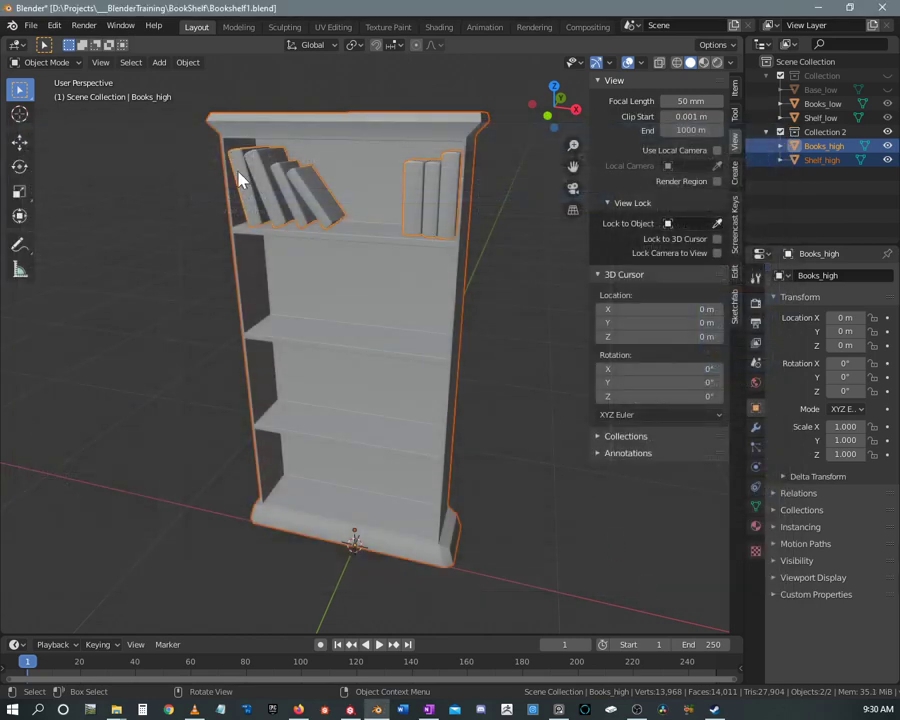
- Switch to Substance Painter, orbit the bookshelf to a frontal view and adjust the UV layout view
click(350, 709)
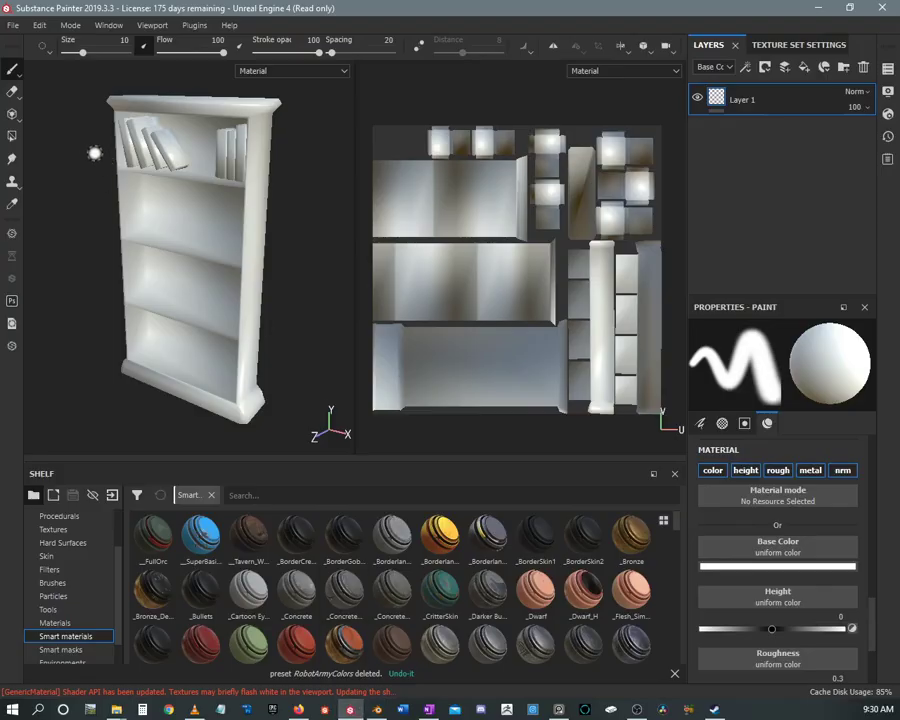
mouse_move(94, 152)
alt+mouse_down()
mouse_move(112, 149)
mouse_move(114, 201)
alt+mouse_up()
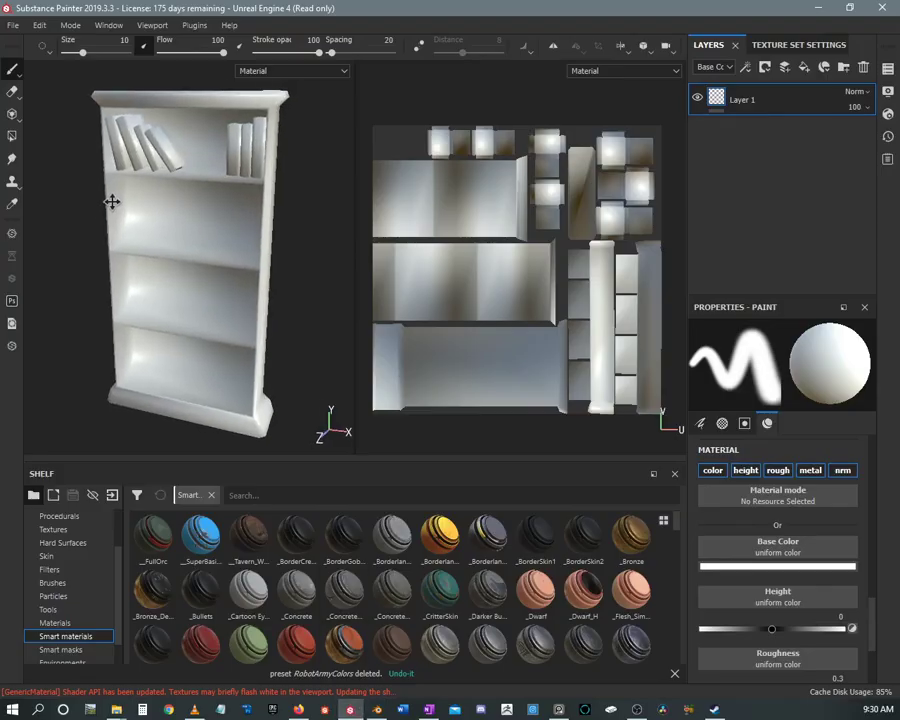
scroll(464, 246, up, 2)
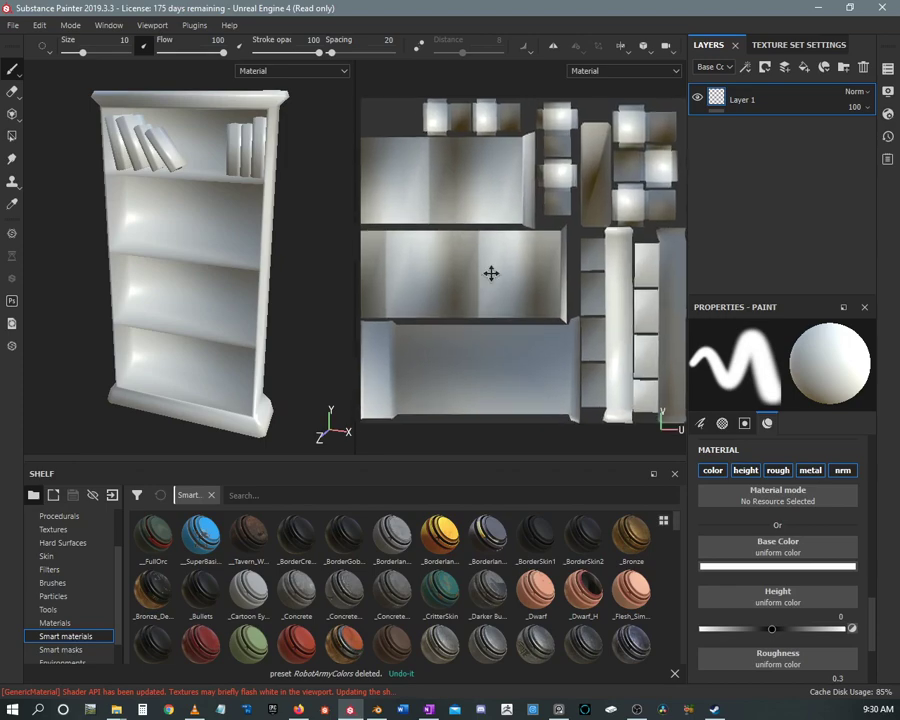
middle_drag(488, 275, 496, 273)
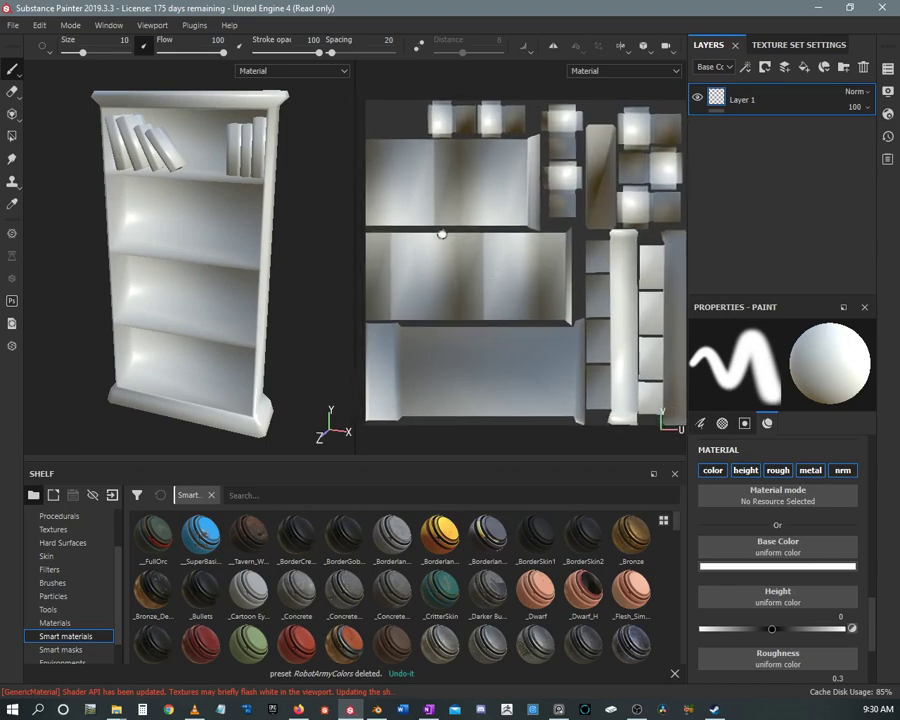
alt+drag(317, 177, 241, 137)
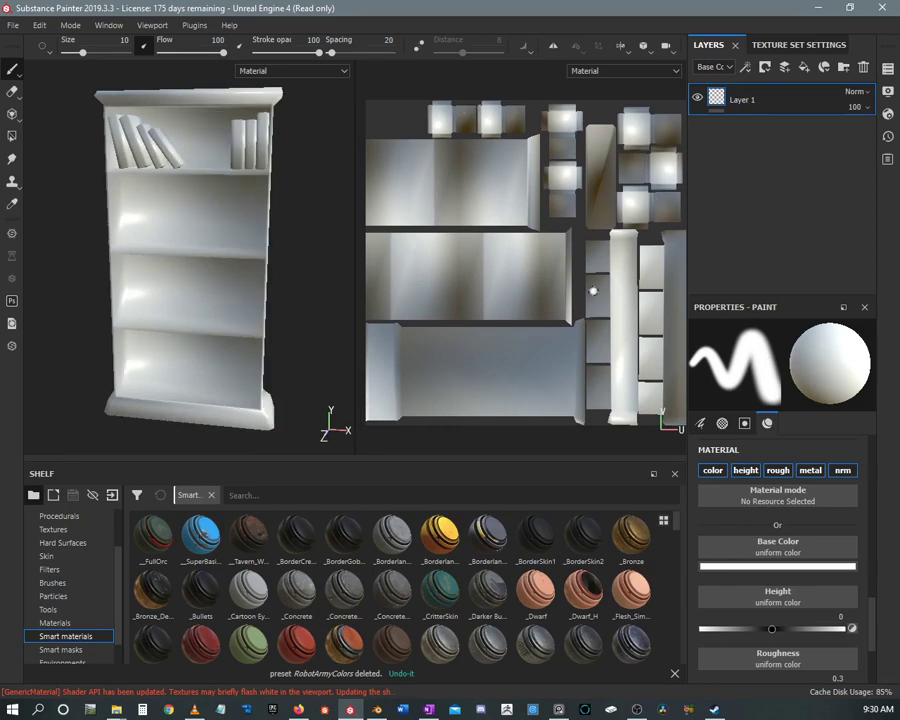
alt+drag(317, 185, 302, 170)
- Open the Bake Mesh Maps settings from Texture Set Settings, keeping the 2048 output size
click(795, 45)
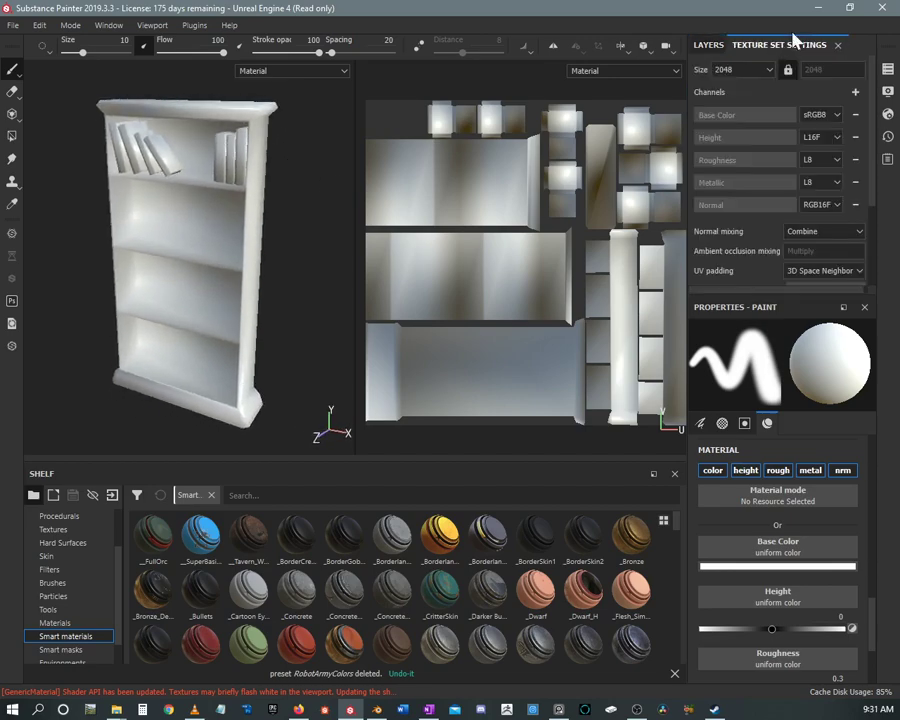
scroll(790, 198, down, 5)
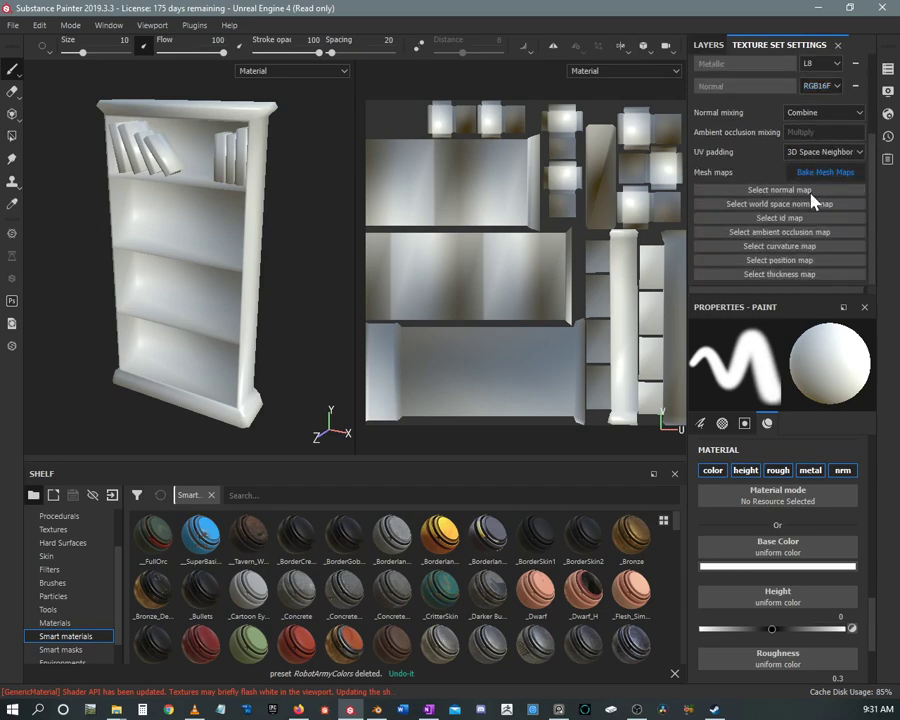
click(772, 172)
click(286, 111)
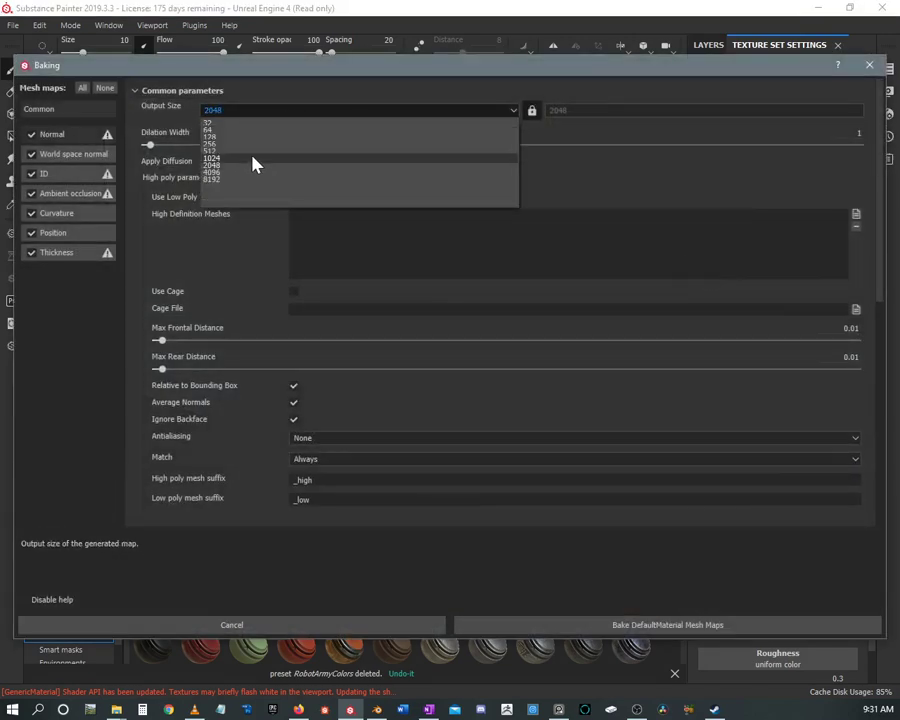
click(294, 92)
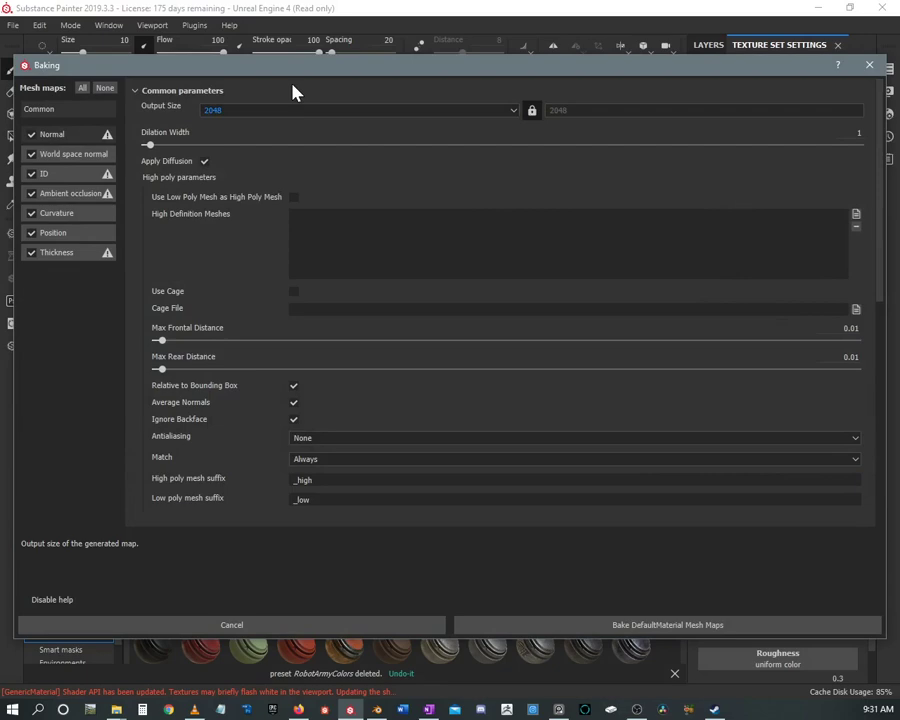
click(294, 92)
click(142, 92)
- Load Bookshelf_high.fbx as the high definition mesh
click(856, 215)
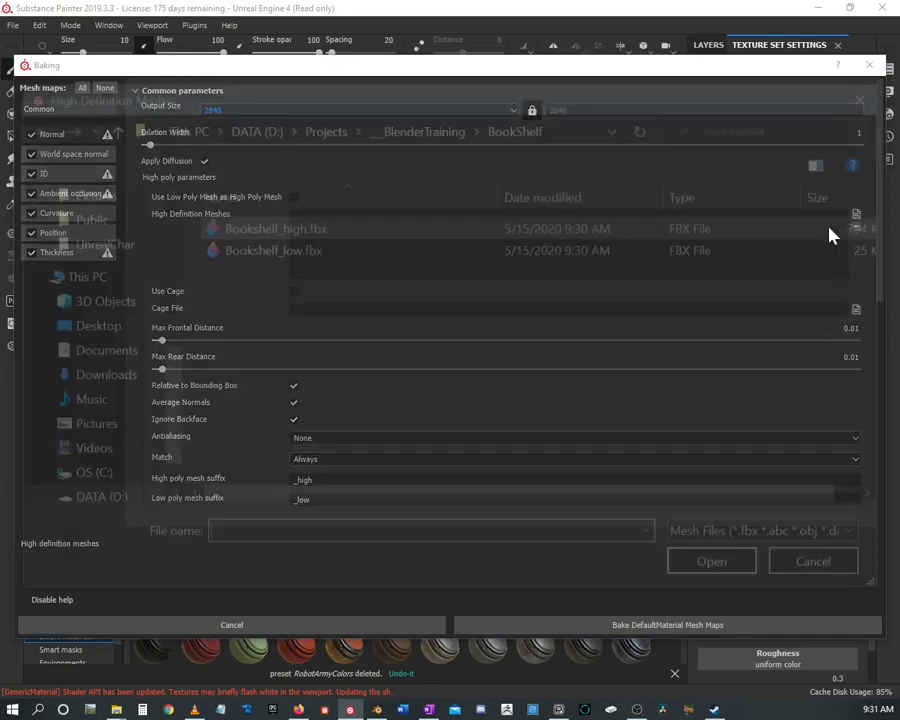
click(265, 227)
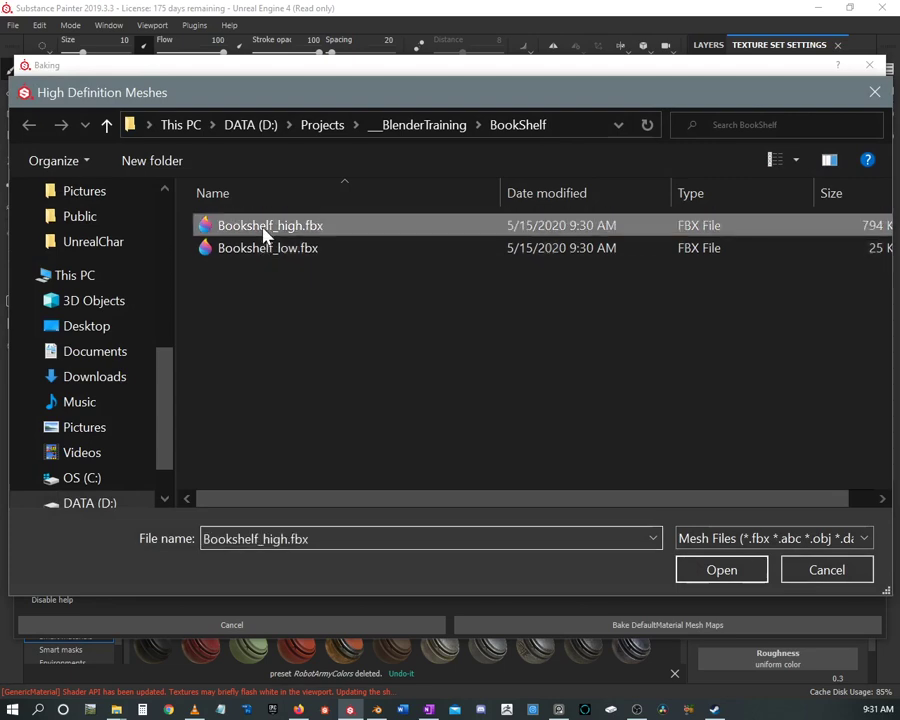
click(725, 576)
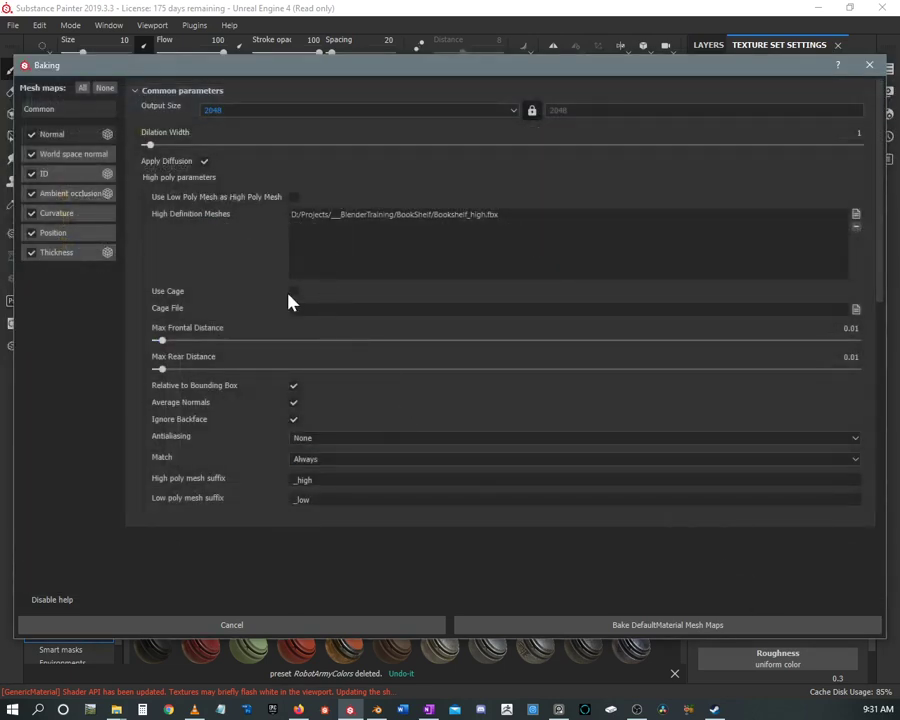
- Bake the DefaultMaterial mesh maps and dismiss the bake results summary
click(666, 627)
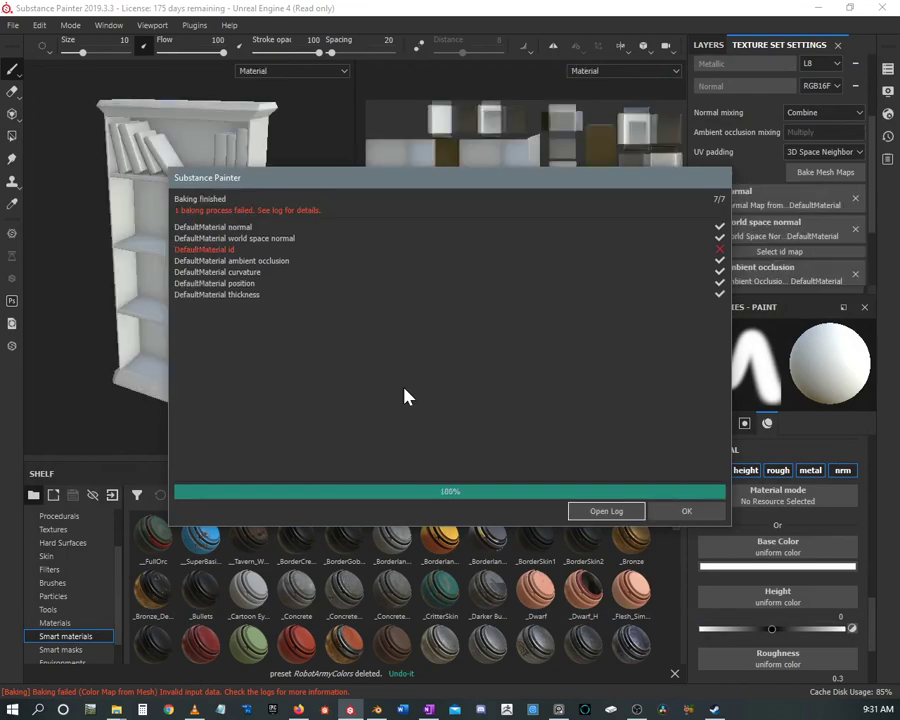
click(684, 512)
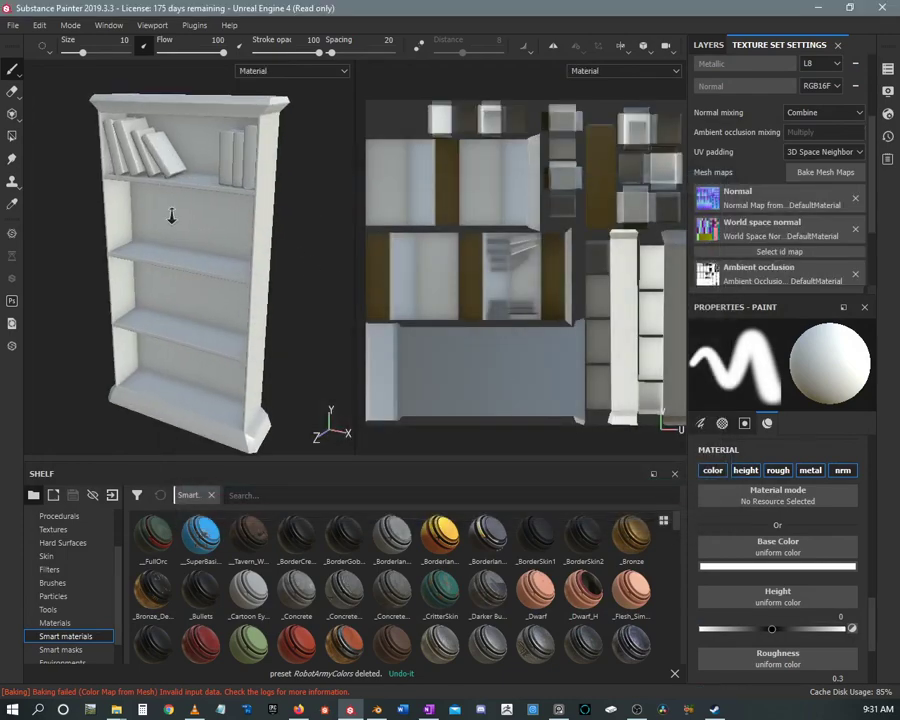
- Zoom in on the tilted top-shelf books and shrink the brush size to 0.82
scroll(171, 215, up, 5)
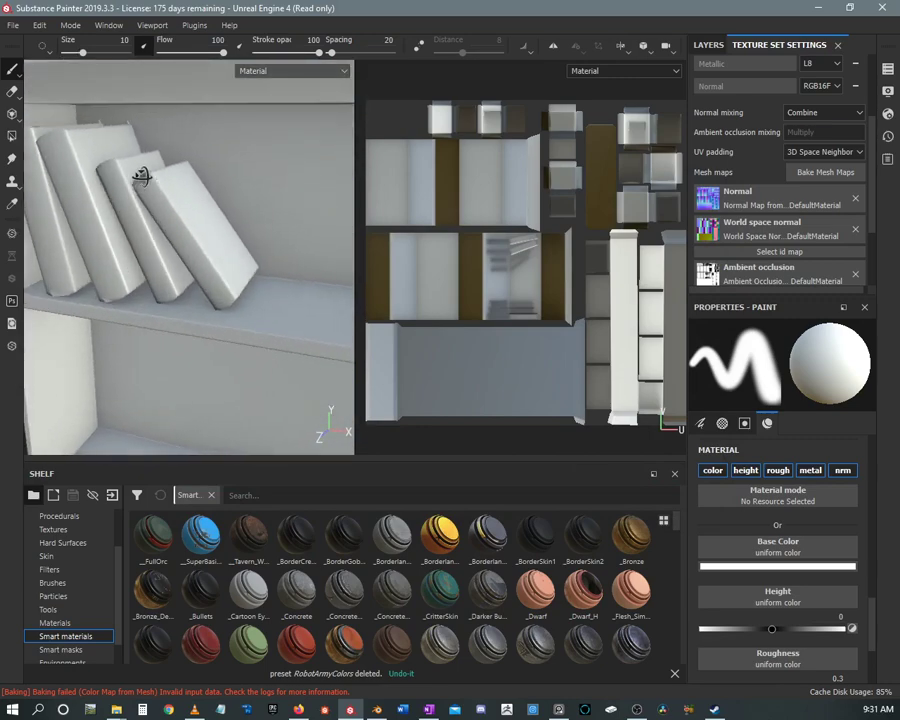
mouse_move(142, 177)
alt+mouse_down()
mouse_move(173, 193)
mouse_move(157, 315)
mouse_move(165, 290)
mouse_move(150, 230)
mouse_move(157, 298)
mouse_move(169, 308)
mouse_move(151, 311)
alt+mouse_up()
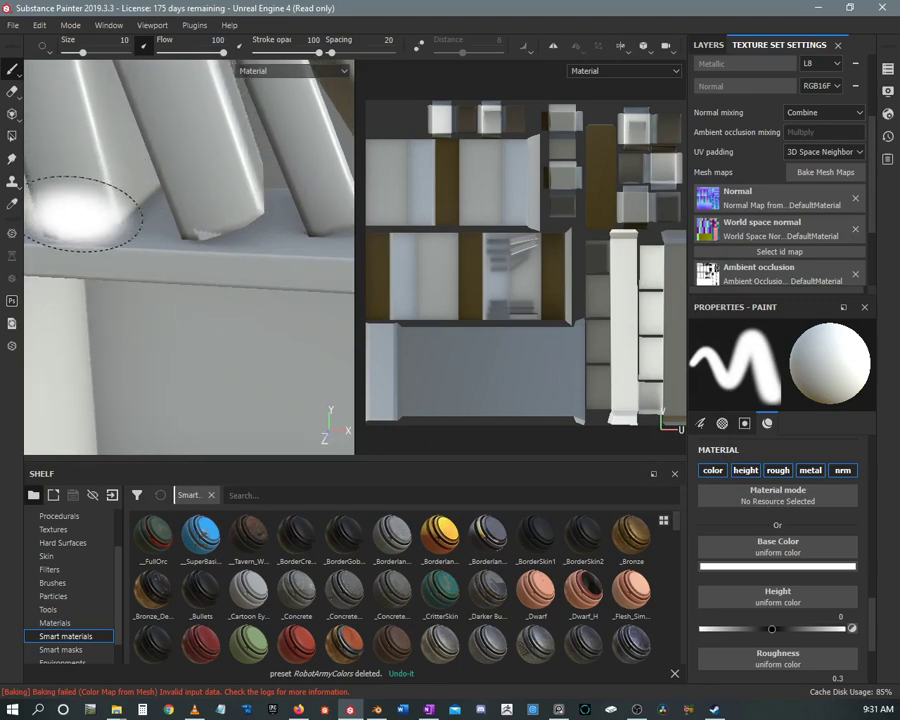
ctrl+right_drag(112, 262, 105, 264)
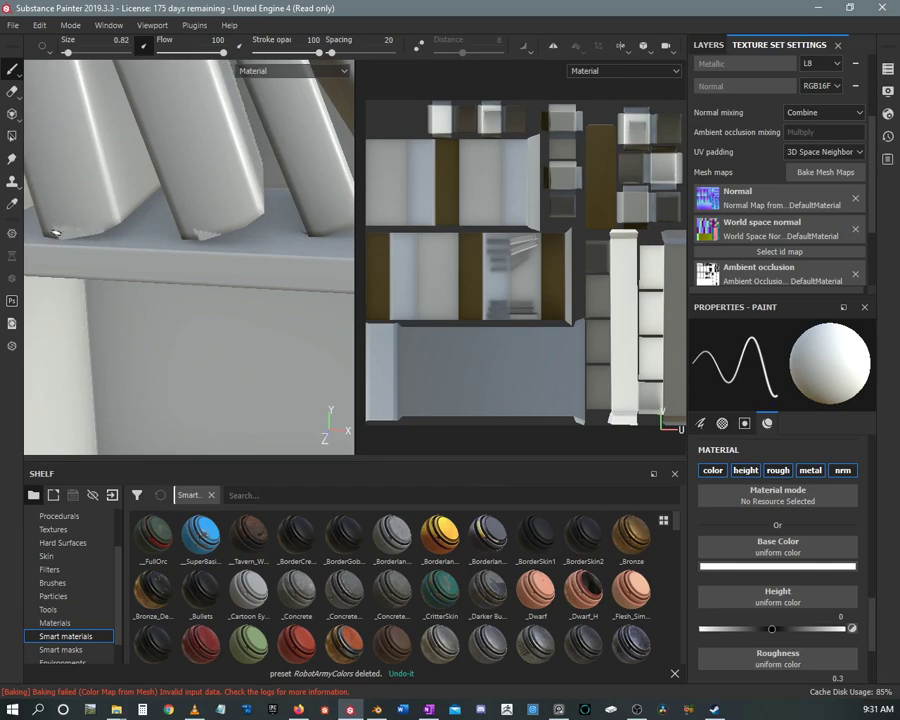
- Orbit around the tilted books and the shelf's side panels to check for bake artifacts
alt+drag(242, 241, 99, 280)
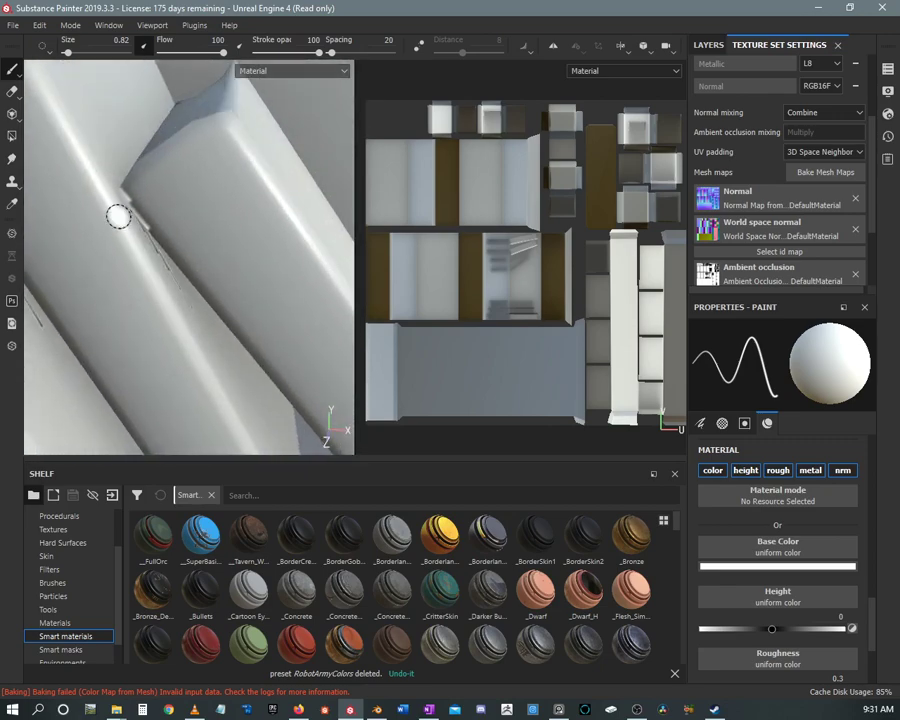
mouse_move(117, 215)
alt+mouse_down()
mouse_move(141, 227)
mouse_move(129, 211)
alt+mouse_up()
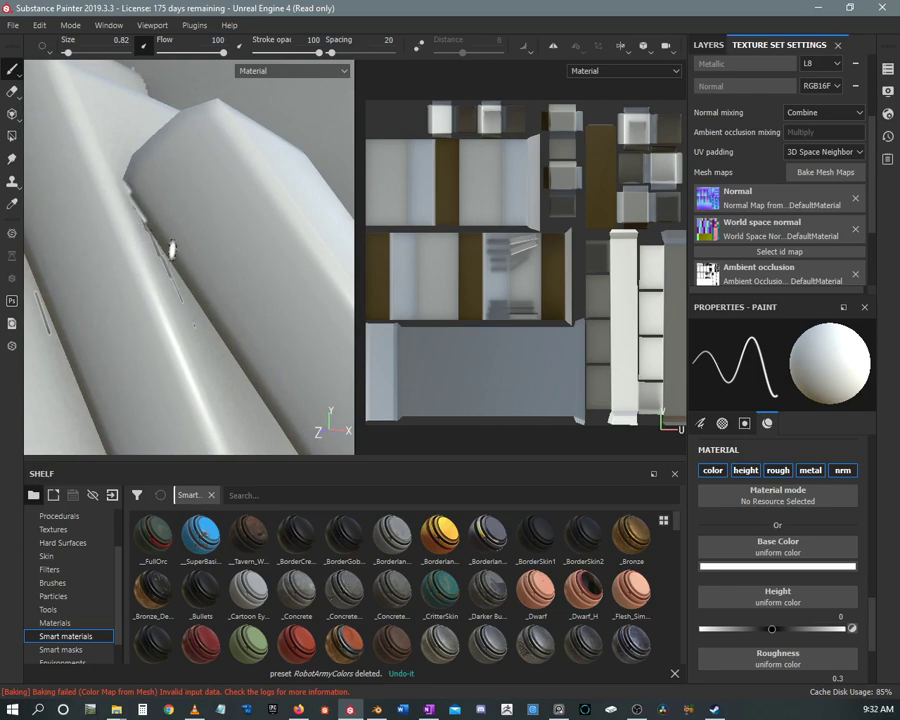
alt+drag(137, 229, 132, 203)
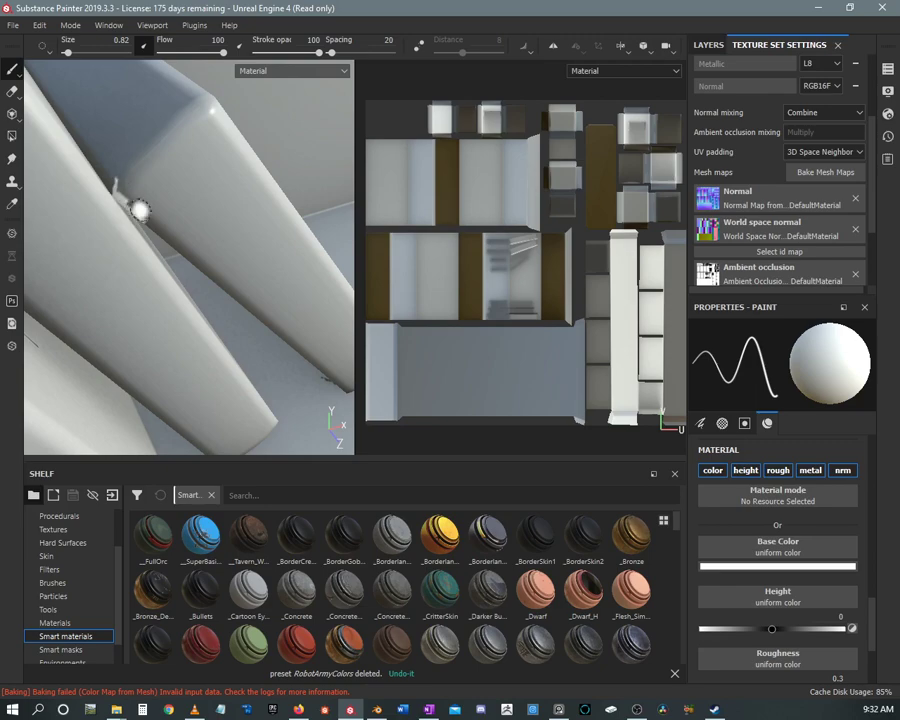
alt+drag(156, 211, 138, 203)
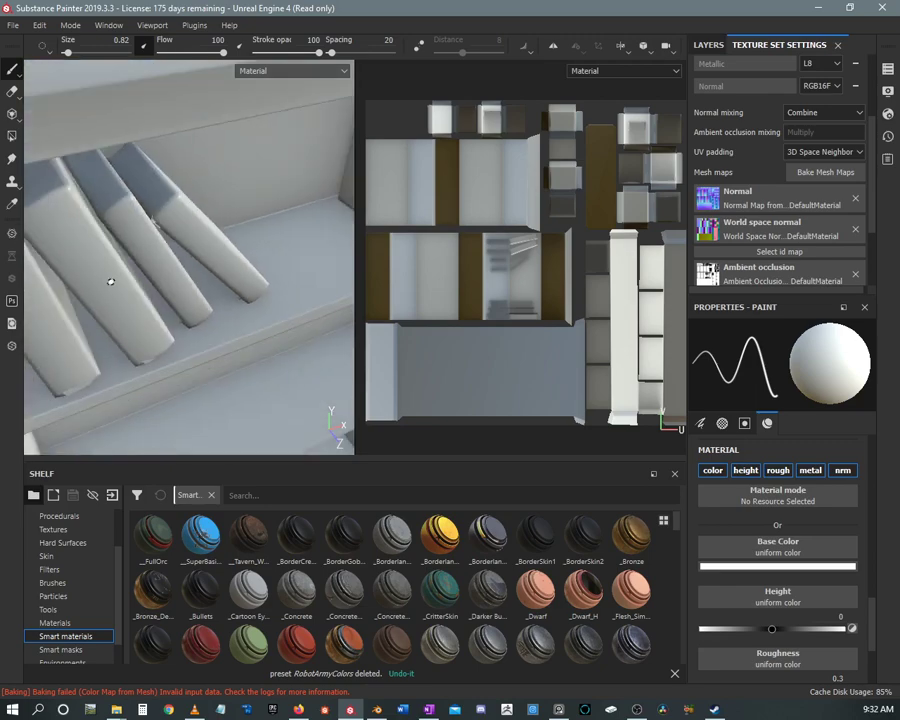
mouse_move(110, 282)
alt+mouse_down()
mouse_move(143, 283)
mouse_move(317, 366)
mouse_move(197, 223)
mouse_move(116, 252)
mouse_move(141, 352)
mouse_move(195, 239)
mouse_move(197, 267)
mouse_move(170, 211)
mouse_move(147, 197)
mouse_move(170, 201)
alt+mouse_up()
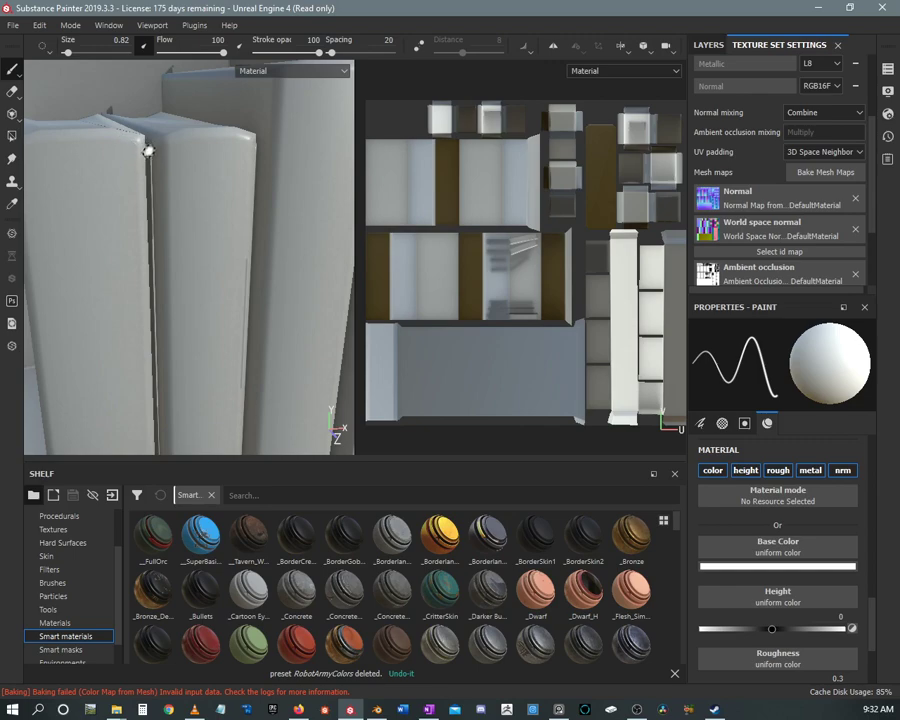
mouse_move(148, 150)
alt+mouse_down()
mouse_move(177, 189)
mouse_move(145, 181)
mouse_move(171, 177)
mouse_move(157, 203)
mouse_move(207, 293)
mouse_move(221, 285)
mouse_move(194, 192)
mouse_move(54, 200)
mouse_move(200, 290)
mouse_move(195, 210)
mouse_move(237, 257)
mouse_move(235, 211)
mouse_move(224, 273)
mouse_move(201, 207)
mouse_move(209, 287)
mouse_move(209, 225)
mouse_move(204, 258)
alt+mouse_up()
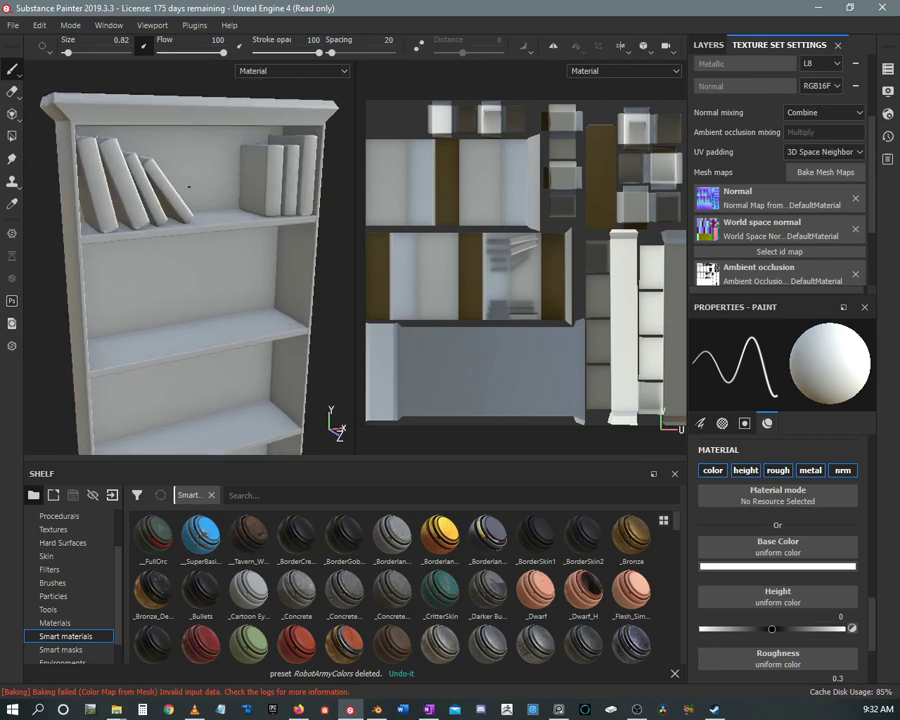
alt+drag(189, 186, 160, 215)
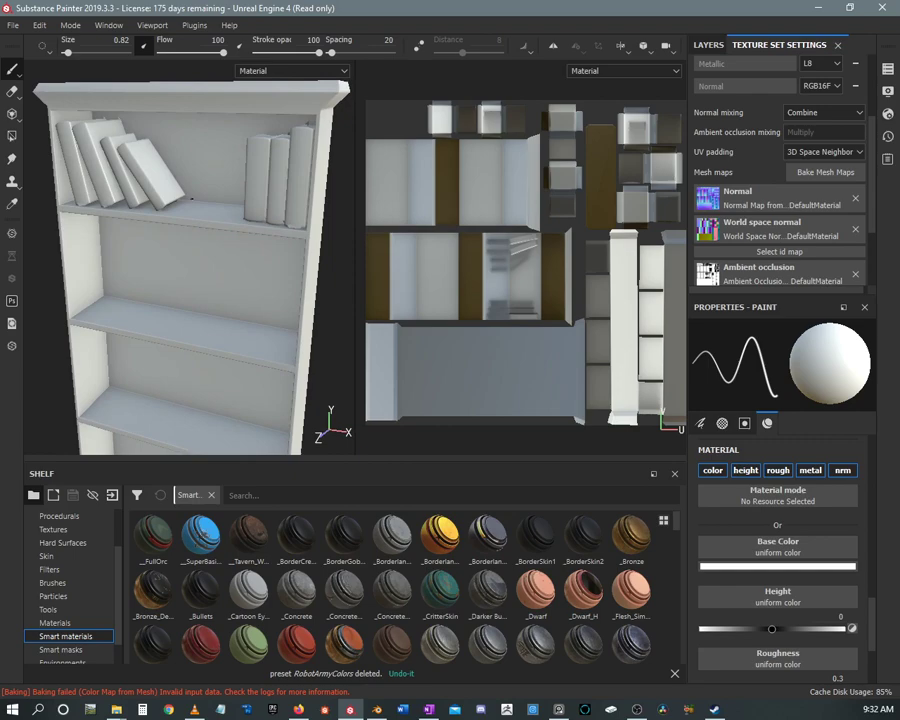
alt+drag(199, 197, 132, 196)
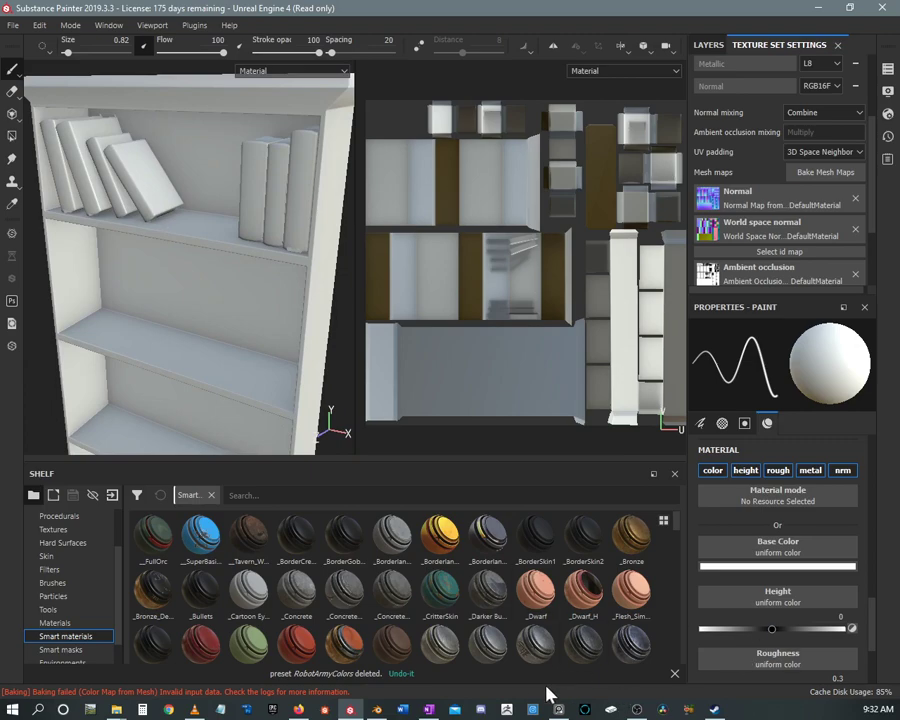
click(376, 709)
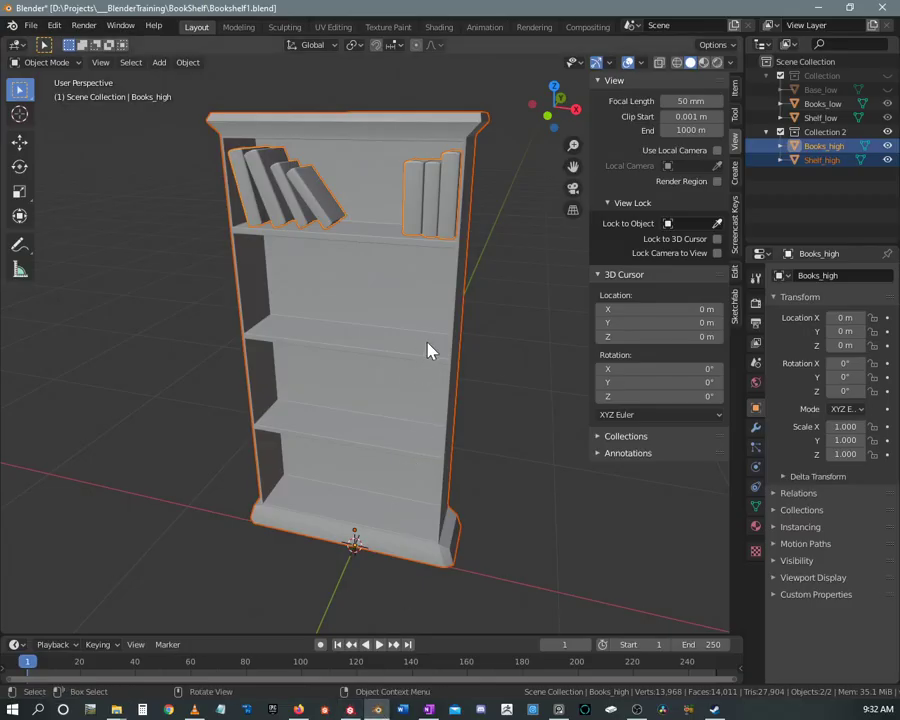
click(888, 132)
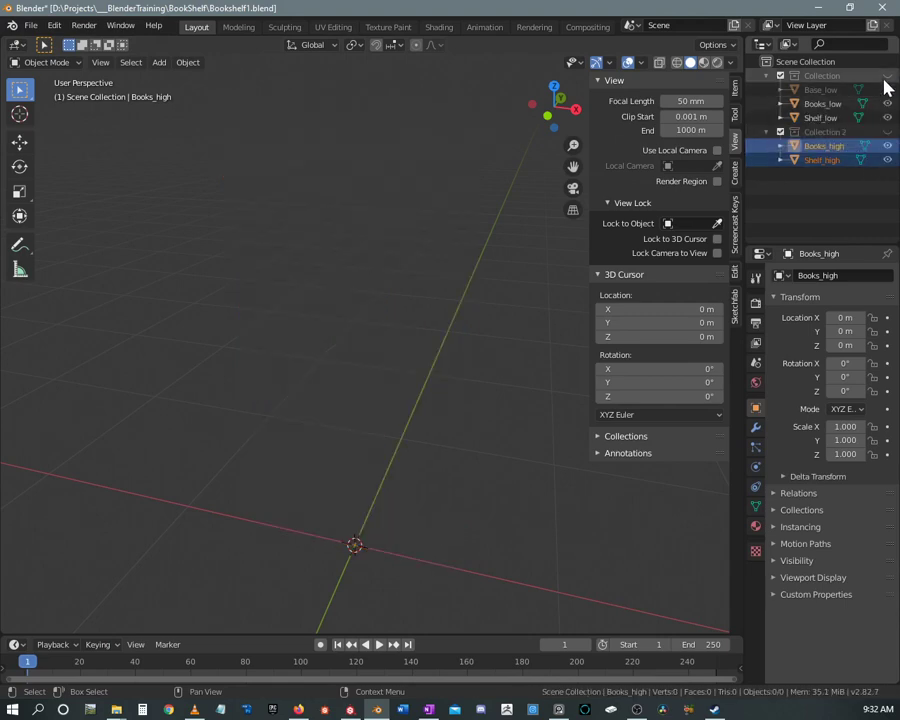
click(887, 75)
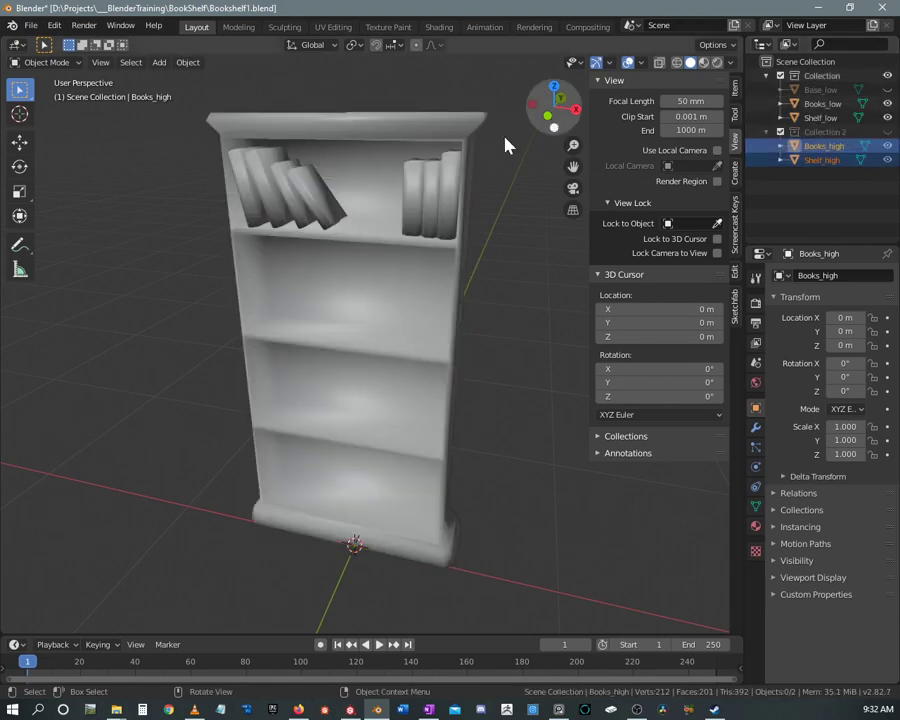
scroll(366, 200, down, 5)
click(364, 226)
scroll(364, 245, up, 4)
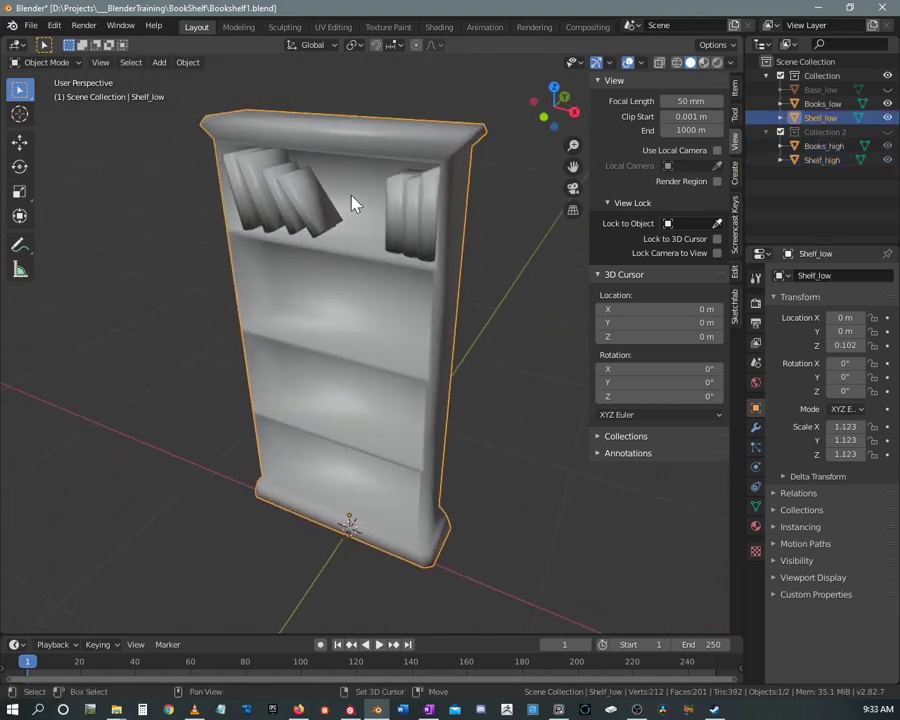
middle_drag(352, 201, 290, 225)
scroll(405, 205, up, 4)
click(405, 205)
scroll(320, 213, down, 4)
scroll(290, 225, up, 5)
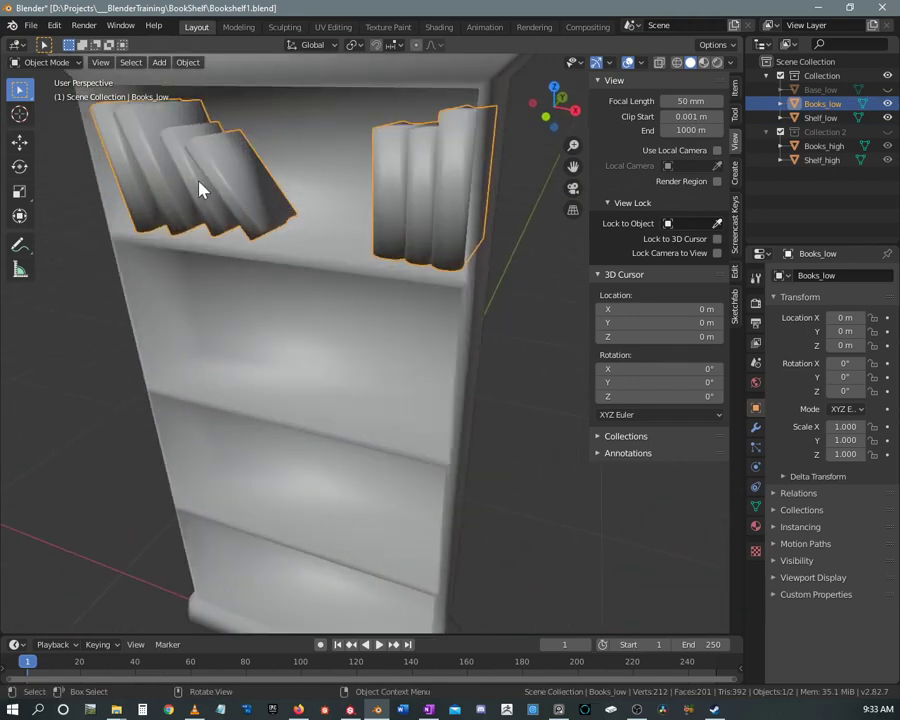
scroll(195, 193, up, 1)
middle_drag(222, 208, 311, 217)
scroll(335, 261, up, 2)
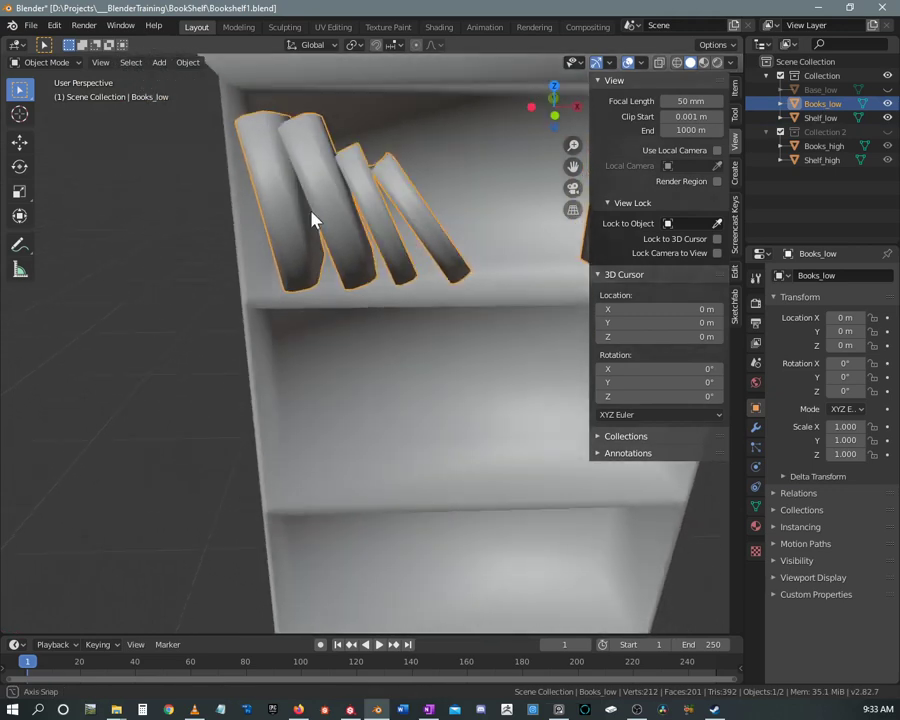
scroll(390, 193, down, 1)
scroll(390, 193, down, 2)
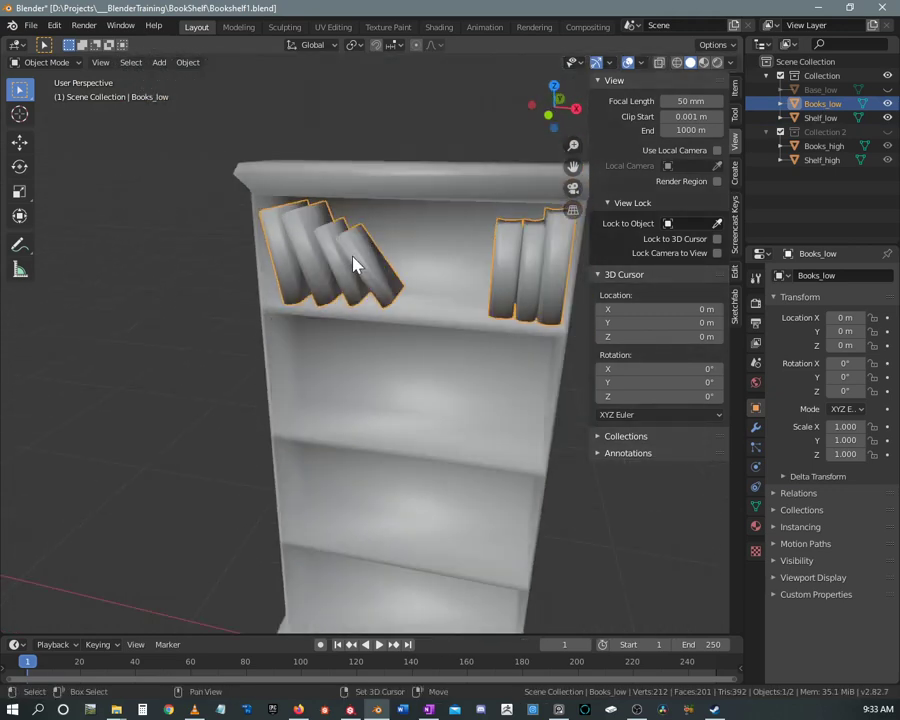
middle_drag(358, 263, 322, 224)
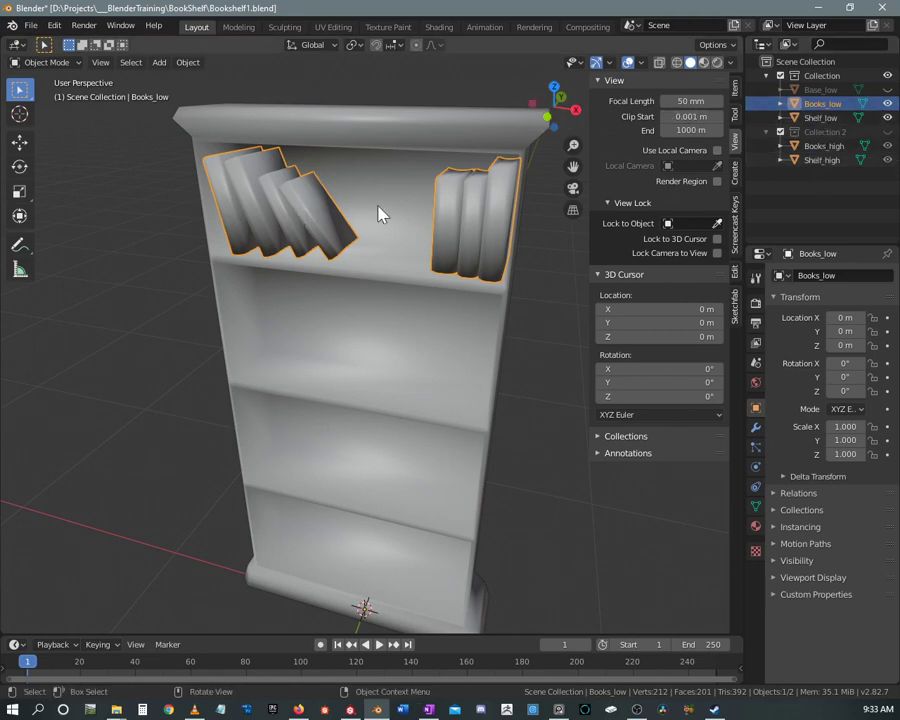
middle_drag(382, 215, 358, 245)
scroll(358, 250, up, 2)
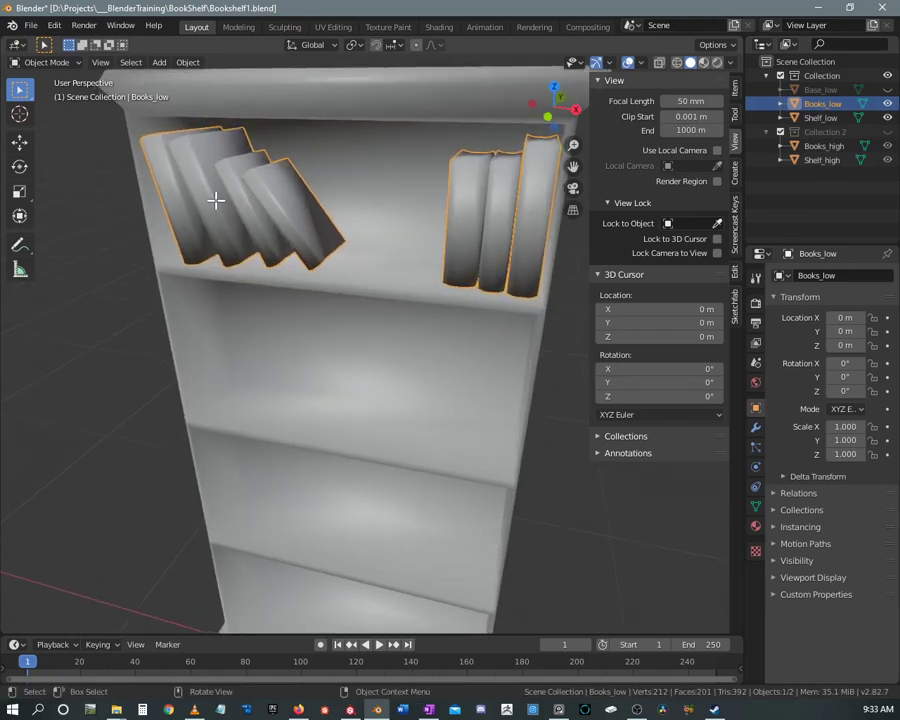
- In Edit Mode, select the second and fourth leaning books as linked geometry
key(Tab)
mouse_move(221, 209)
middle_down()
mouse_move(245, 209)
mouse_move(224, 212)
middle_up()
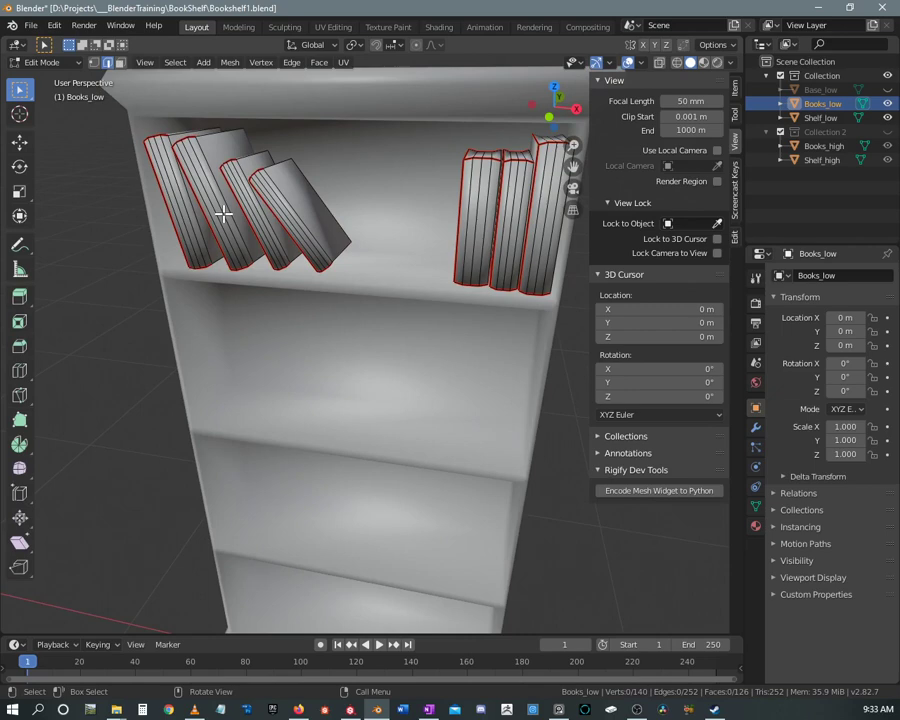
key(l)
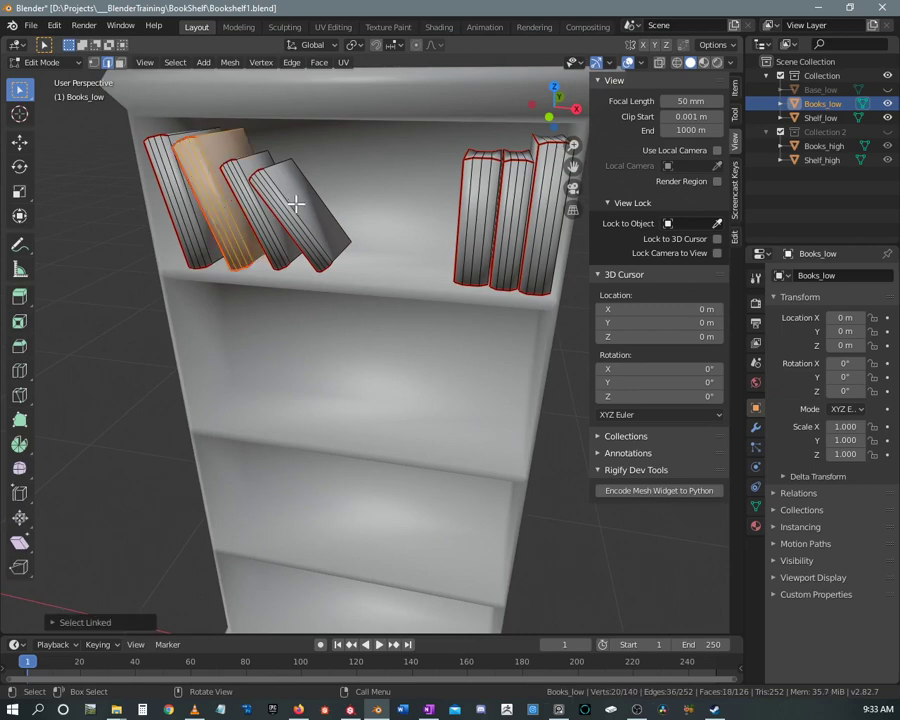
key(l)
key(l)
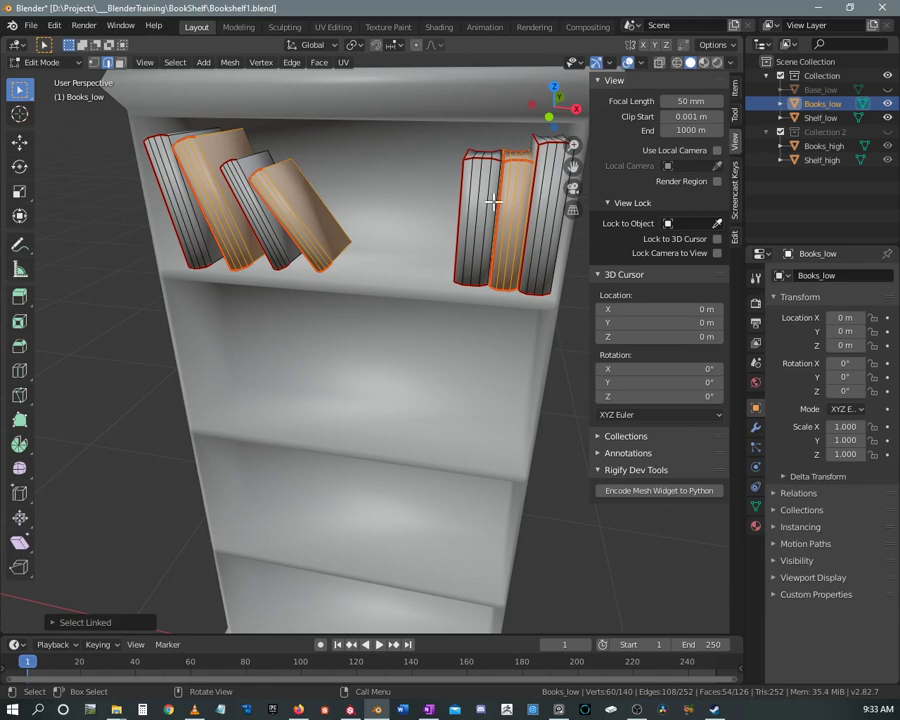
mouse_move(279, 193)
middle_down()
mouse_move(246, 185)
mouse_move(273, 181)
mouse_move(263, 201)
middle_up()
middle_drag(485, 212, 464, 209)
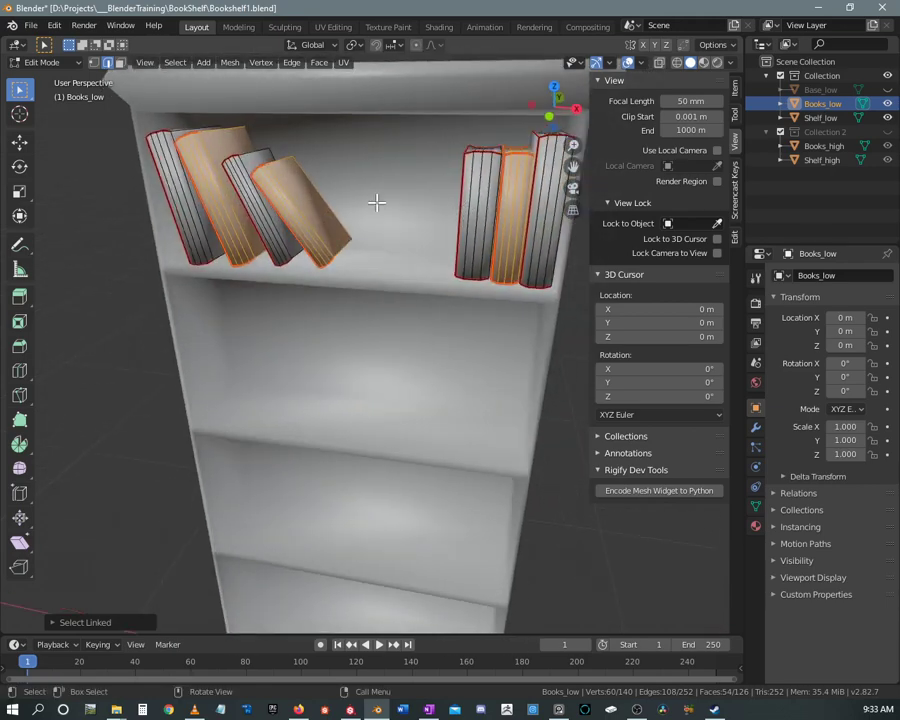
- Separate the selected books into a new object and reselect Books_low in Object Mode
key(p)
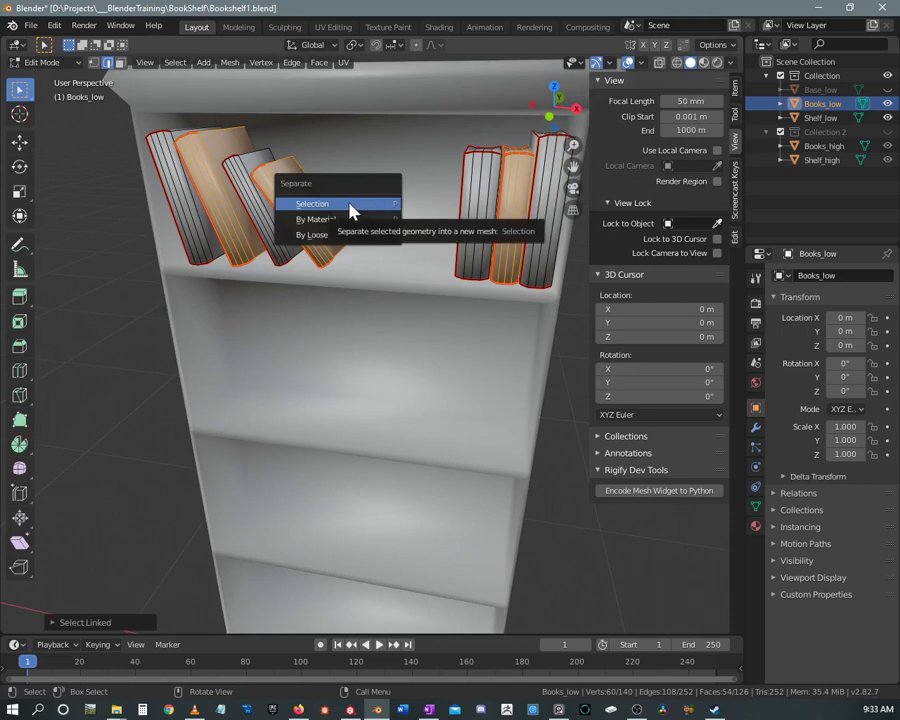
click(351, 205)
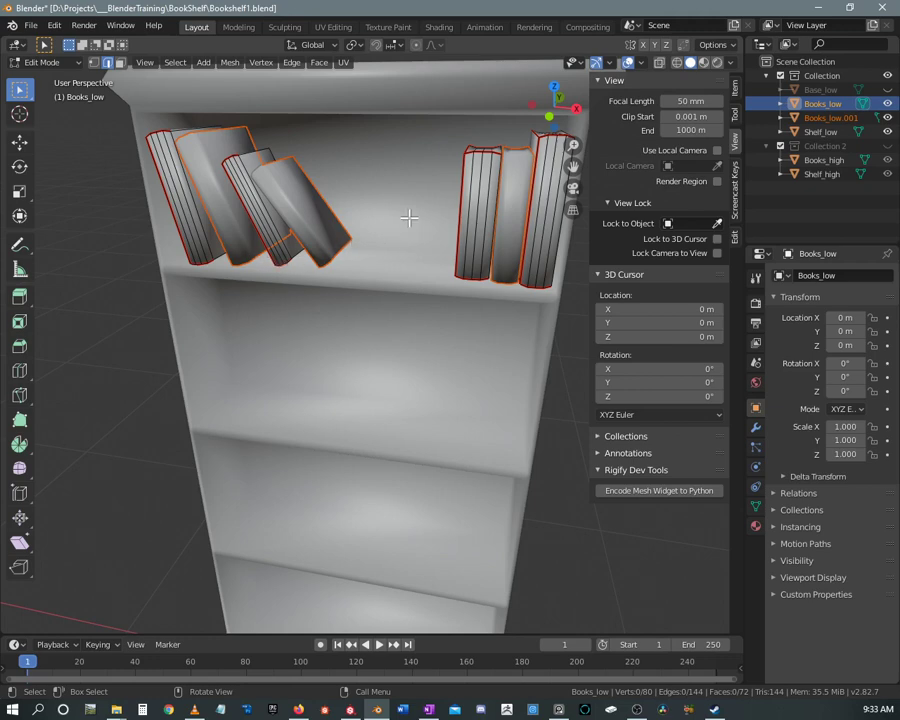
key(Tab)
click(117, 275)
click(253, 210)
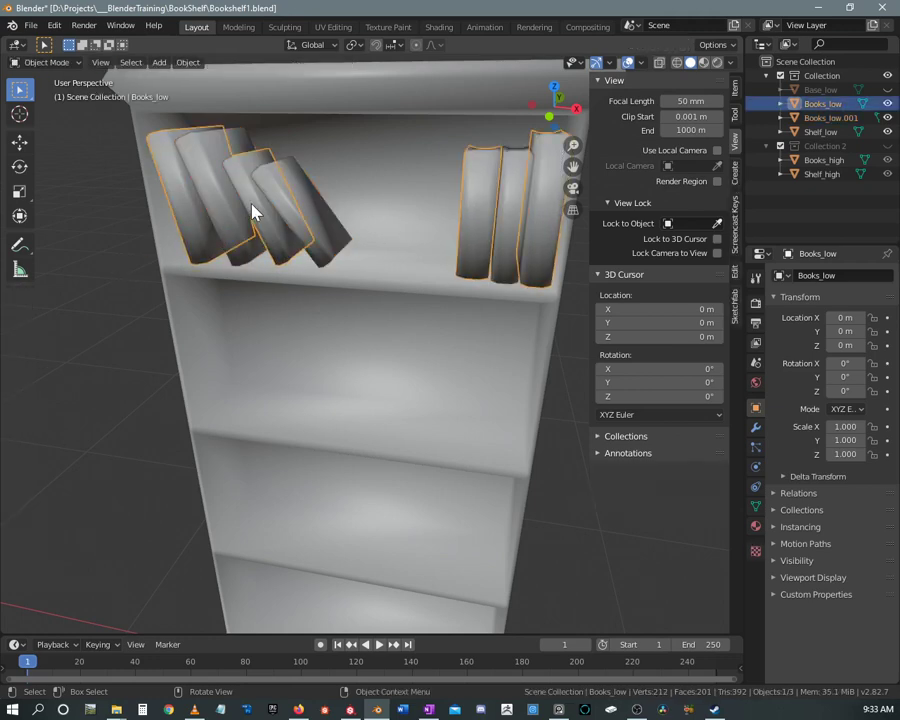
mouse_move(303, 232)
middle_down()
mouse_move(321, 227)
mouse_move(268, 232)
mouse_move(313, 227)
middle_up()
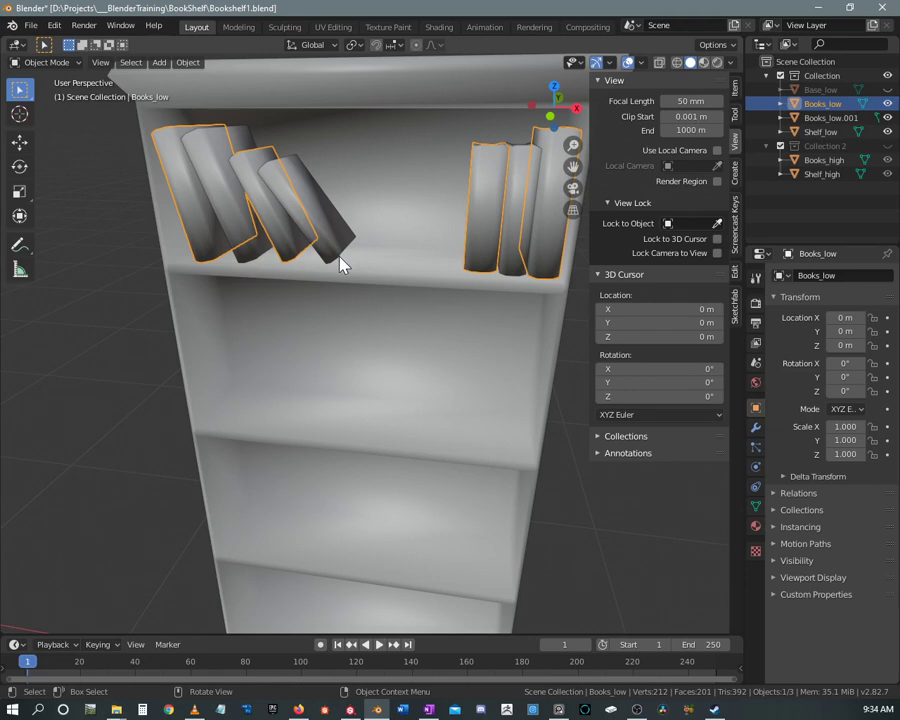
key(KP_Divide)
middle_drag(377, 247, 315, 308)
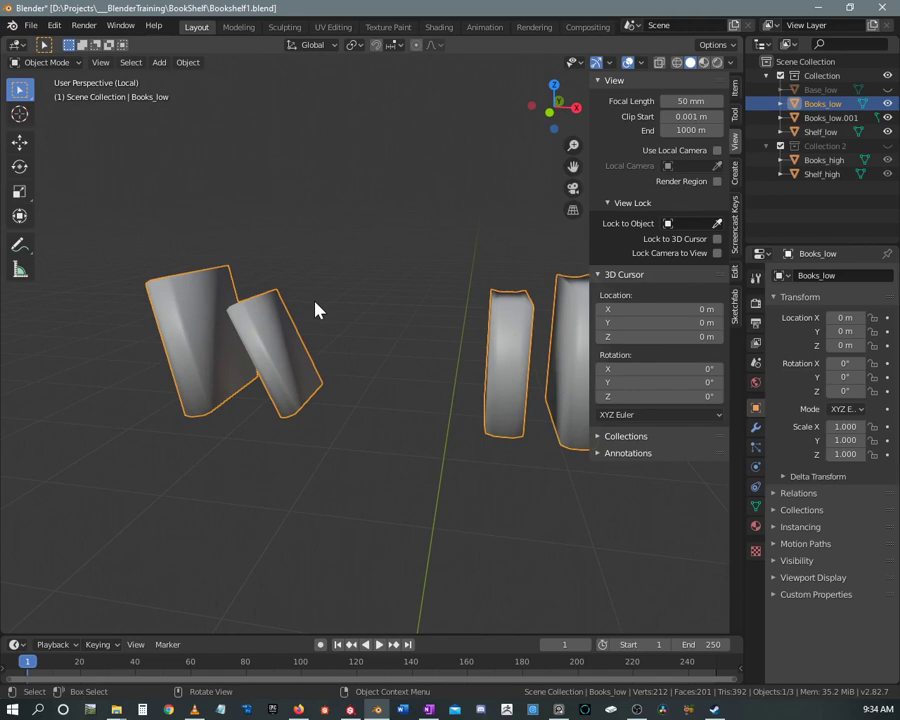
scroll(348, 327, down, 2)
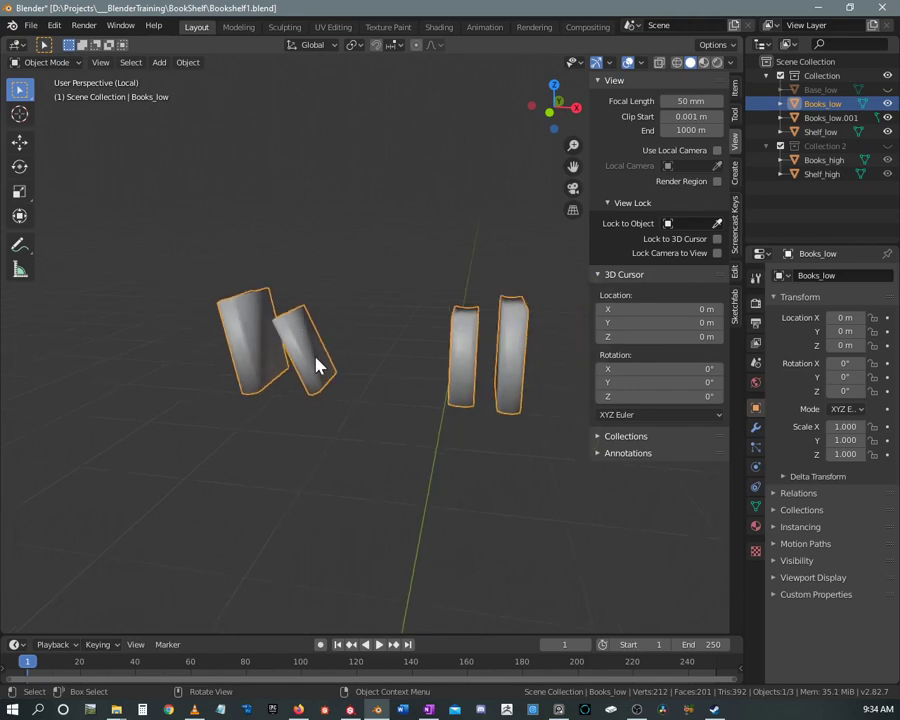
key(KP_Divide)
scroll(345, 259, down, 1)
click(362, 92)
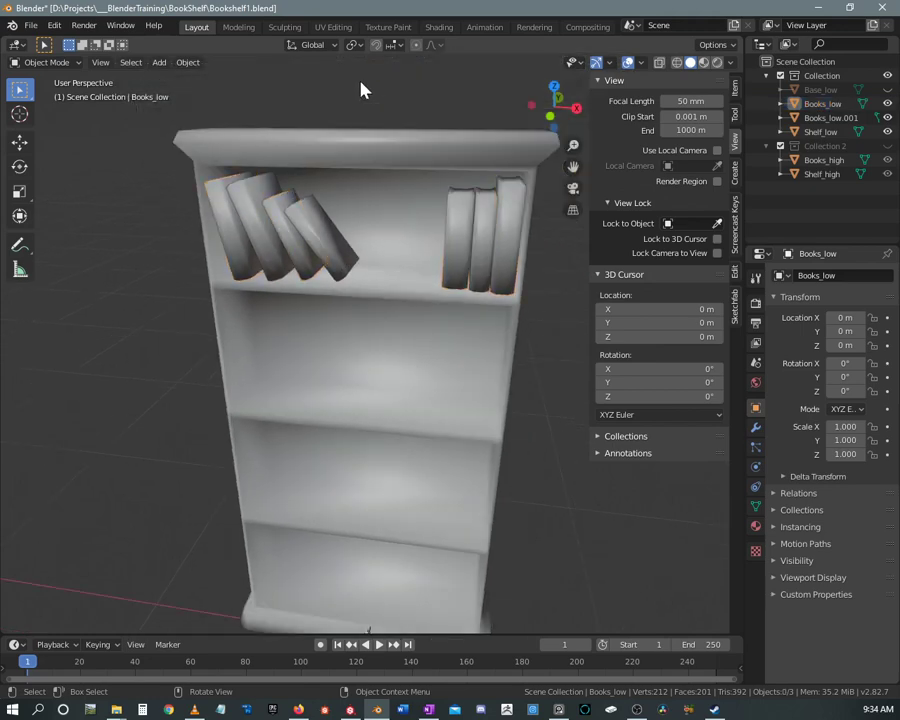
middle_drag(362, 90, 352, 204)
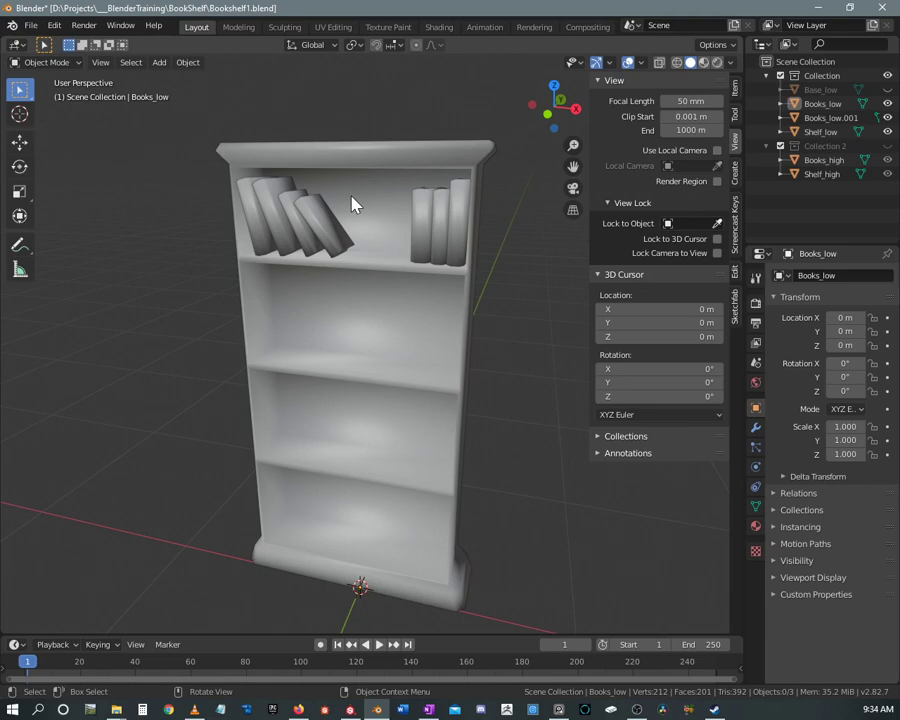
middle_drag(352, 204, 464, 239)
scroll(500, 235, up, 2)
click(392, 210)
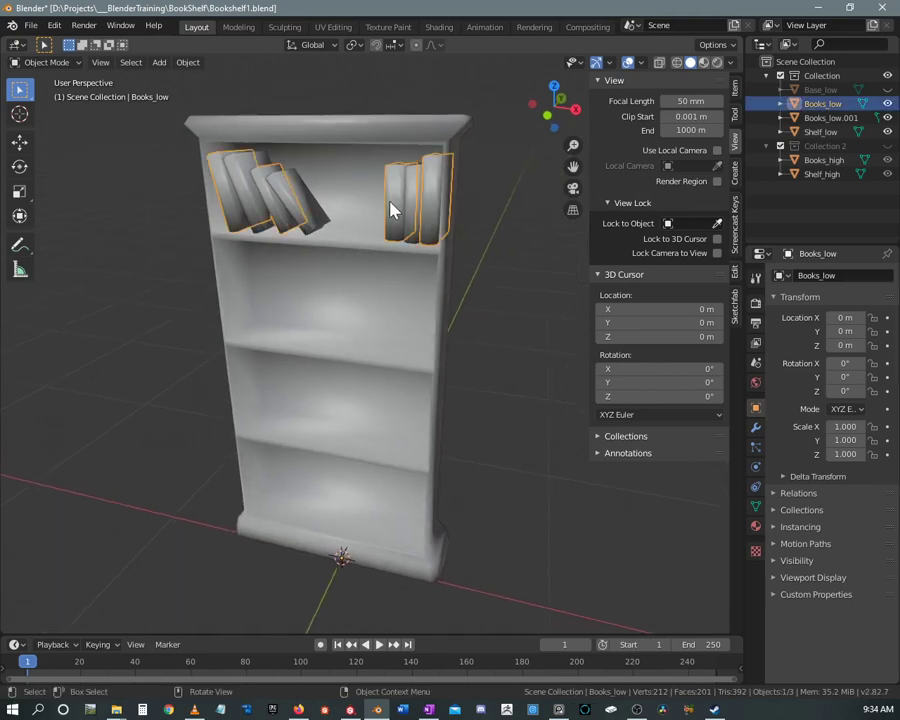
middle_drag(390, 210, 331, 205)
click(318, 190)
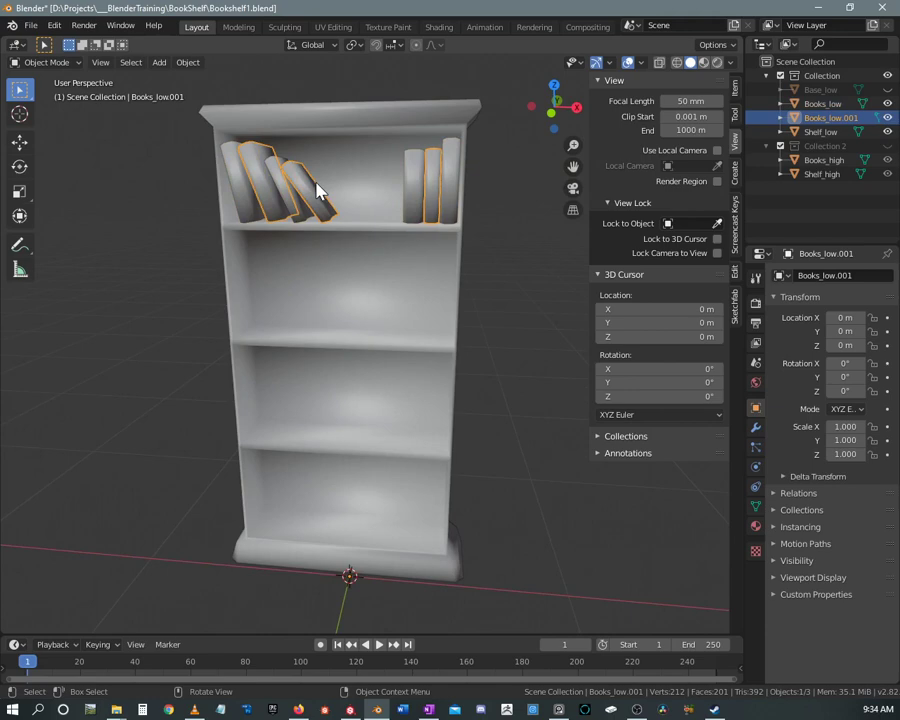
scroll(318, 183, up, 2)
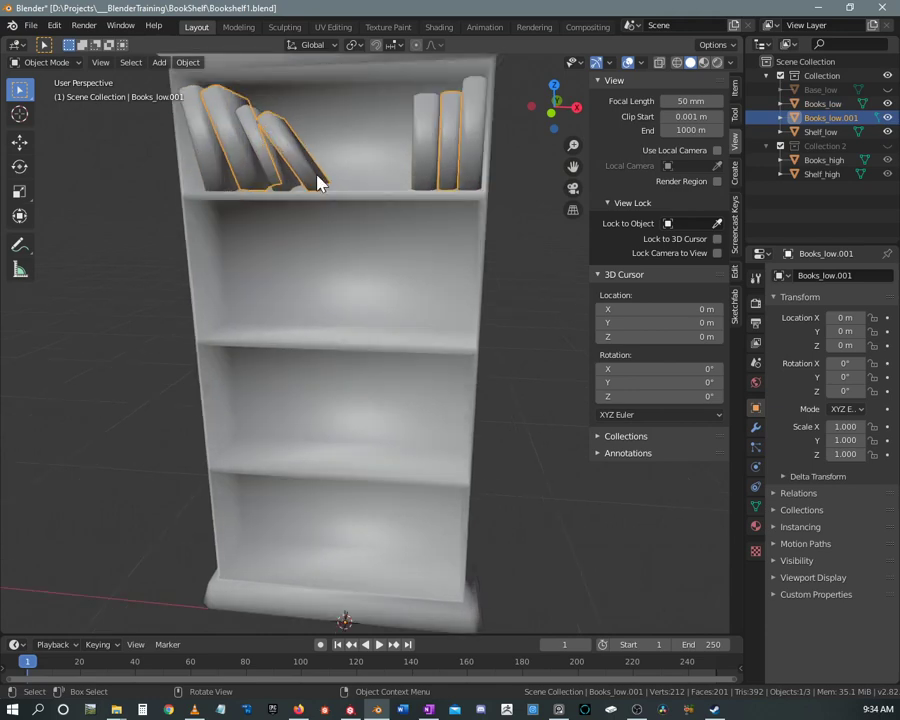
middle_drag(318, 183, 350, 217)
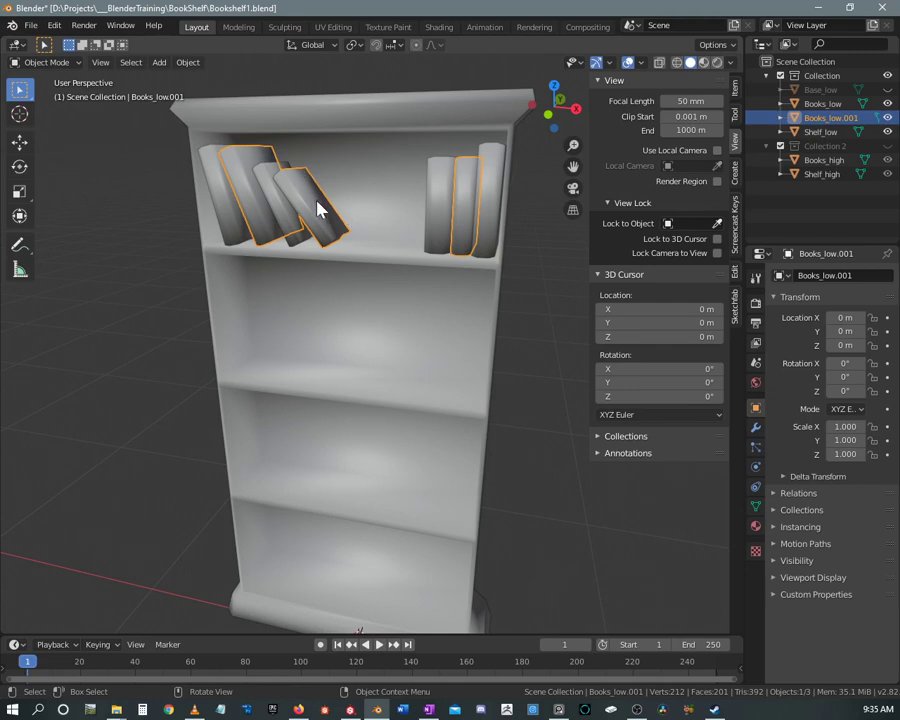
middle_drag(356, 214, 362, 216)
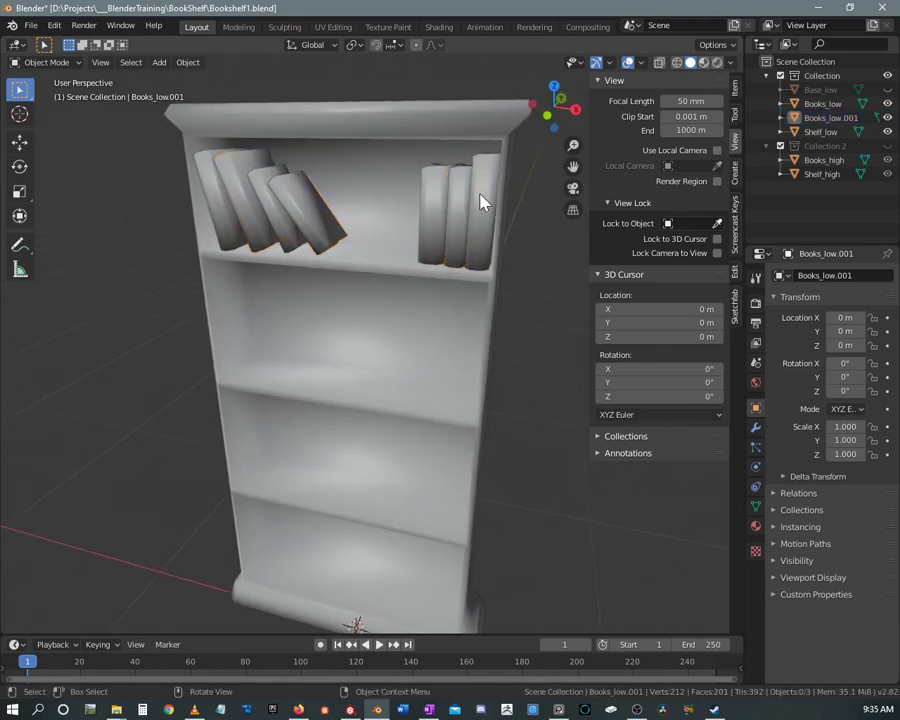
click(458, 207)
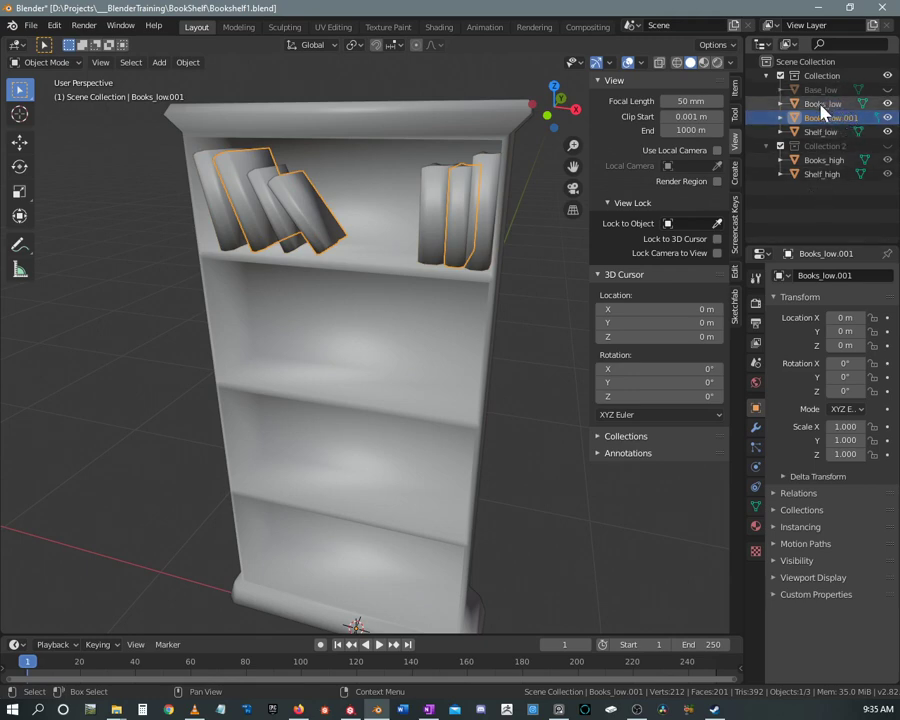
- Rename Books_low to Books1_low and Books_low.001 to Books2_low
click(822, 103)
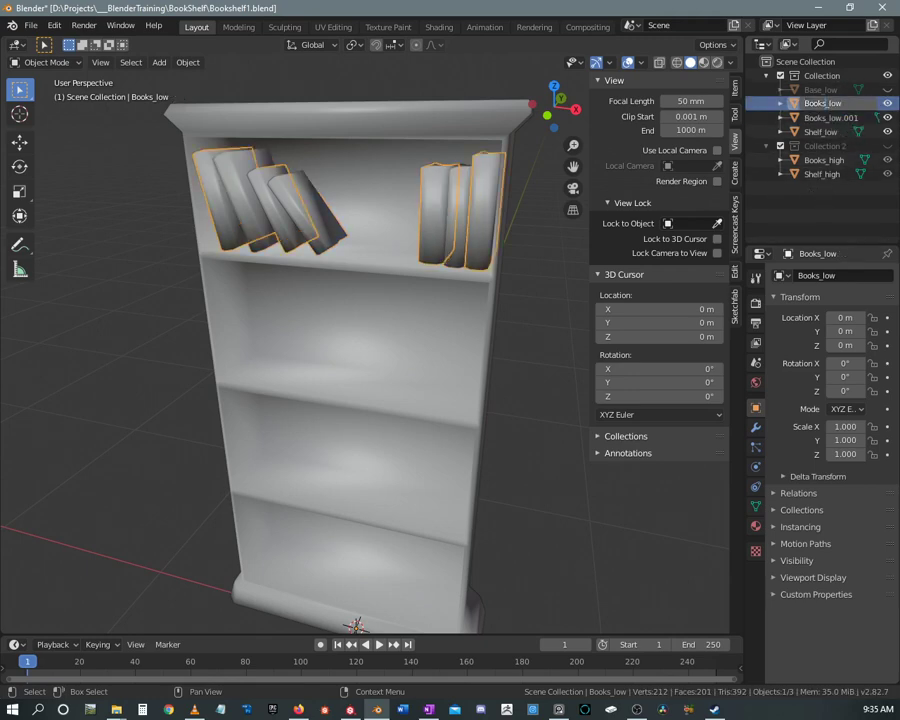
click(820, 103)
text(1)
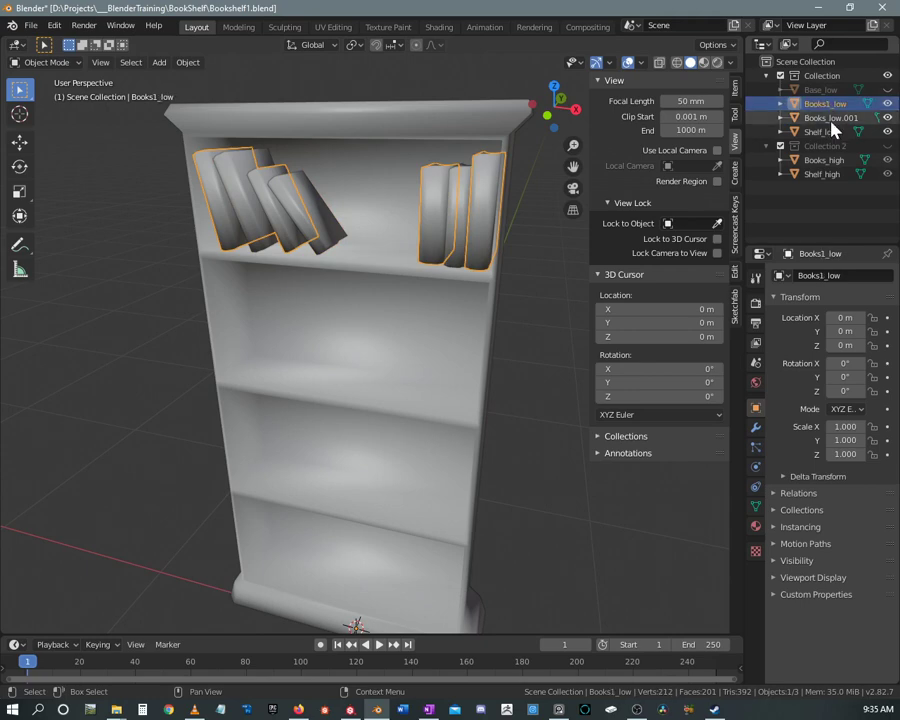
click(812, 117)
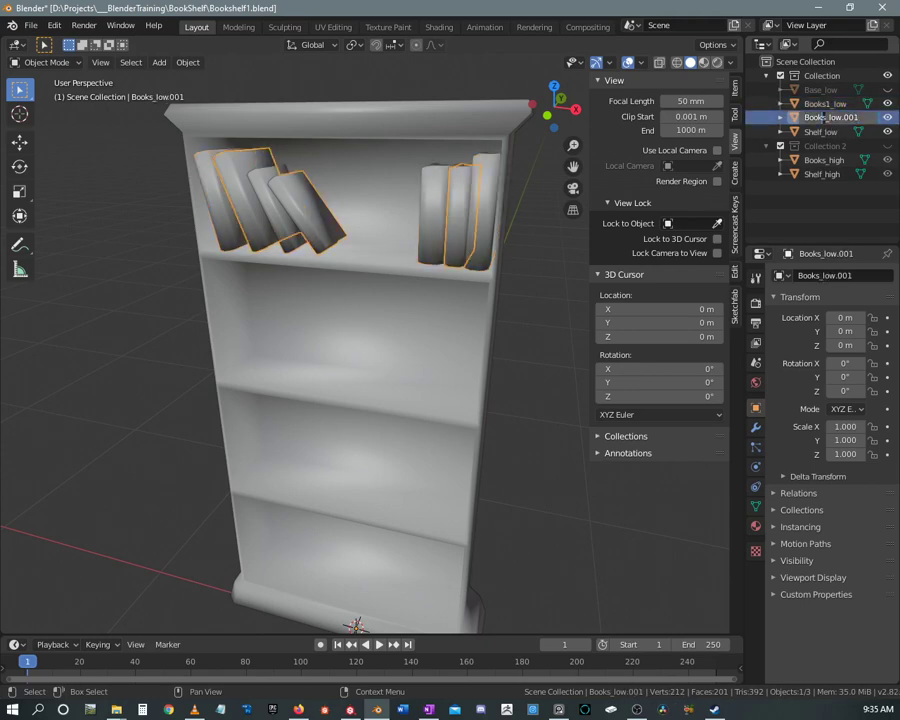
click(824, 117)
text(2)
key(Return)
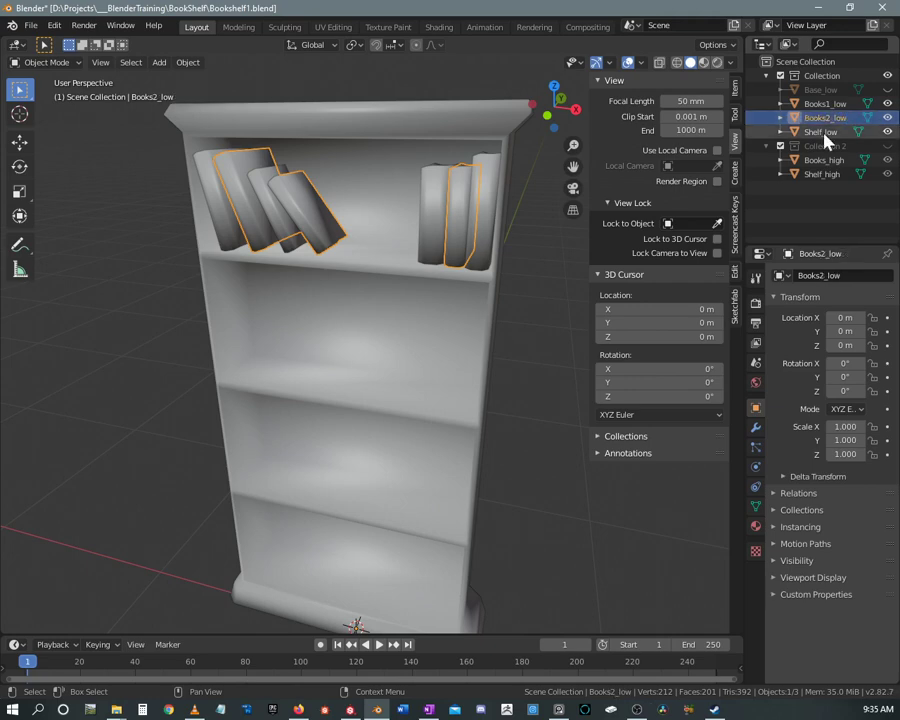
- Hide Books2_low, check the remaining books, then hide the low-poly Collection
click(888, 118)
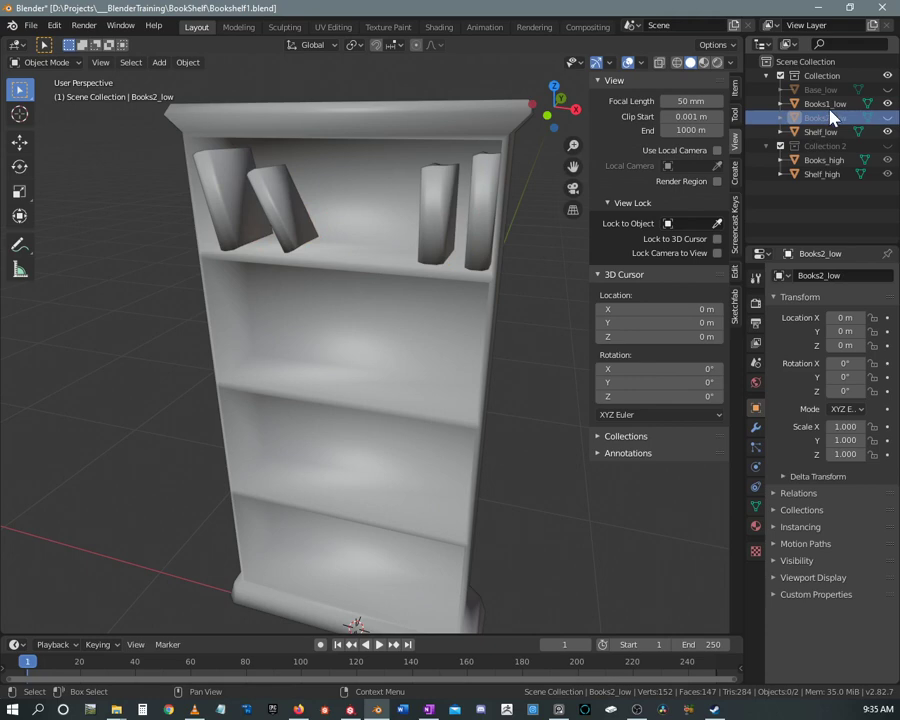
middle_drag(317, 233, 207, 171)
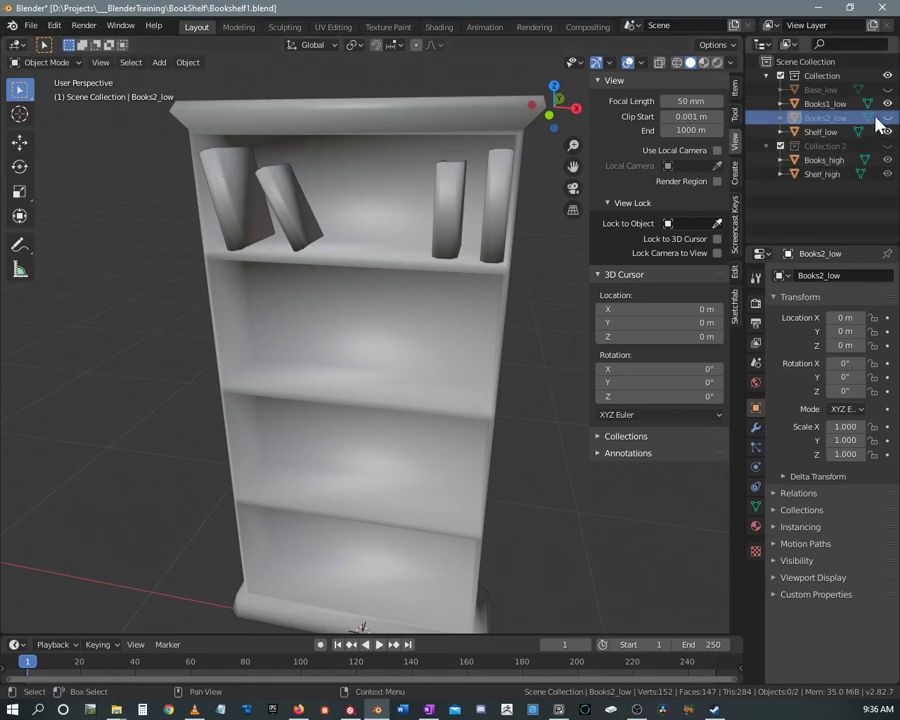
click(887, 75)
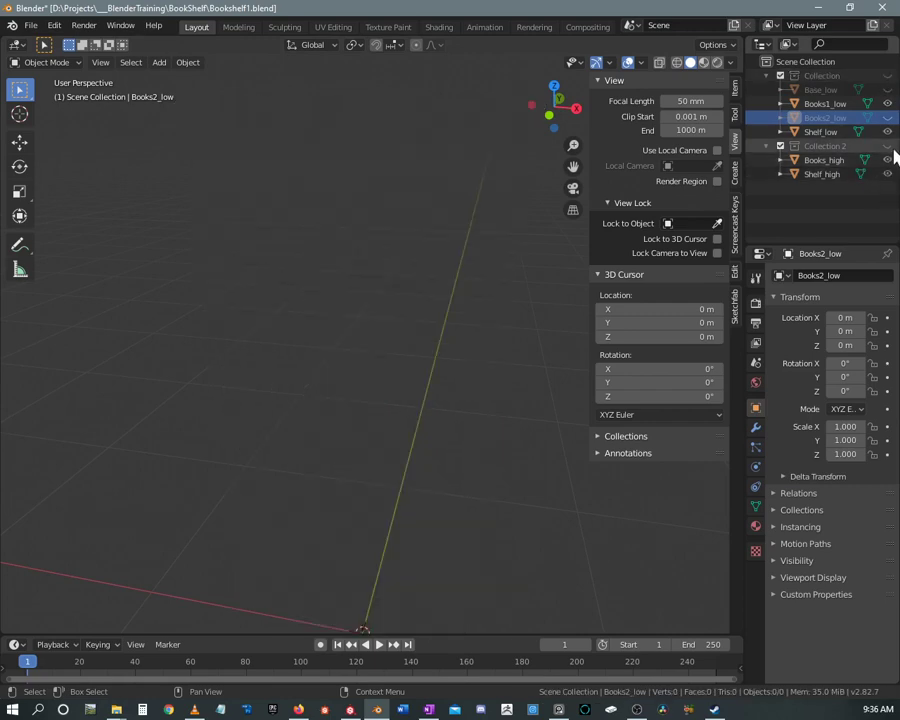
- Show the high-poly collection and select the second and fourth leaning books in Edit Mode
click(887, 146)
click(233, 200)
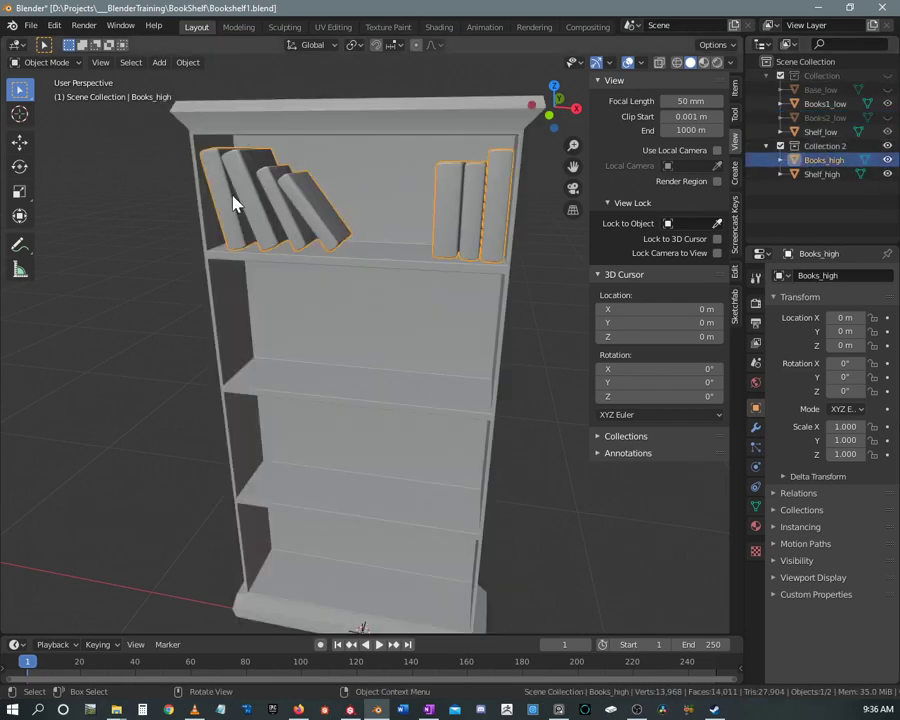
key(Tab)
key(l)
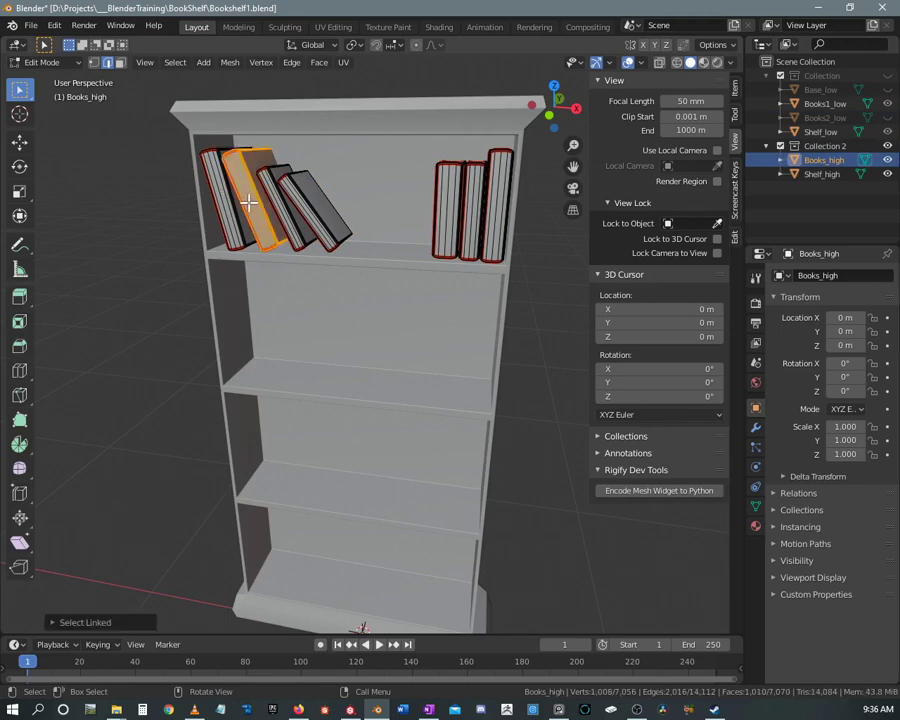
key(l)
key(l)
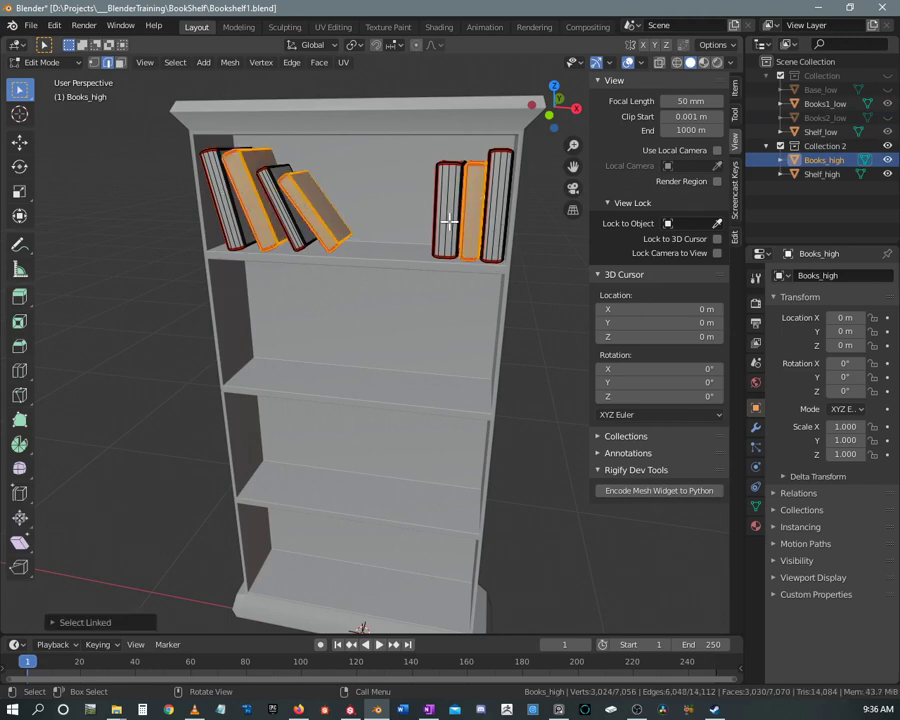
- Separate the selected books into a new object and select Books_high in Object Mode
key(p)
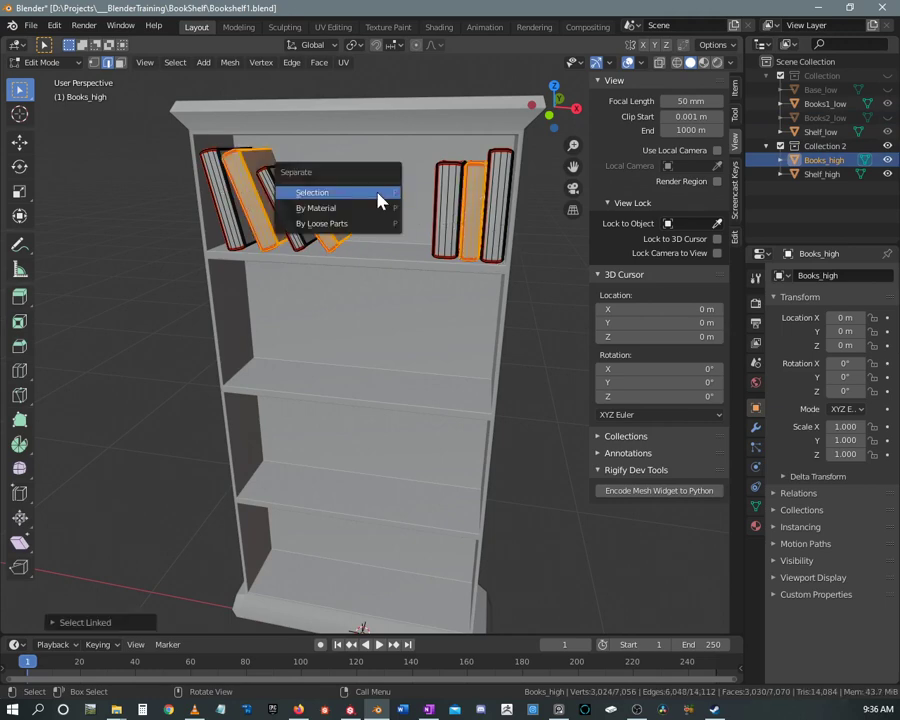
click(364, 195)
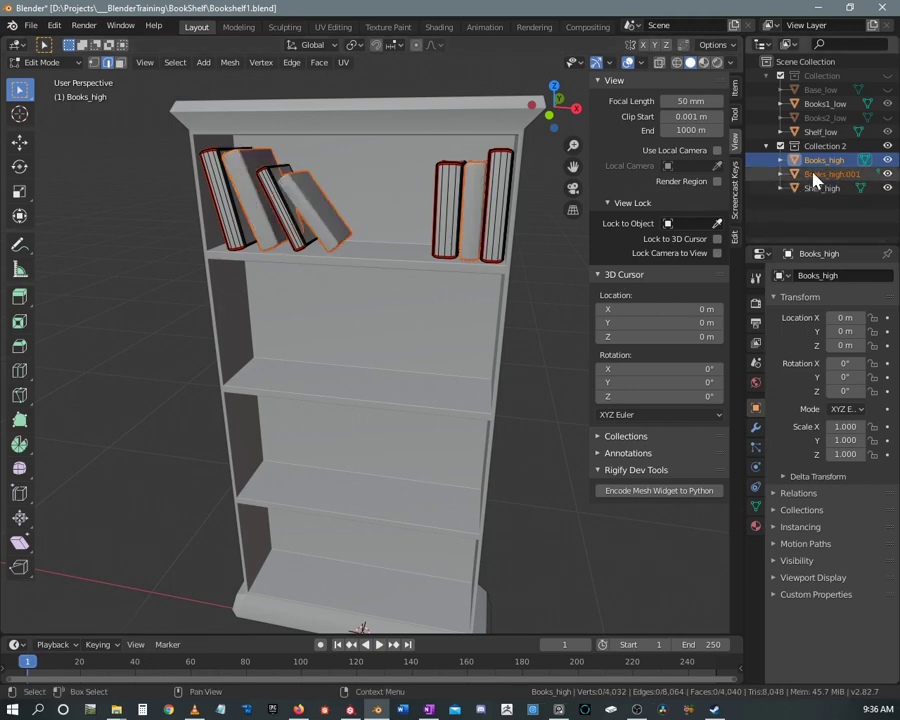
key(Tab)
key(alt+a)
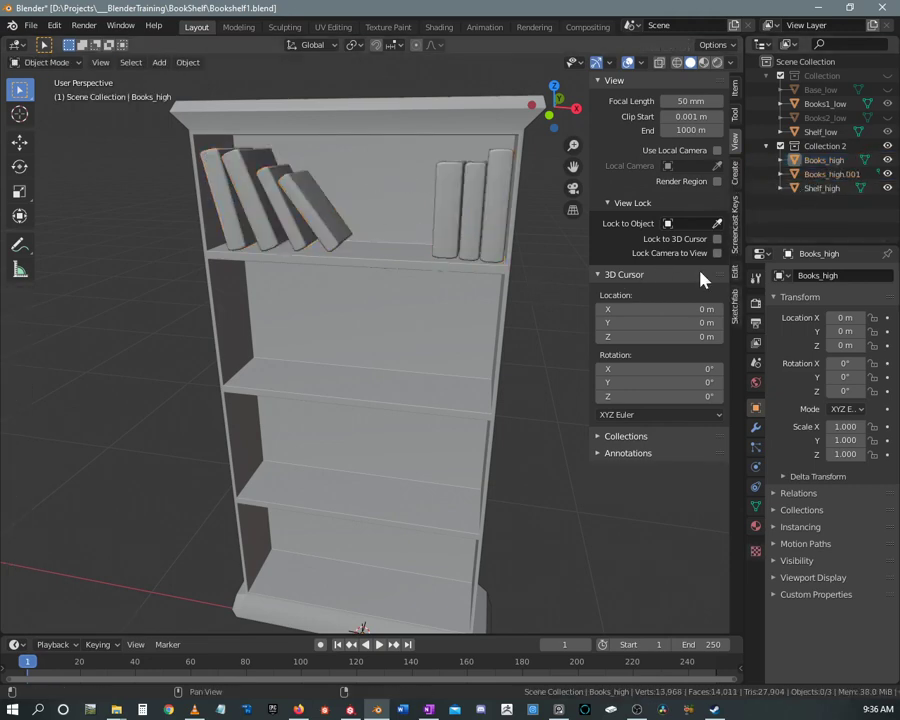
click(818, 160)
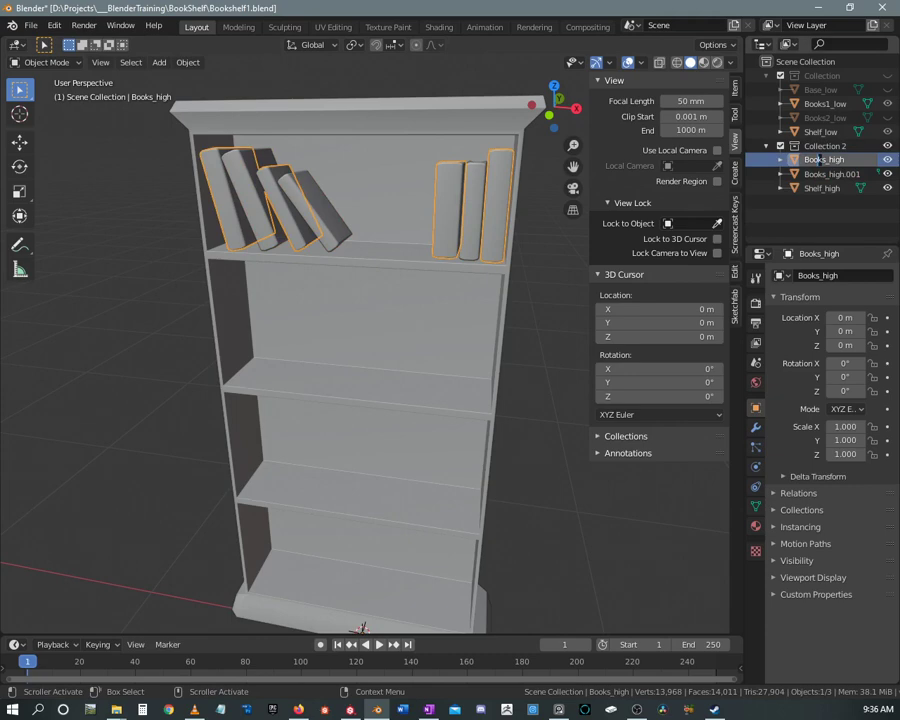
- Rename Books_high to Books1_high and Books_high.001 to Books2_high
text(1)
key(Return)
double_click(832, 174)
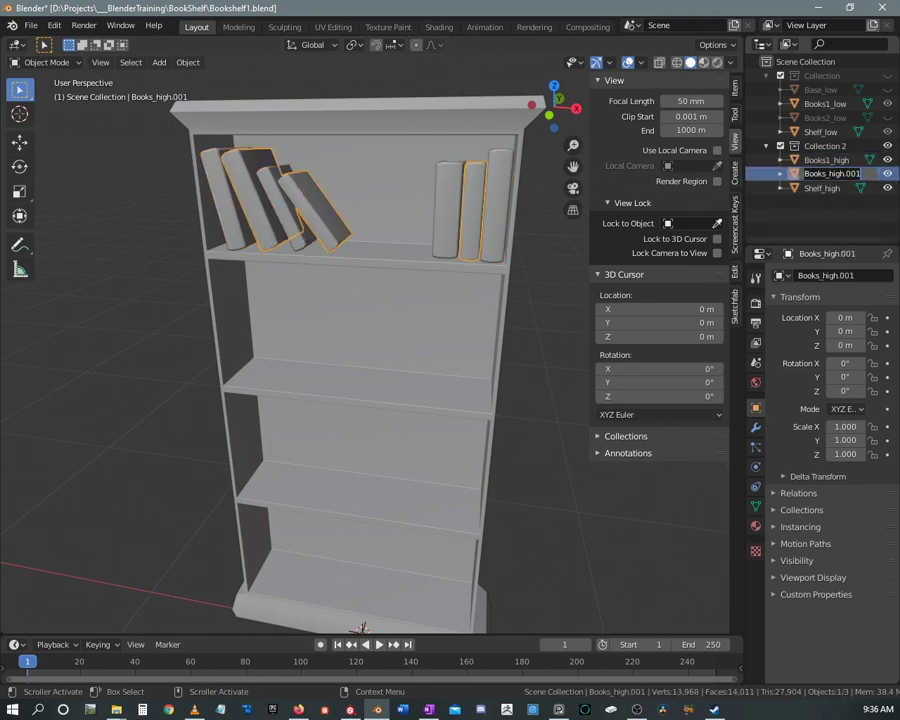
key(Escape)
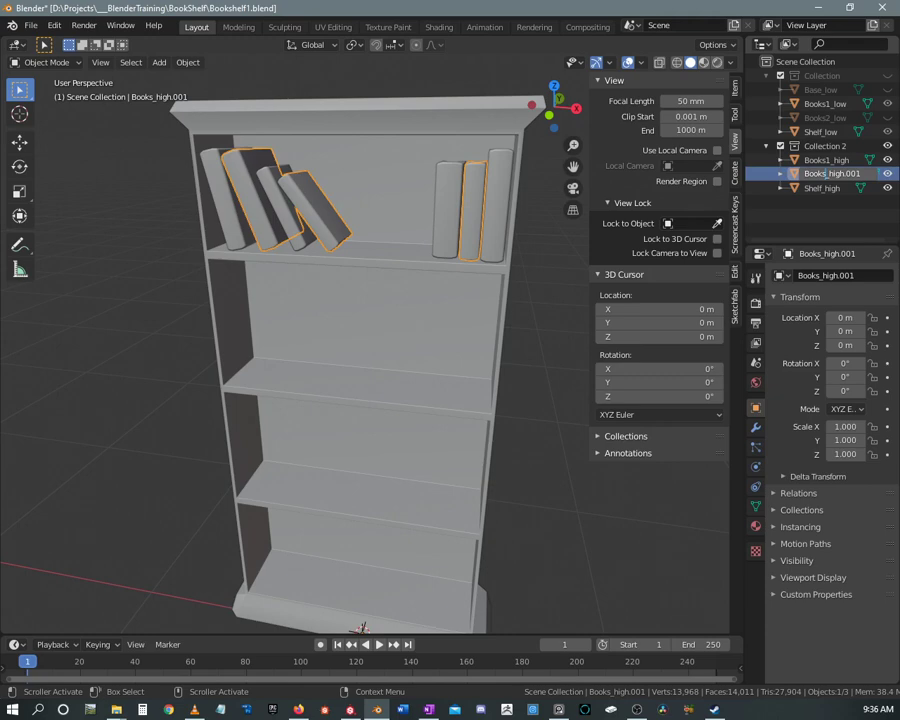
double_click(833, 174)
click(830, 174)
text(2)
key(Return)
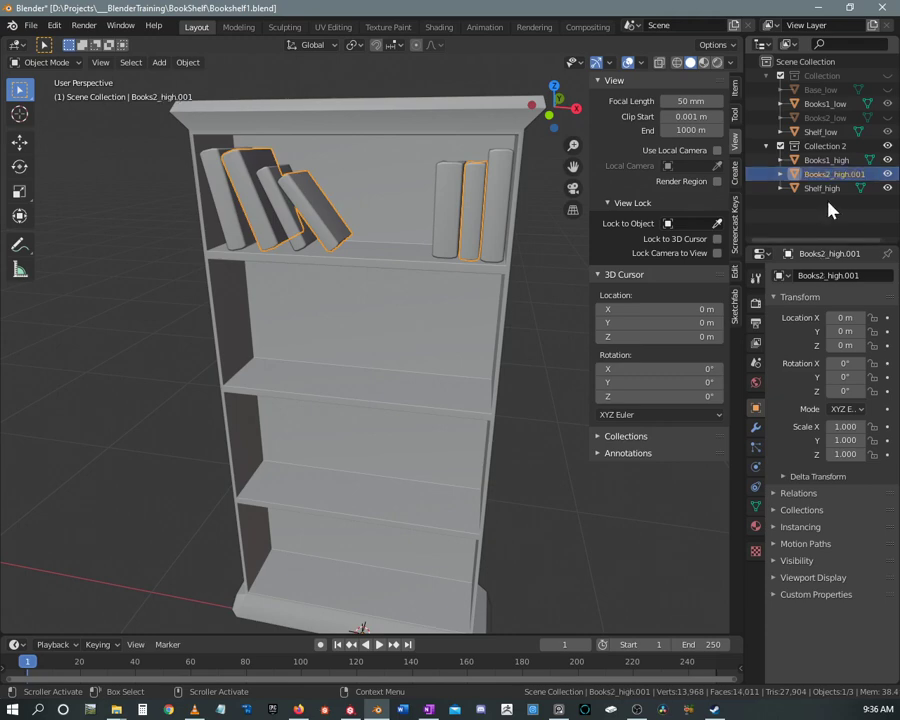
double_click(840, 175)
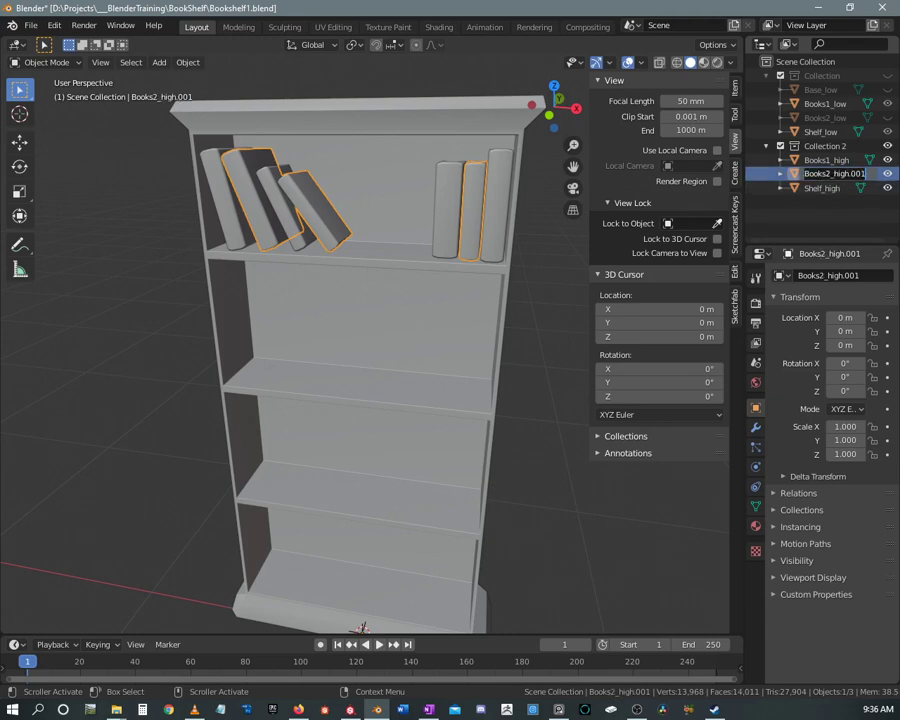
key(Escape)
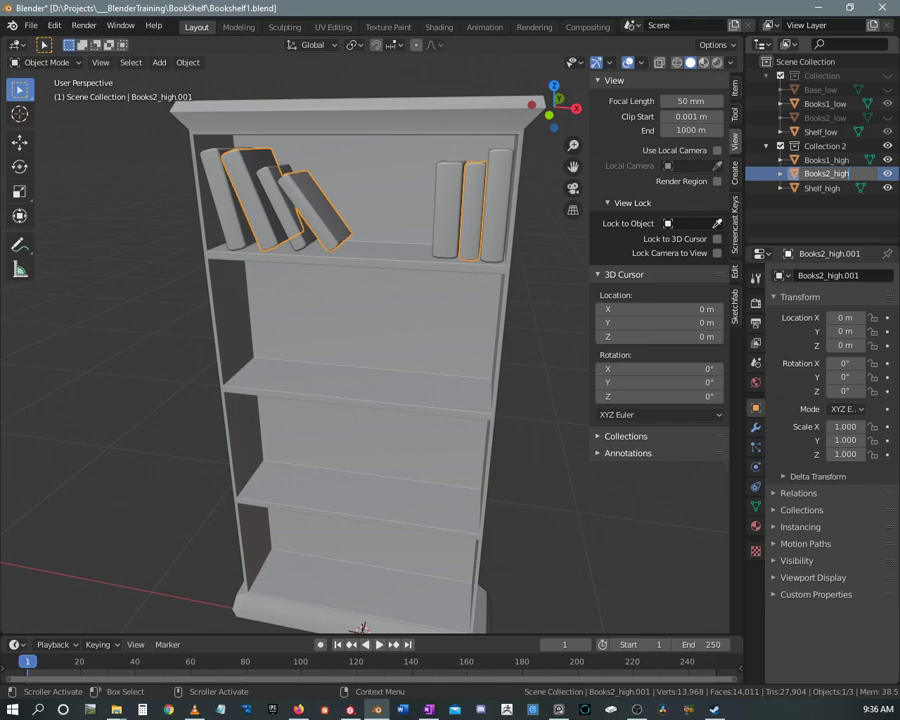
key(Return)
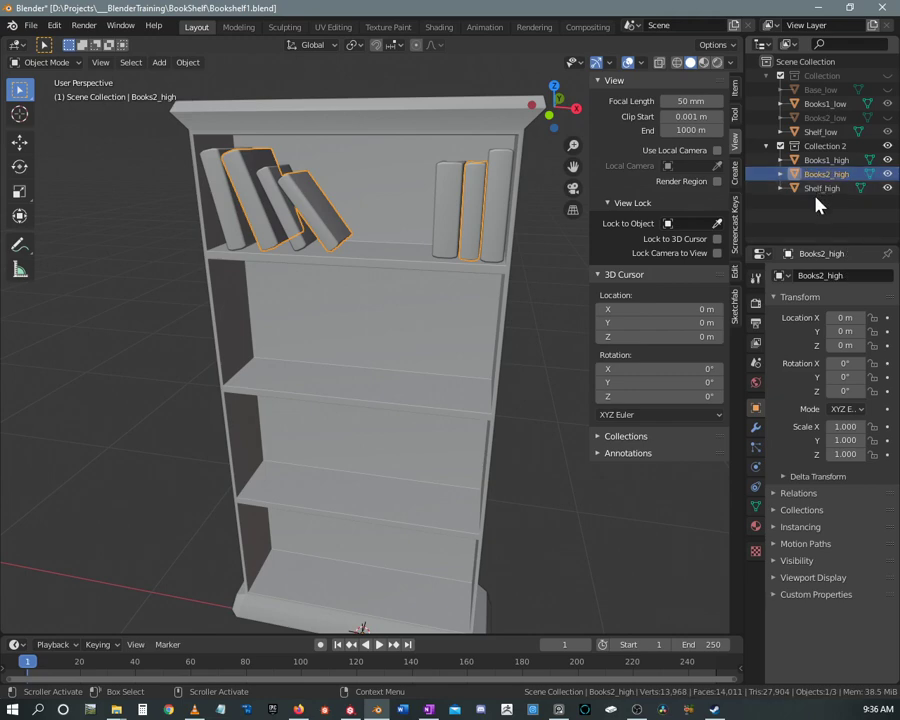
- Compare Books1_high, Books2_high and Shelf_high by selecting each in turn
click(815, 189)
click(822, 174)
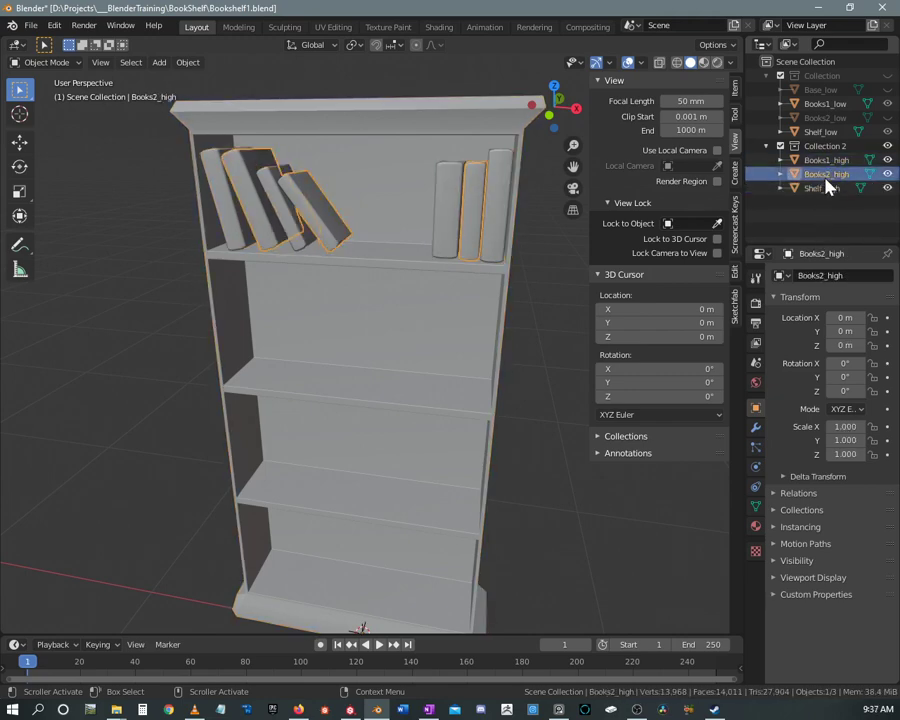
click(822, 188)
click(822, 174)
click(822, 160)
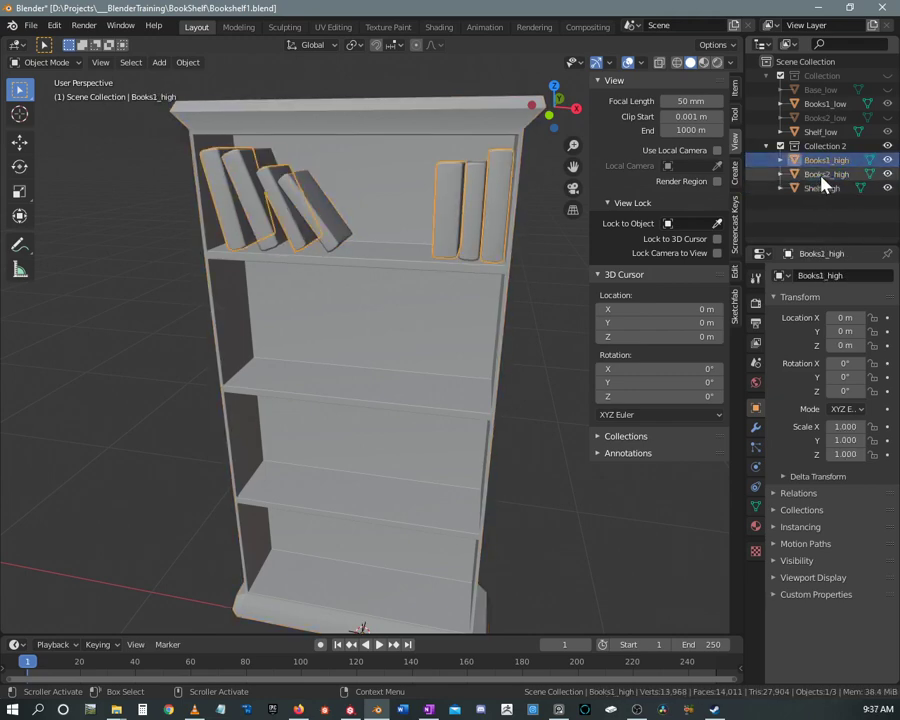
click(822, 175)
click(822, 162)
click(822, 175)
click(822, 160)
click(822, 174)
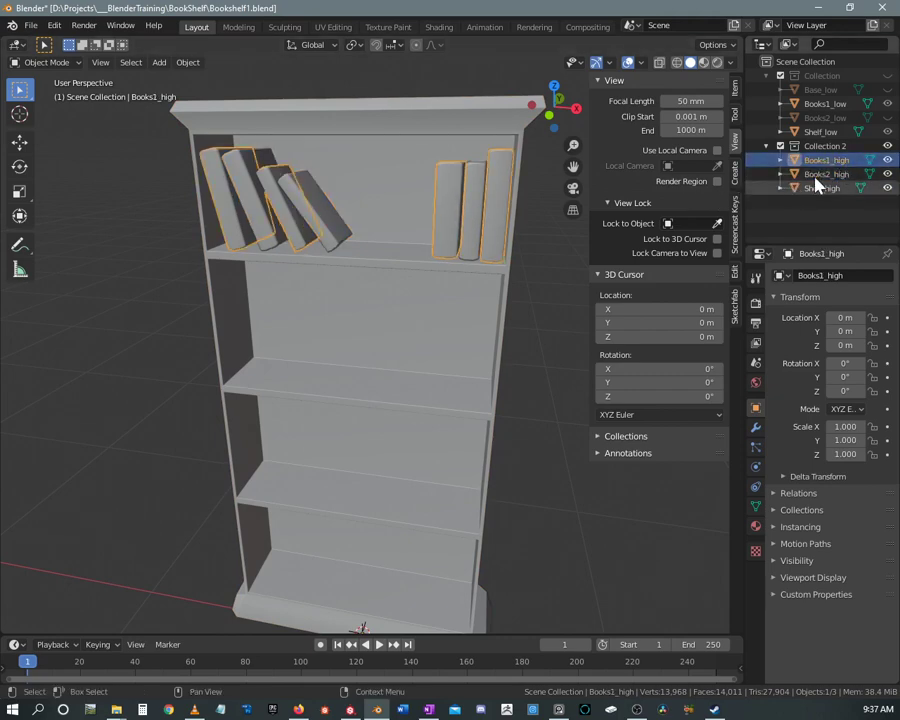
click(805, 163)
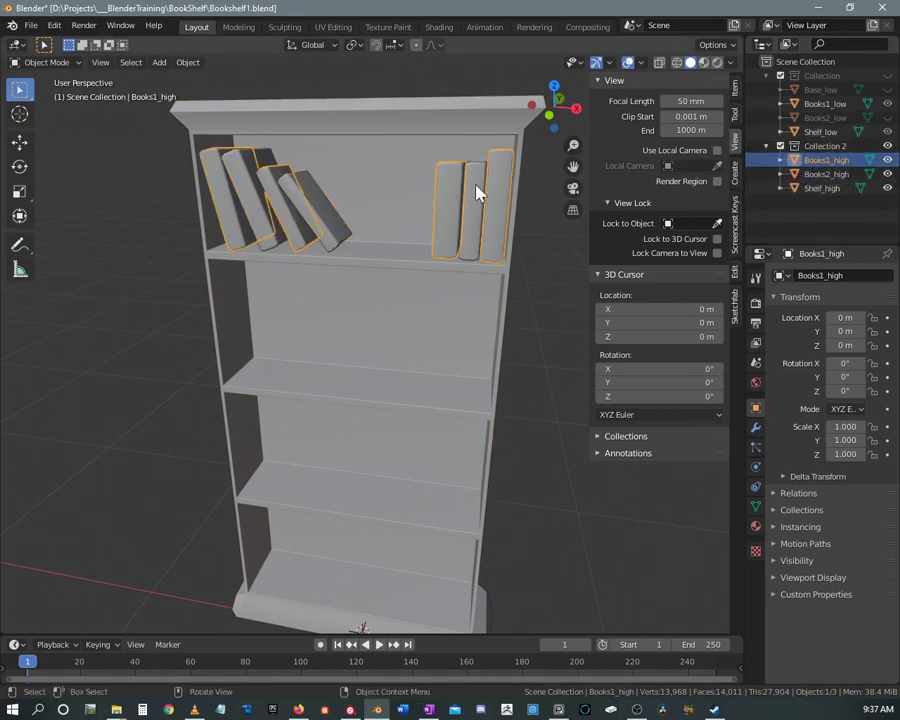
- Select Books1_high, Books2_high and Shelf_high together in the viewport
middle_drag(478, 191, 414, 182)
click(418, 132)
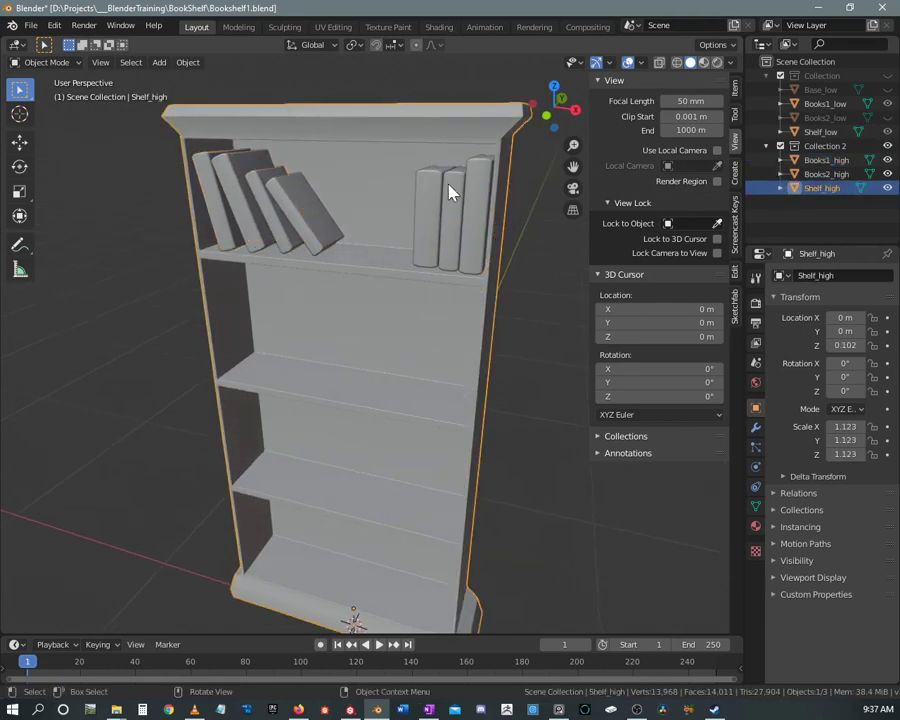
click(470, 208)
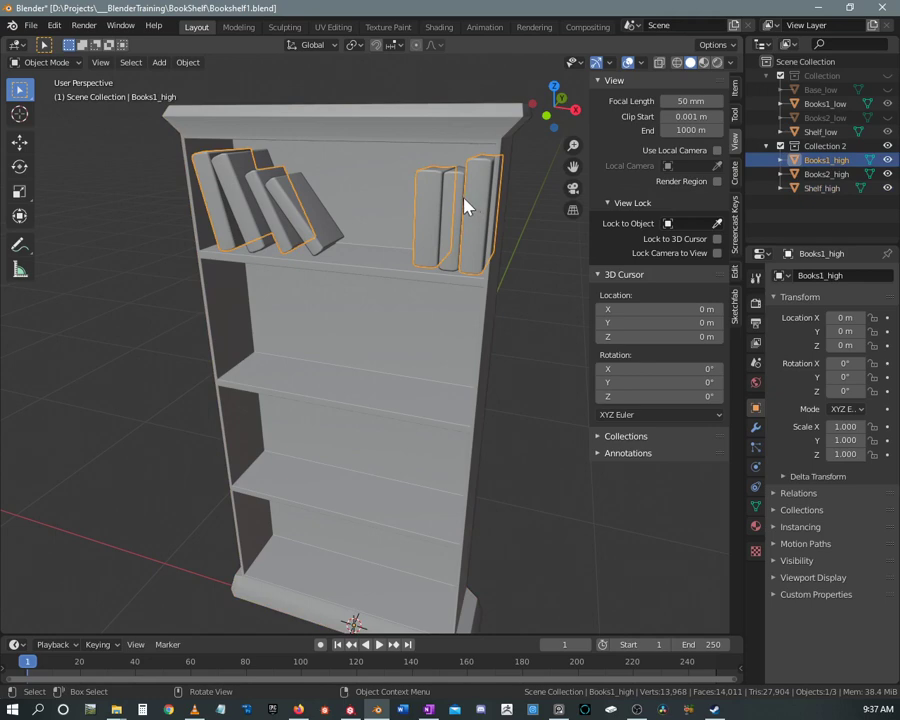
shift+click(436, 135)
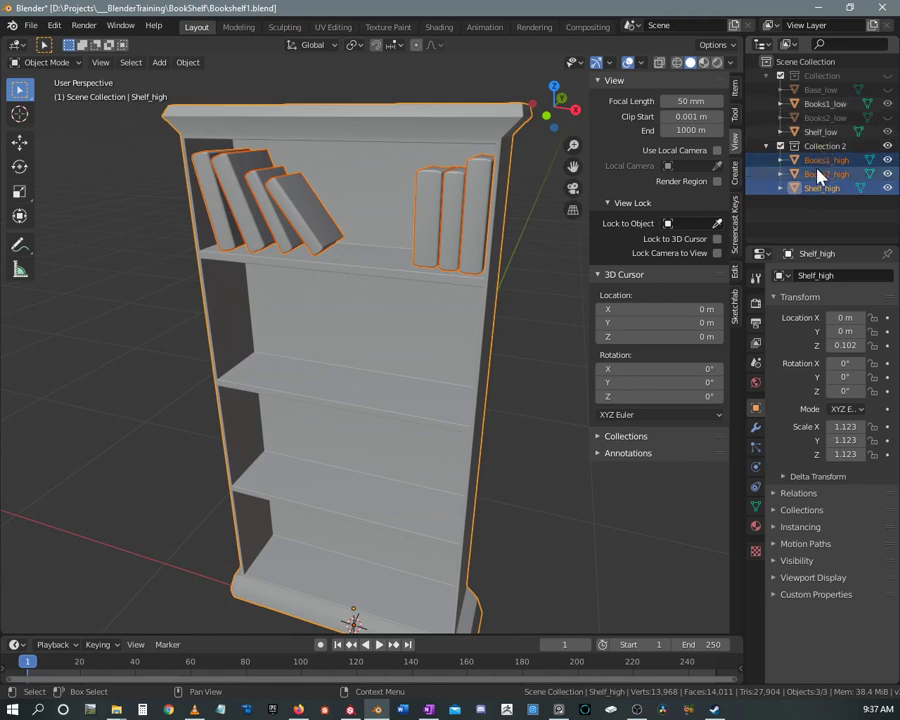
- Export the selection as Bookshelf2_high.fbx, then hide Collection 2 and show Collection
click(31, 25)
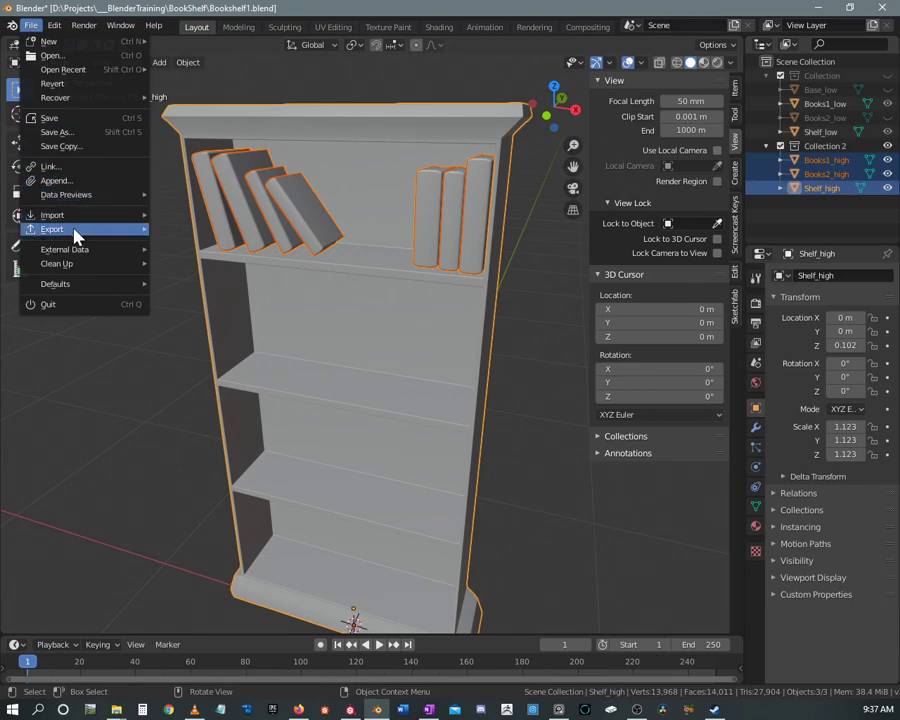
mouse_move(74, 229)
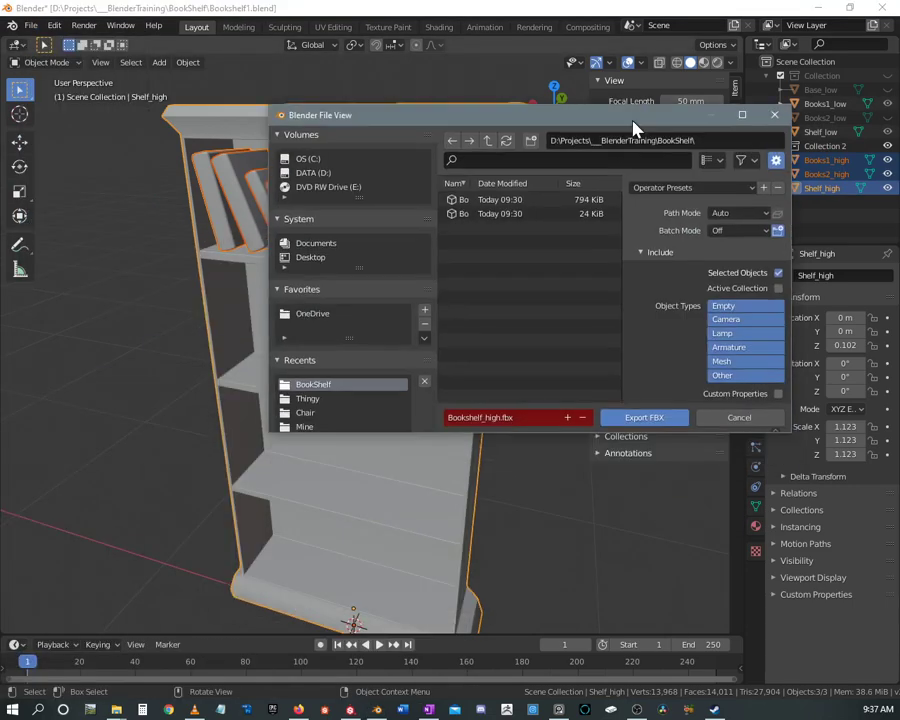
drag(632, 126, 498, 126)
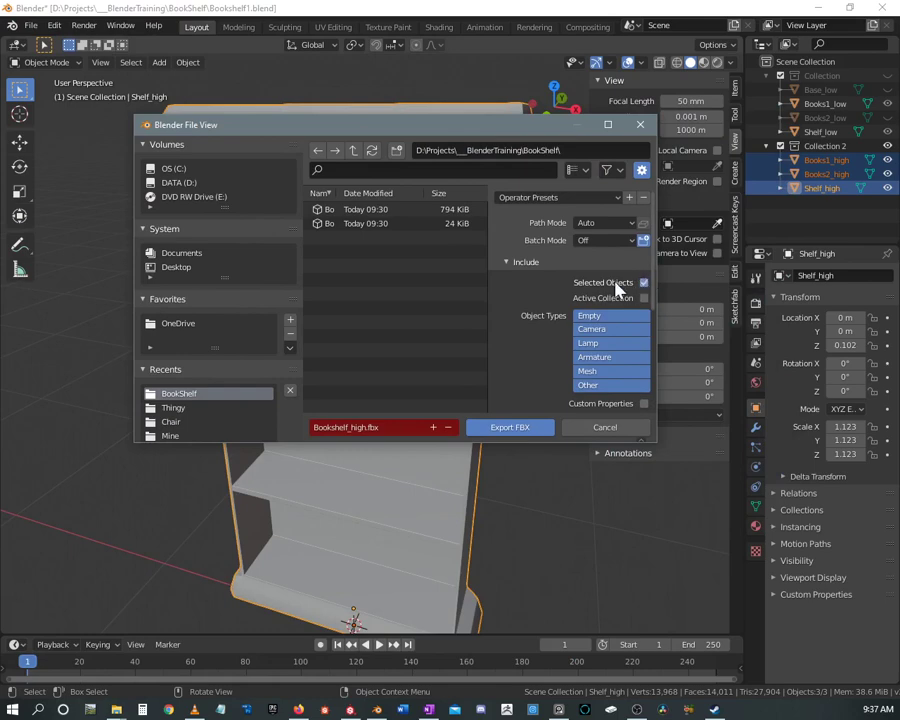
click(349, 428)
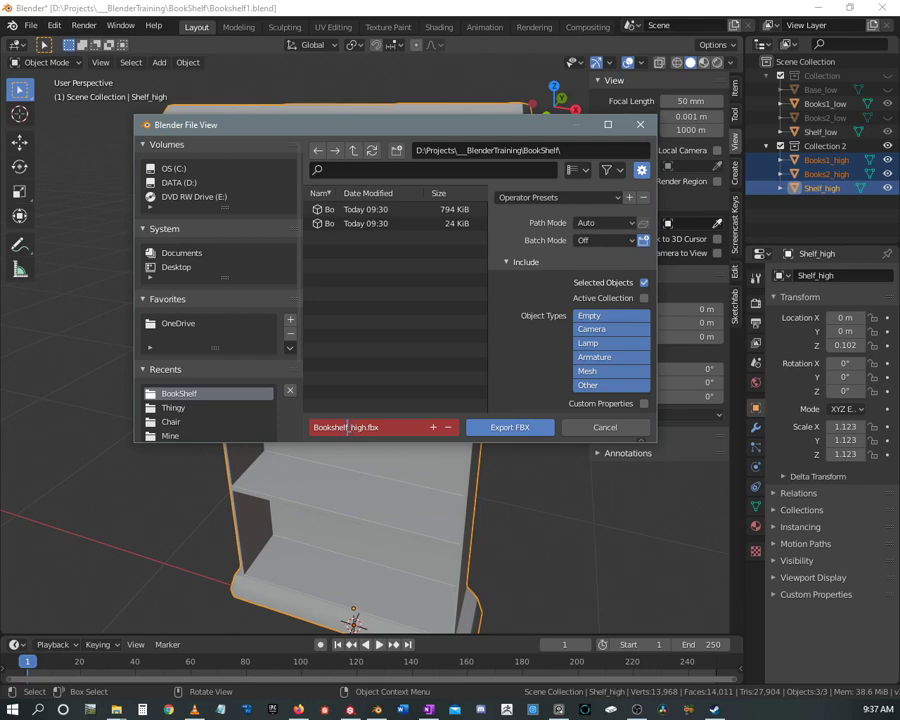
text(2)
click(352, 451)
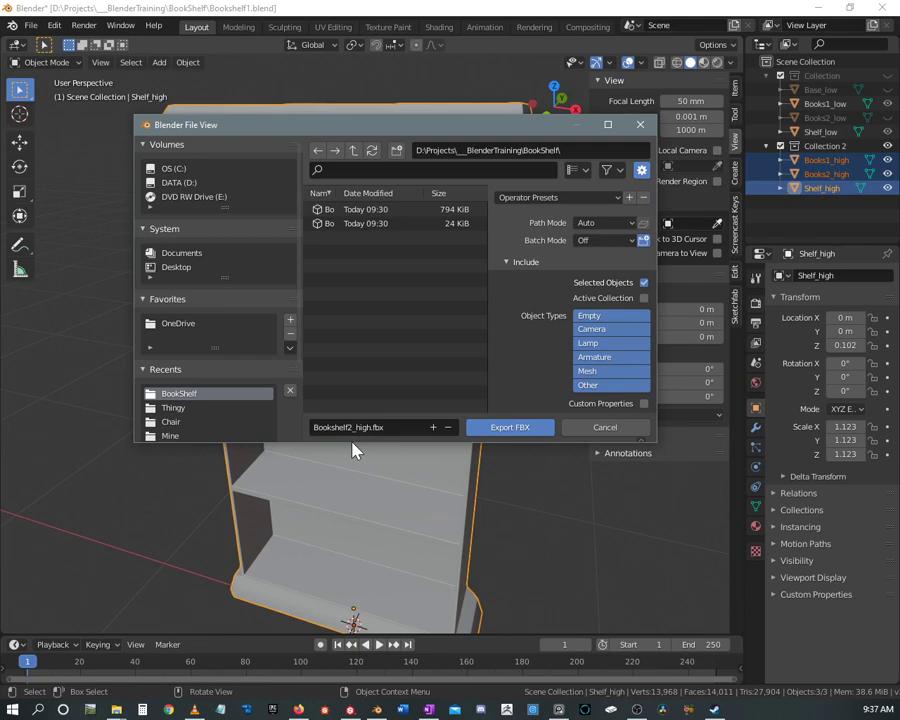
click(508, 428)
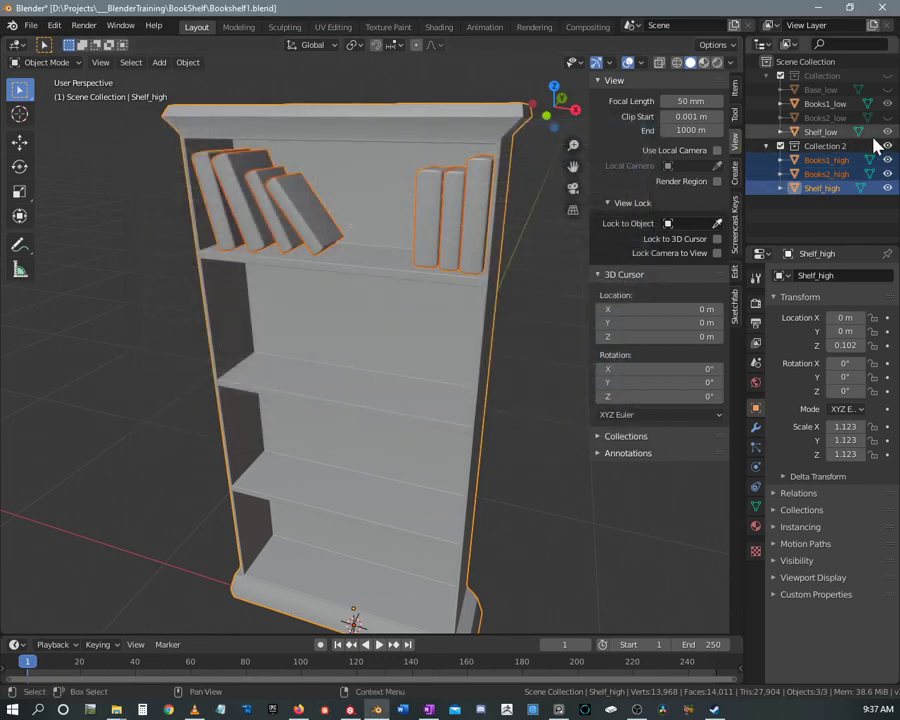
click(887, 146)
click(887, 76)
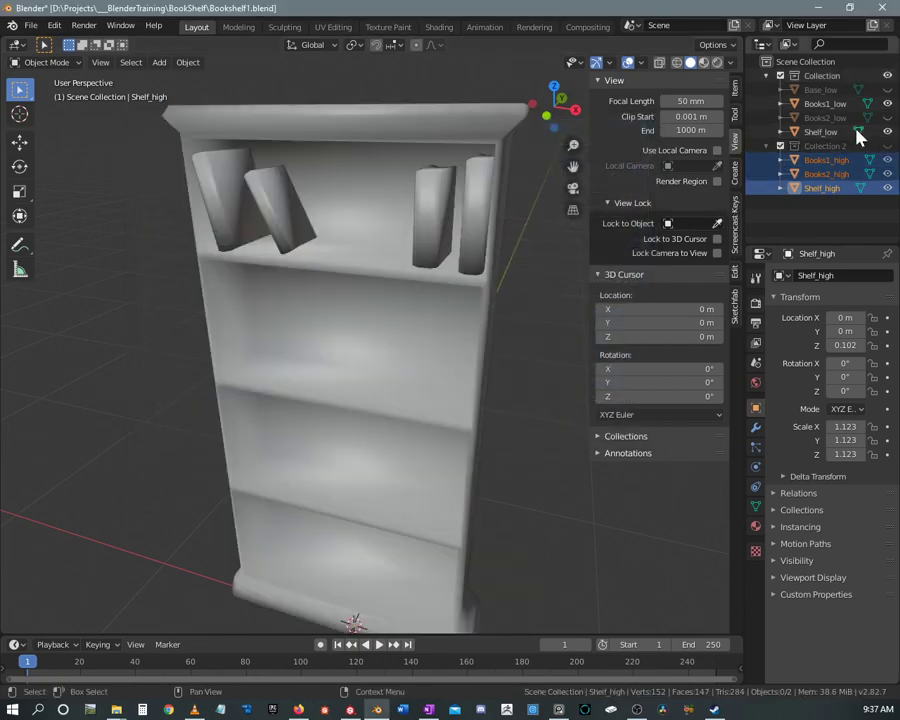
- Unhide Books2_low and select Shelf_low, Books1_low and Books2_low together
click(824, 105)
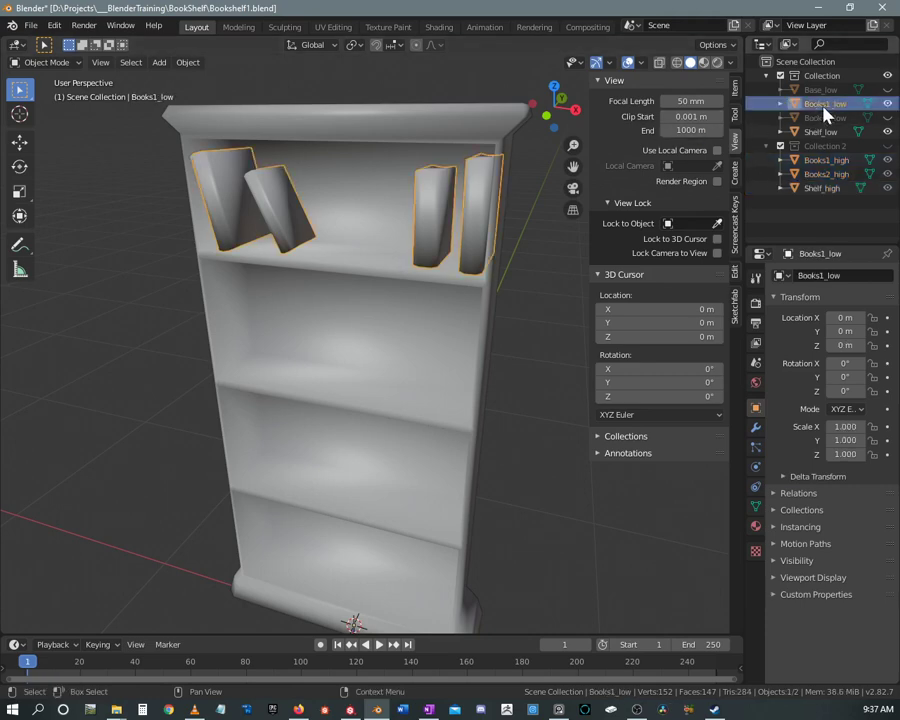
click(887, 118)
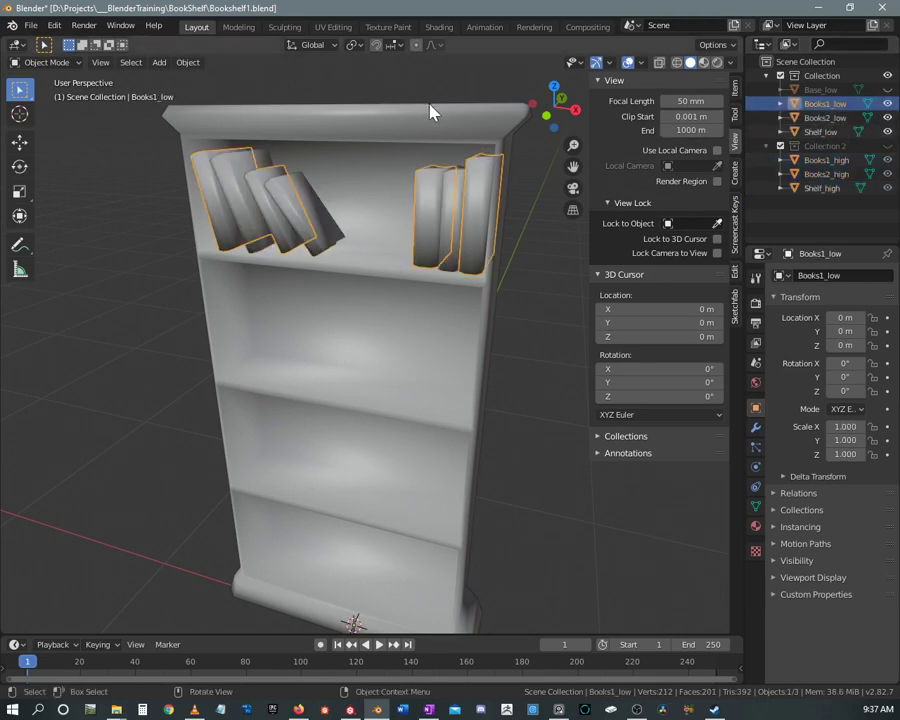
click(370, 160)
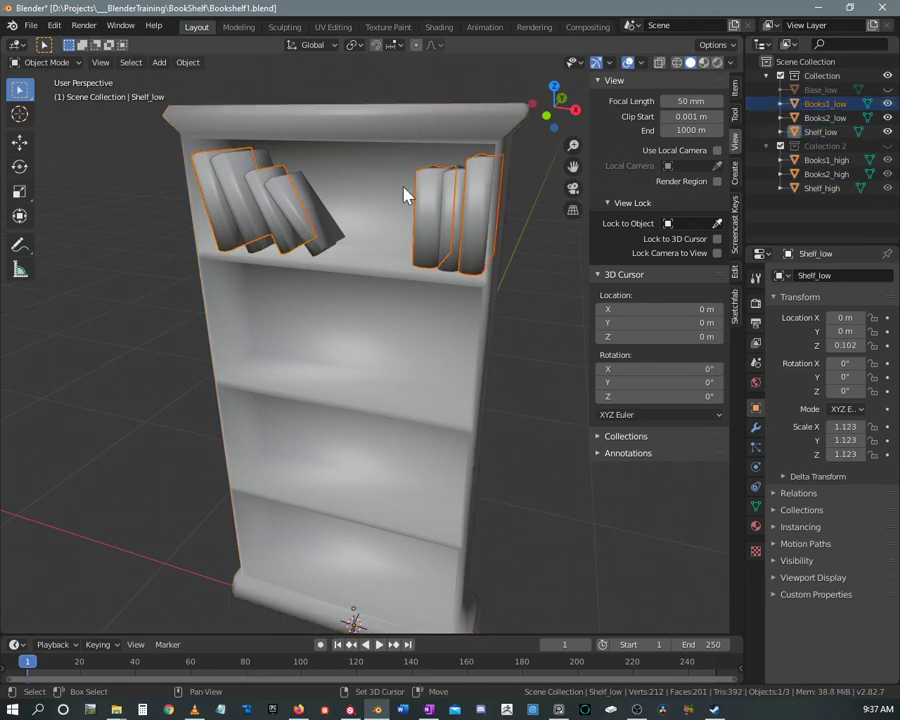
shift+click(455, 180)
shift+click(460, 137)
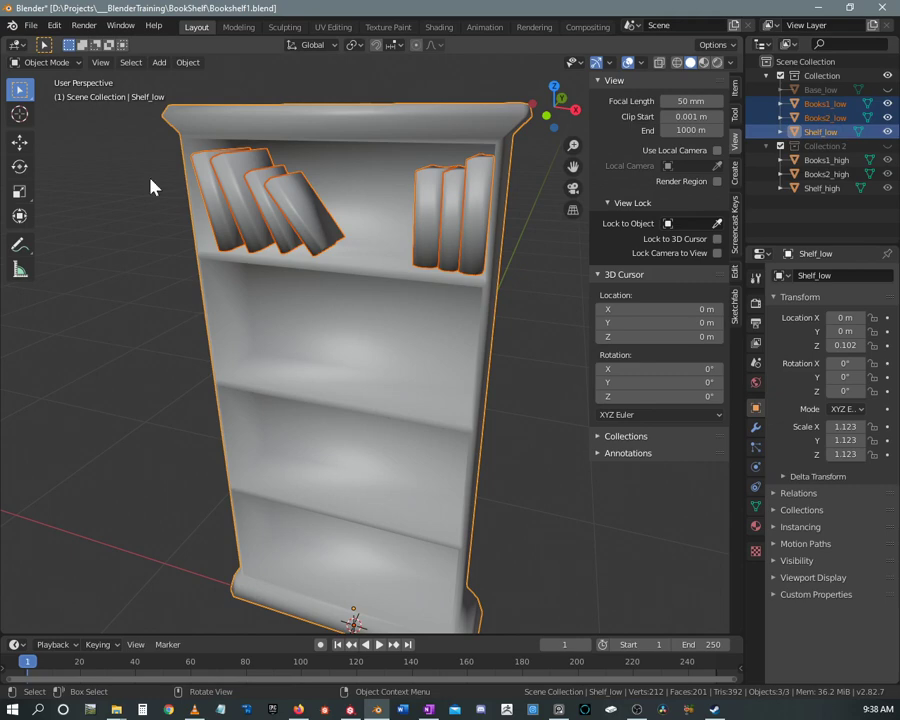
- Open the FBX export window and fill the file name from Bookshelf2_high.fbx
click(31, 25)
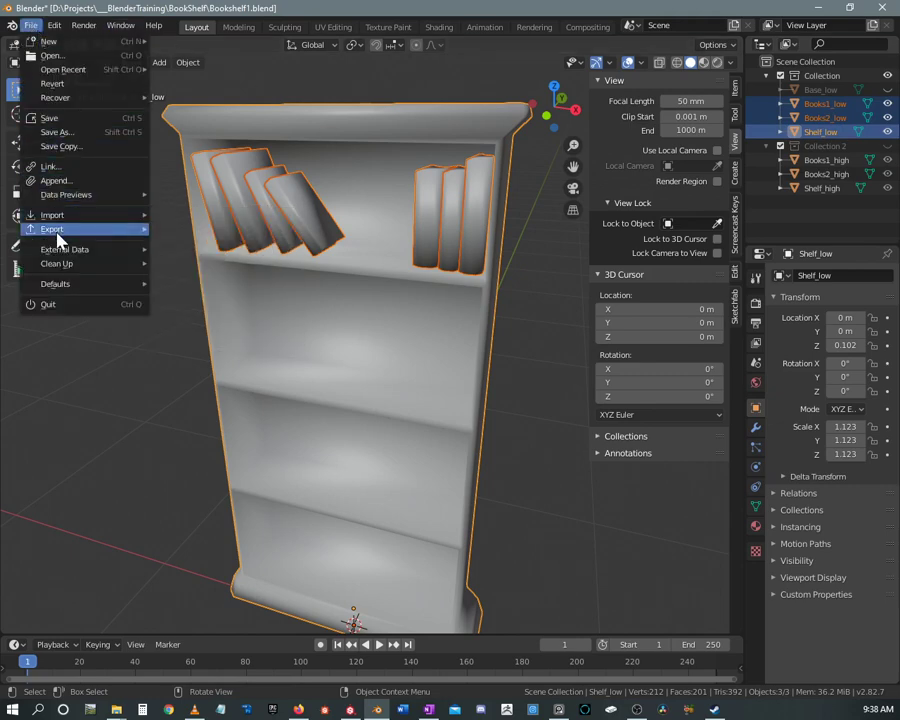
mouse_move(70, 229)
key(Escape)
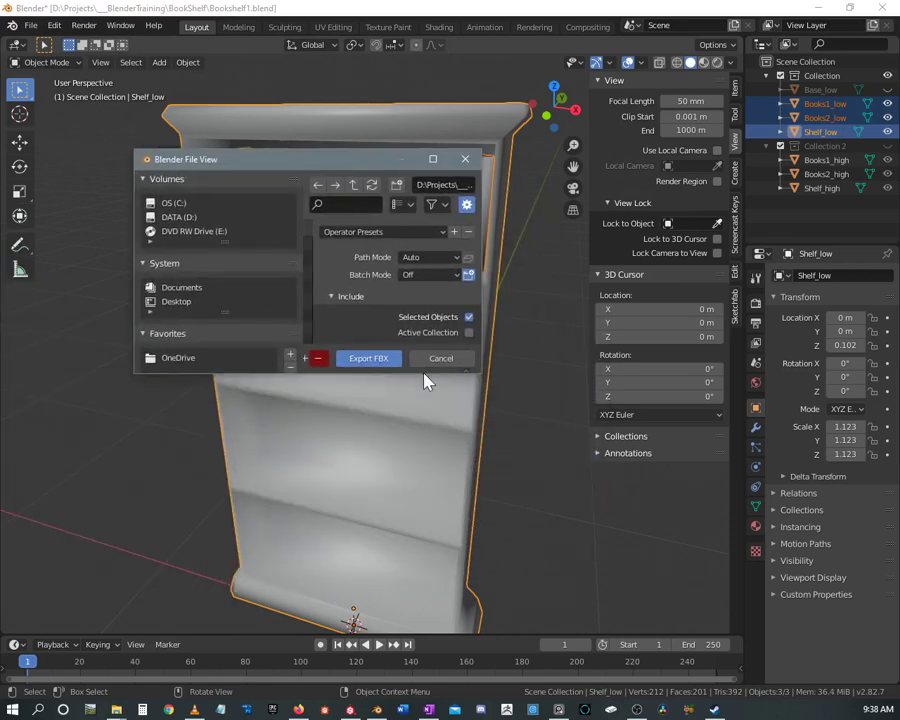
drag(474, 372, 682, 558)
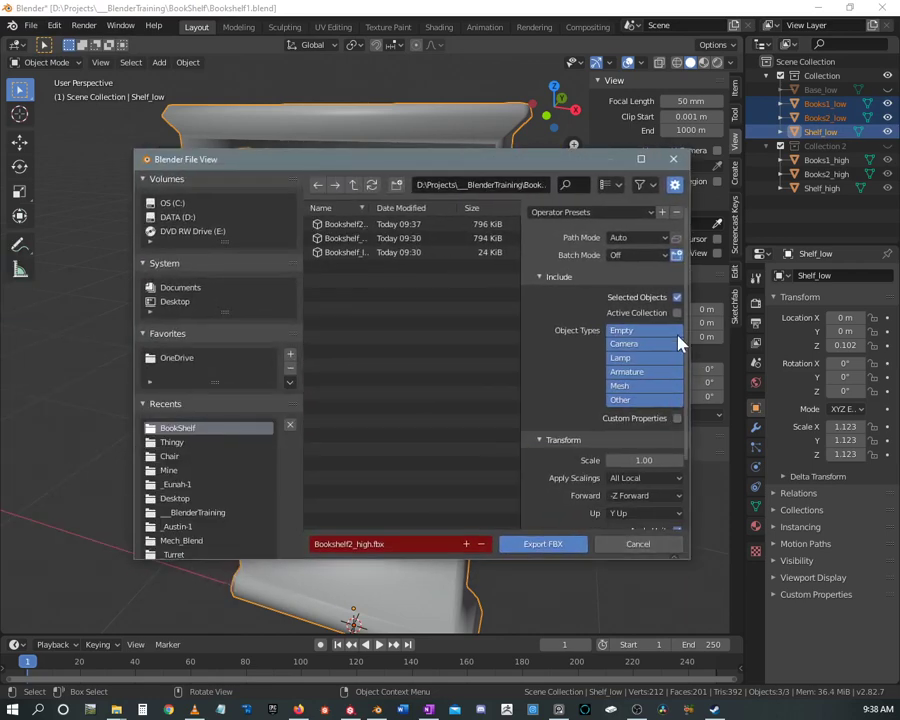
click(352, 252)
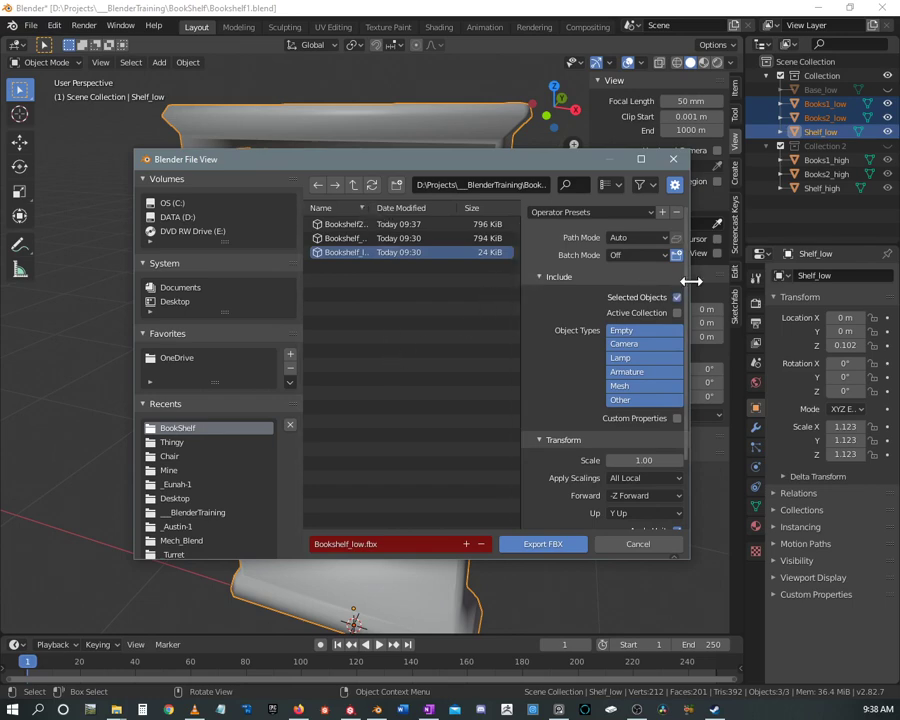
drag(691, 281, 772, 282)
click(367, 226)
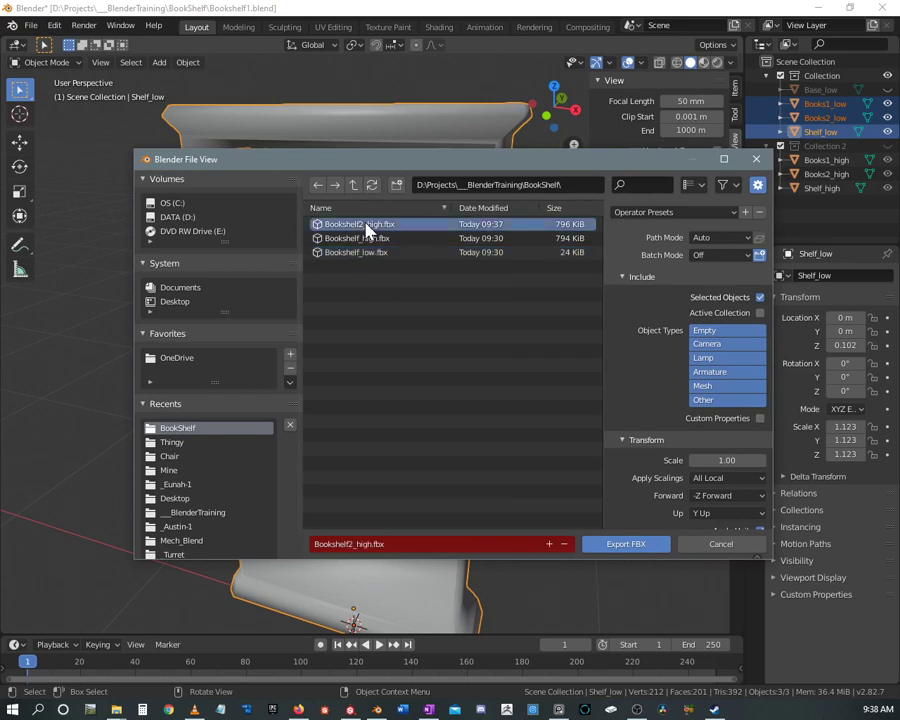
- Change the file name to Bookshelf2_low.fbx and export the low-poly parts
click(367, 545)
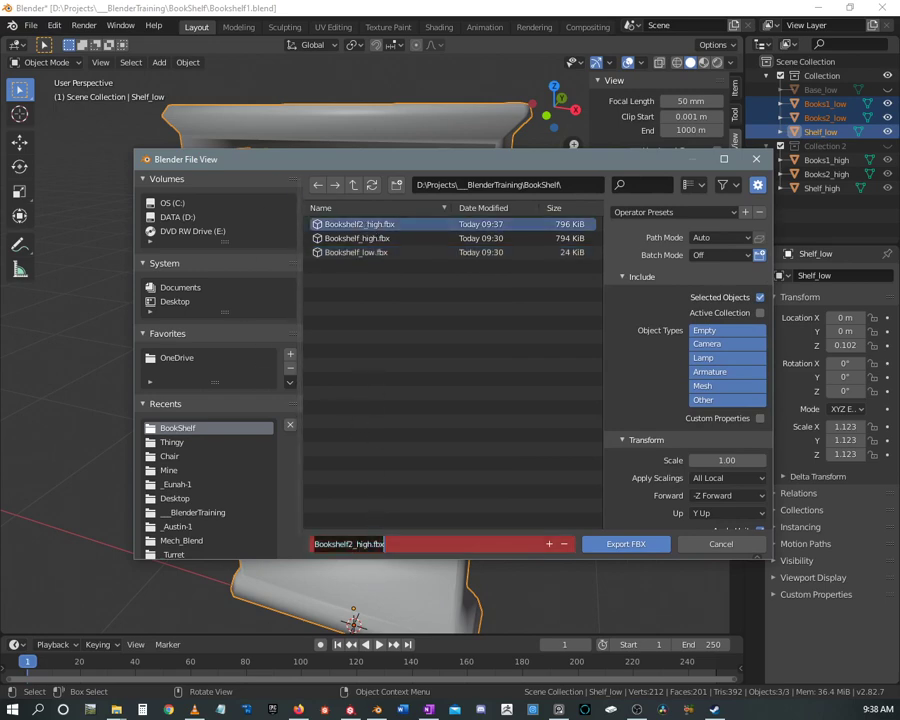
click(371, 544)
key(BackSpace)
key(BackSpace)
key(BackSpace)
key(BackSpace)
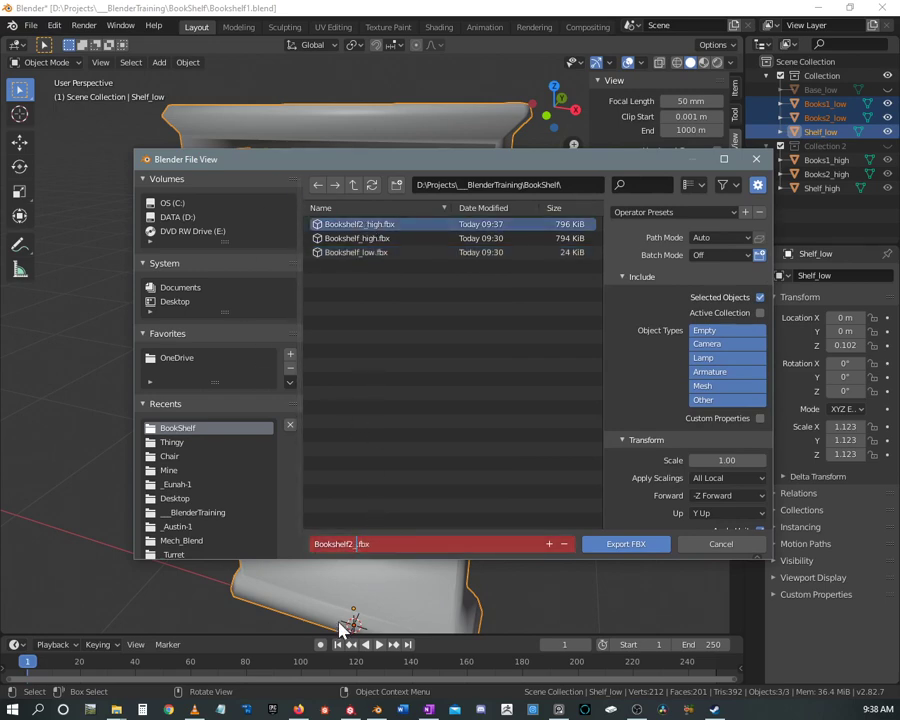
text(low)
key(Return)
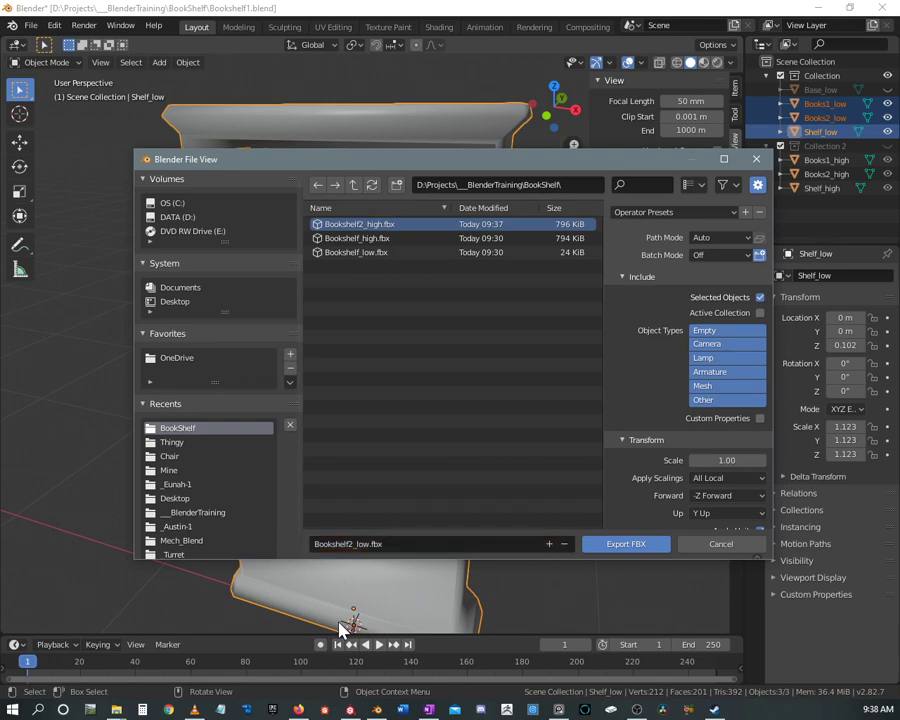
click(626, 544)
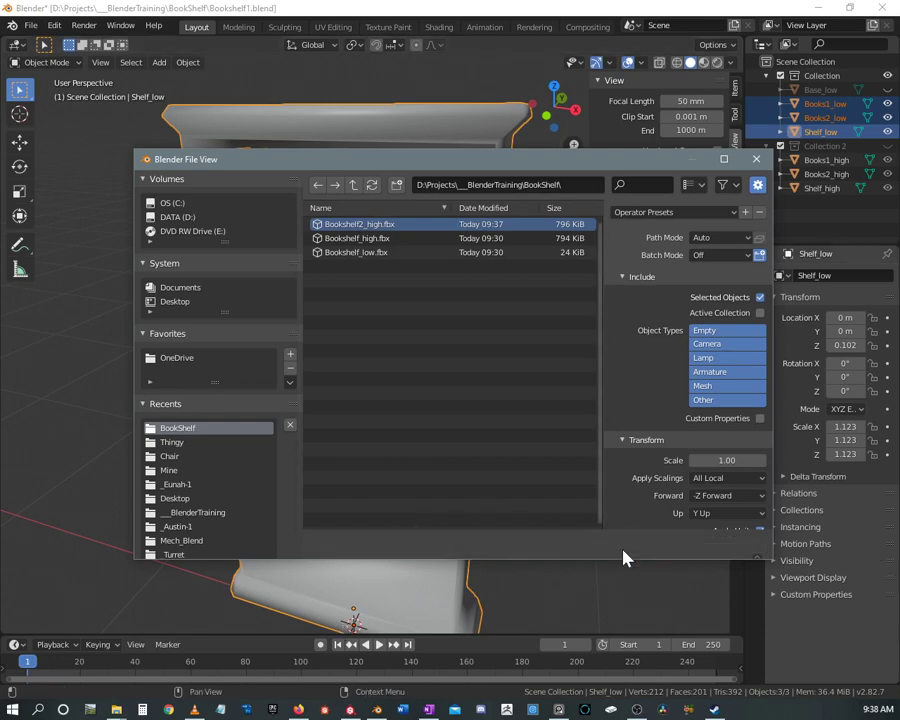
- Create a new Substance Painter project from Bookshelf2_low.fbx, discarding the old project's changes
click(350, 710)
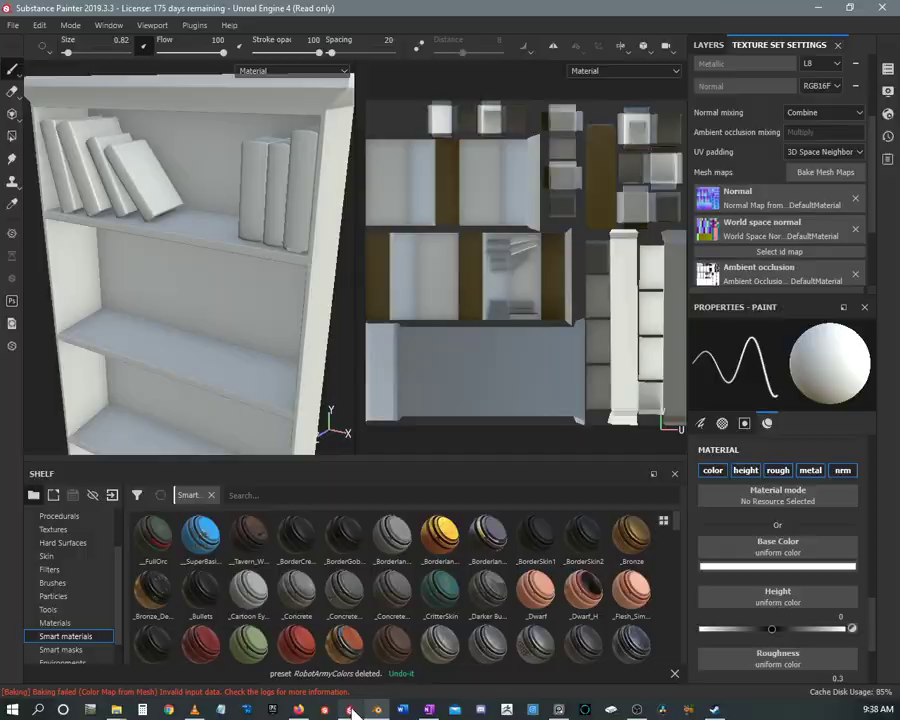
click(15, 25)
click(24, 45)
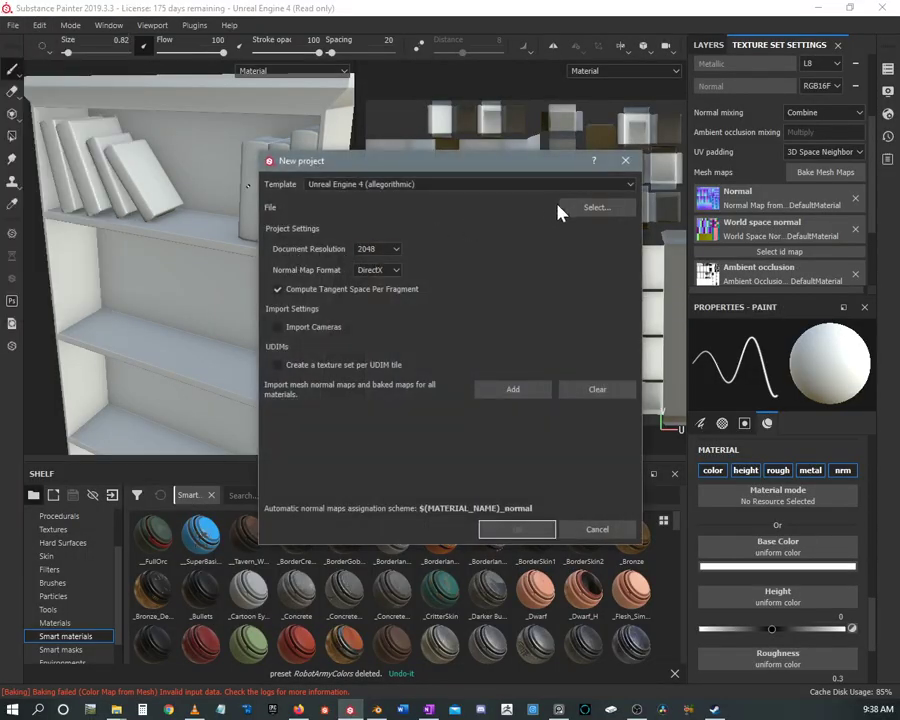
click(594, 207)
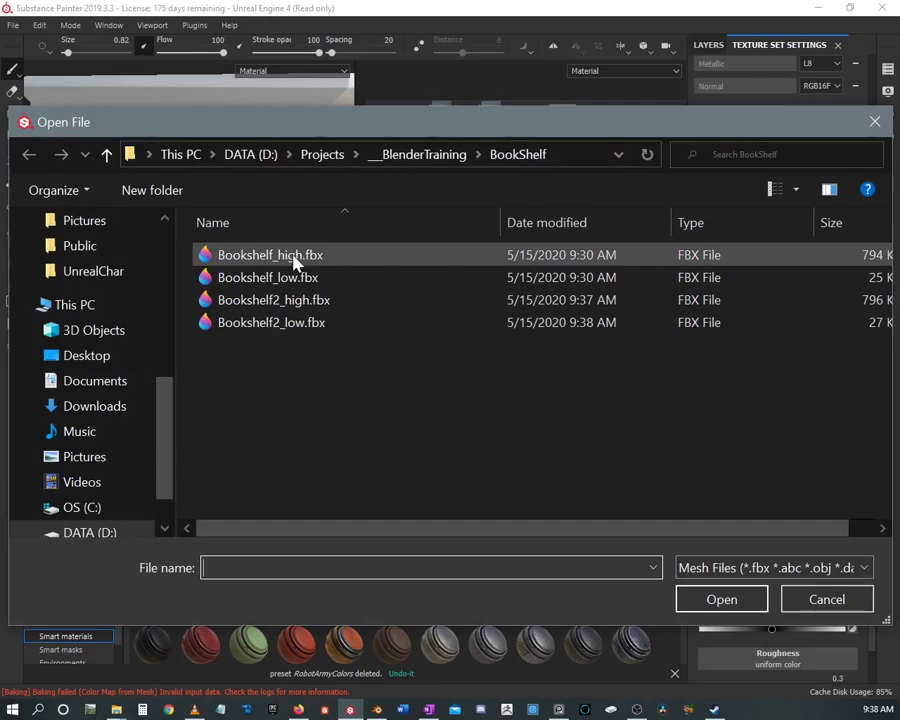
click(281, 327)
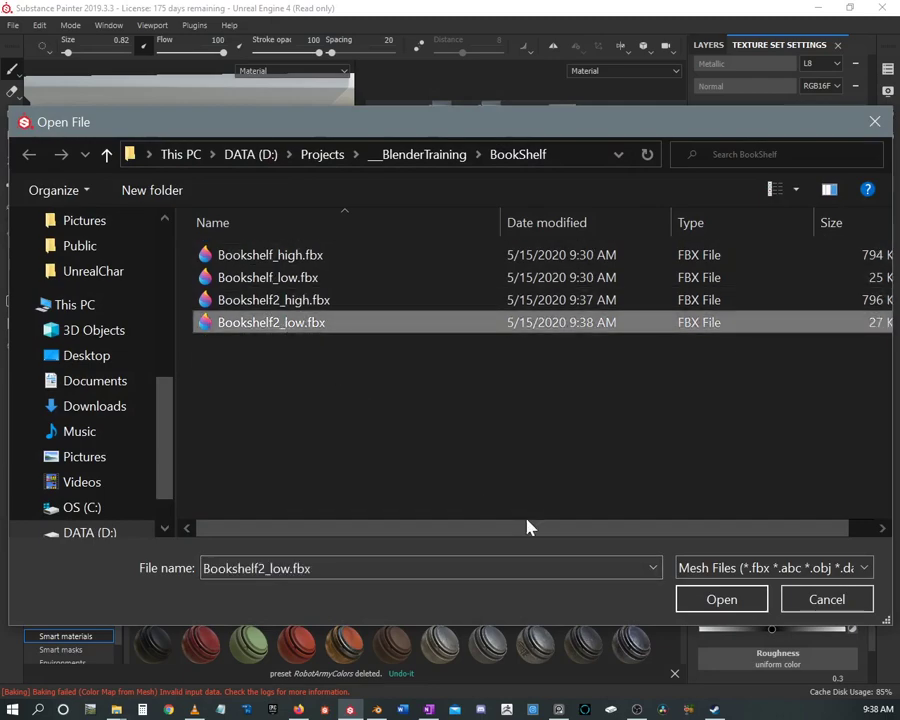
click(716, 600)
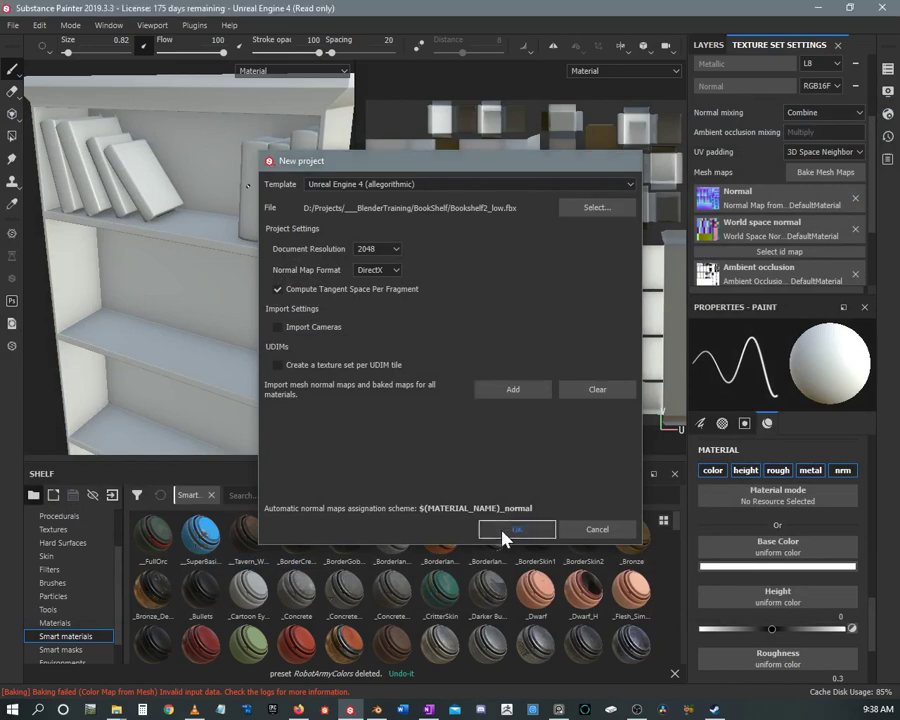
click(503, 531)
click(411, 379)
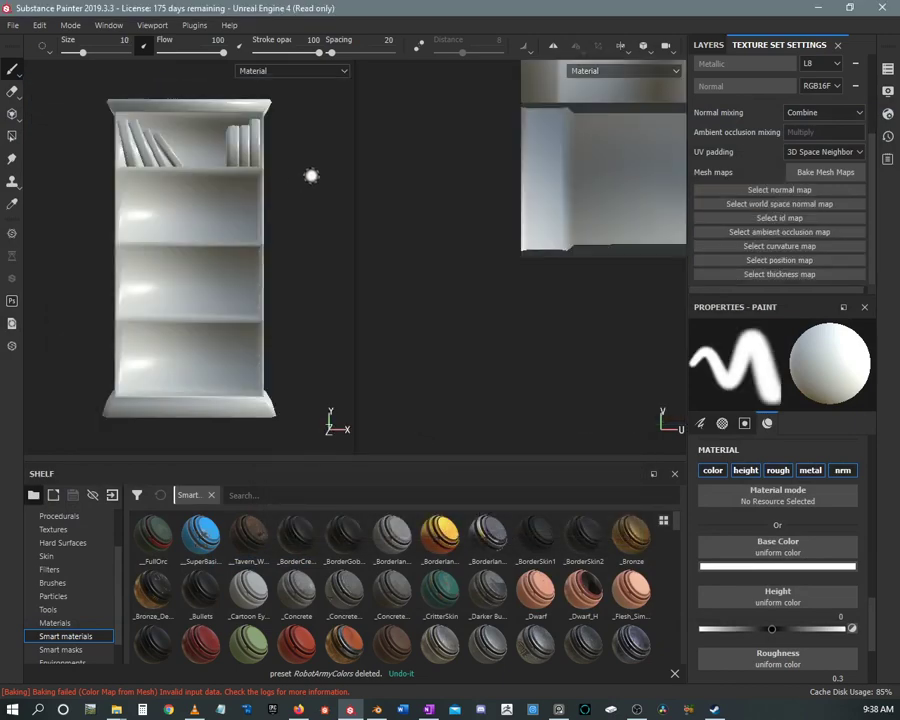
alt+drag(311, 176, 509, 163)
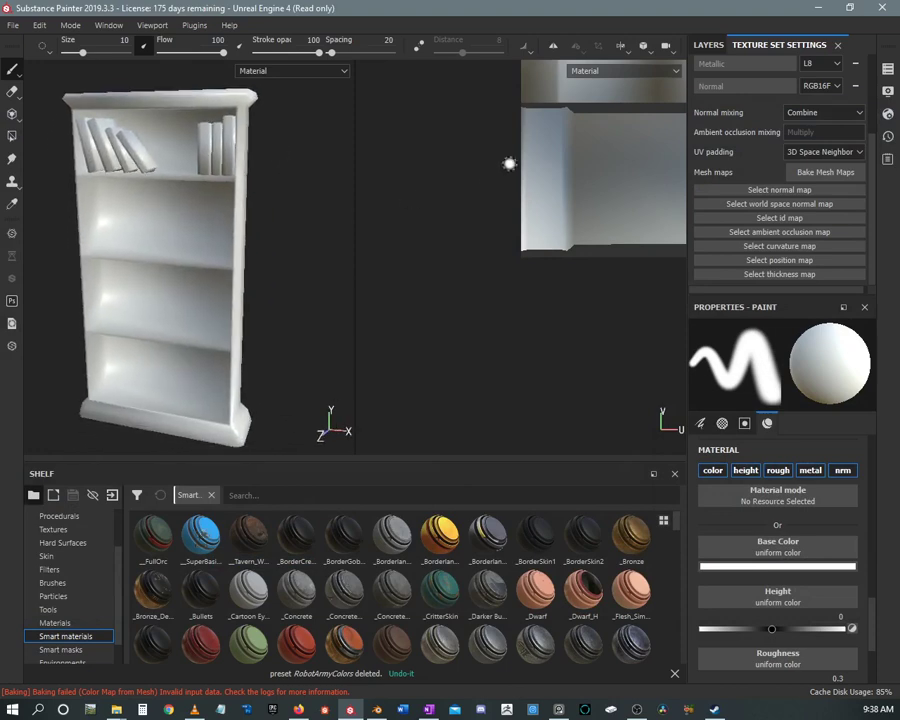
scroll(521, 130, down, 1)
scroll(496, 248, down, 5)
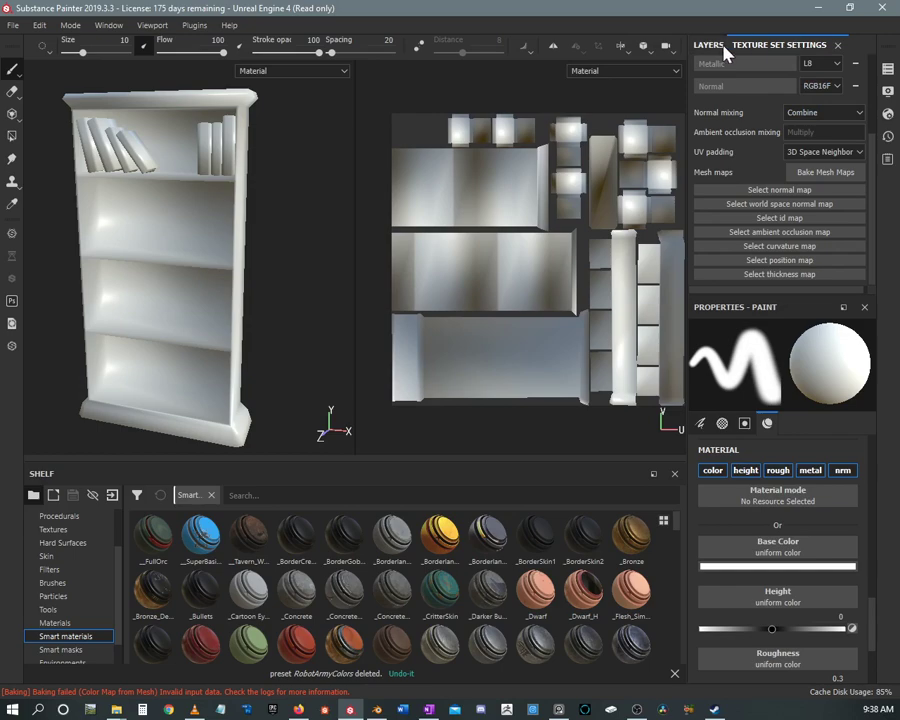
- Add Bookshelf2_high.fbx as high definition mesh, output size 4096, matching By Mesh Name
click(828, 172)
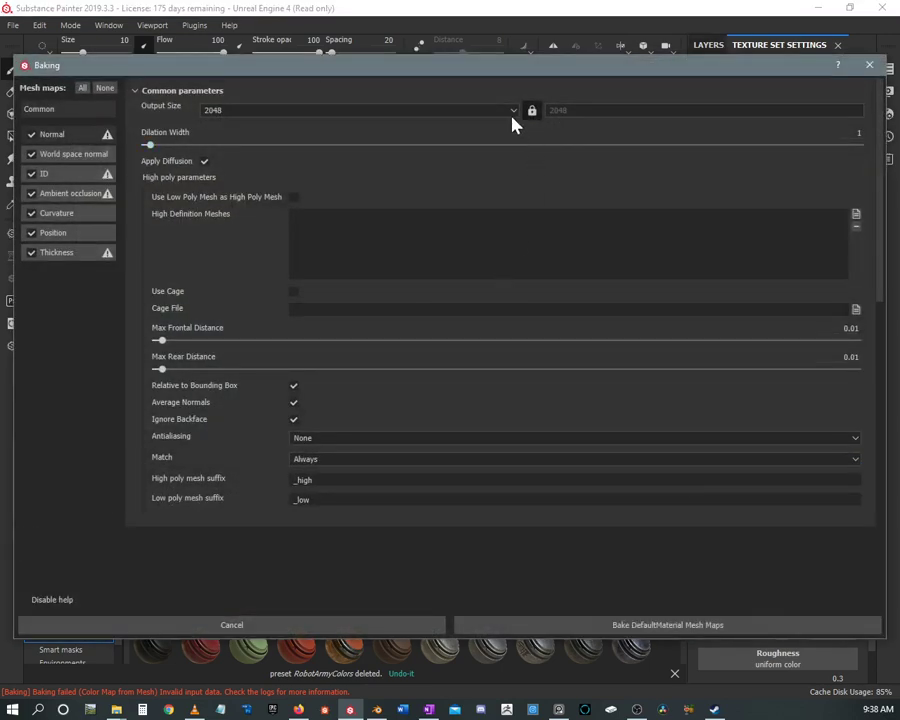
click(856, 215)
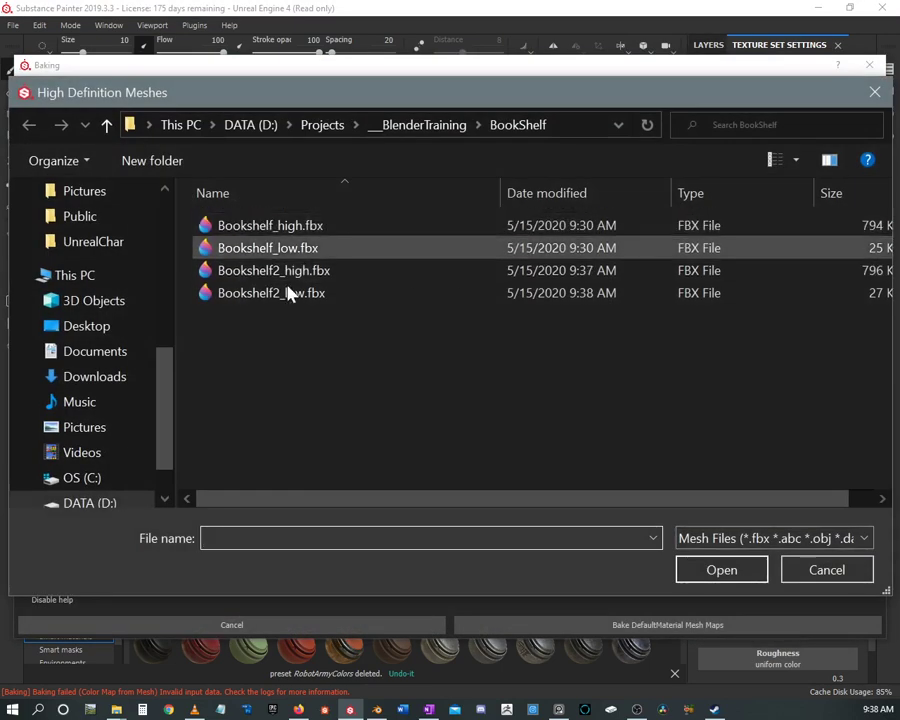
click(285, 270)
click(718, 569)
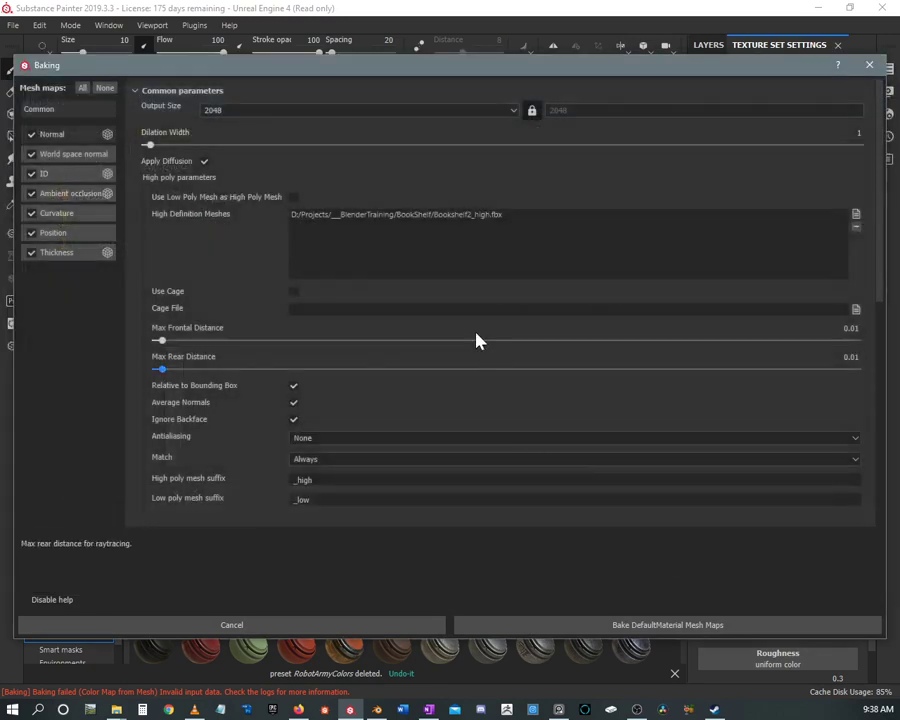
click(309, 113)
click(231, 179)
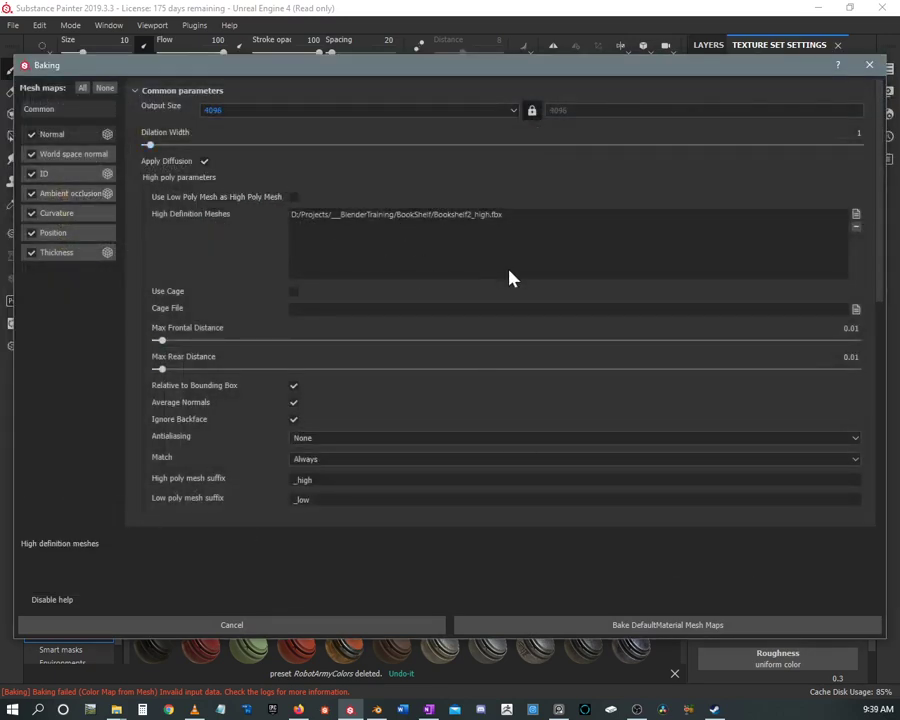
scroll(510, 276, down, 4)
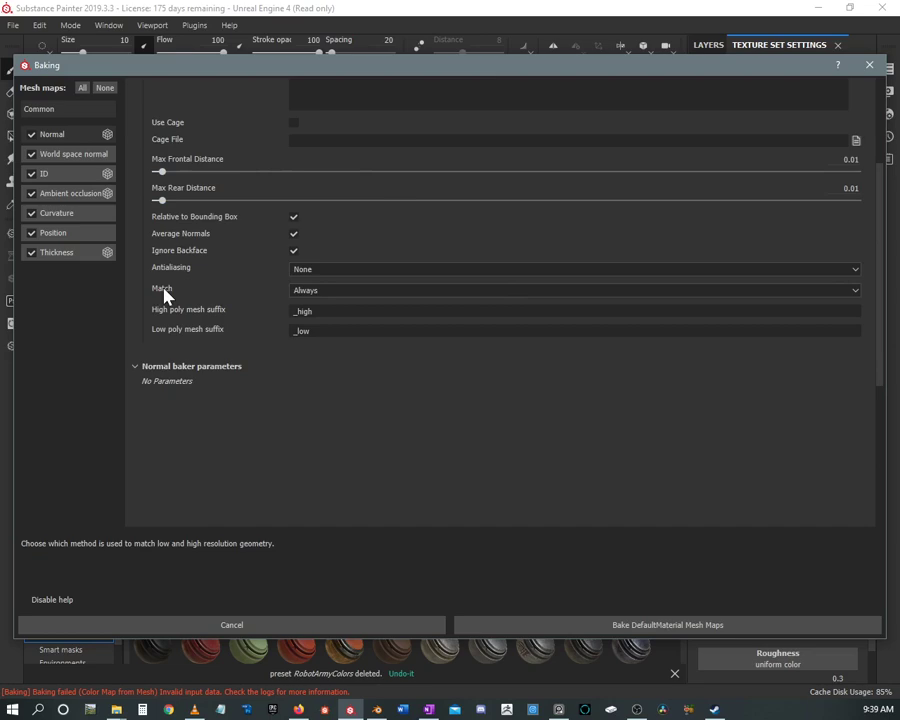
click(370, 295)
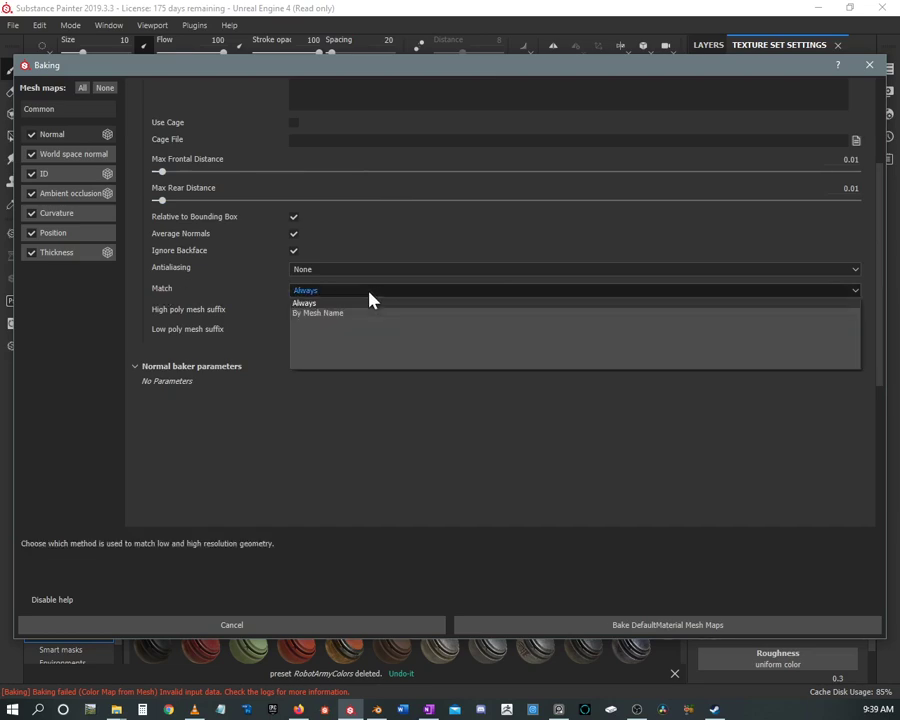
click(316, 316)
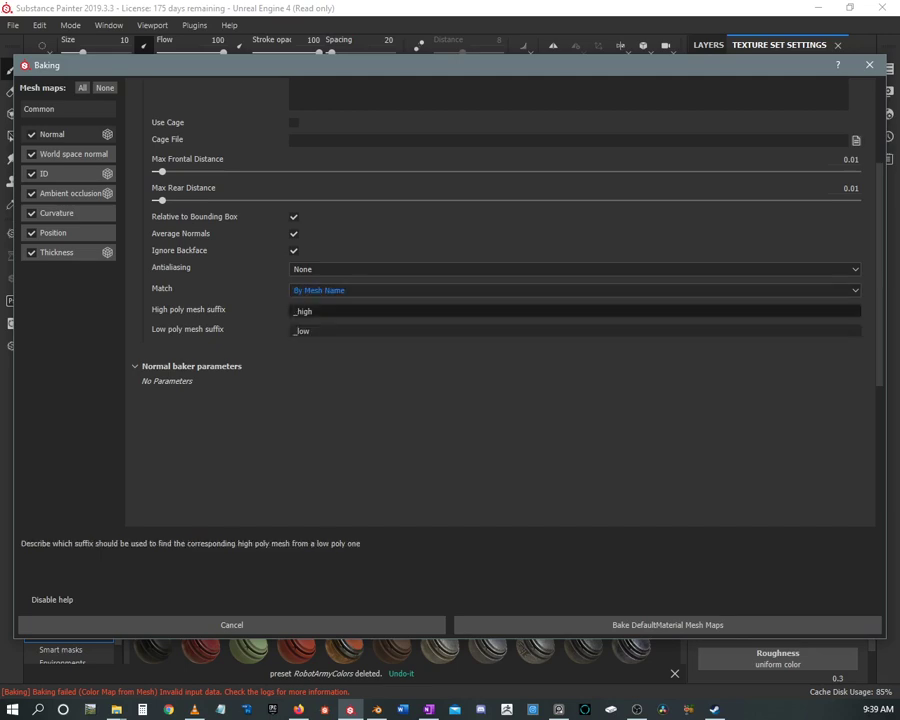
- Bake the DefaultMaterial mesh maps from Bookshelf2_high onto the low-poly bookshelf
click(641, 627)
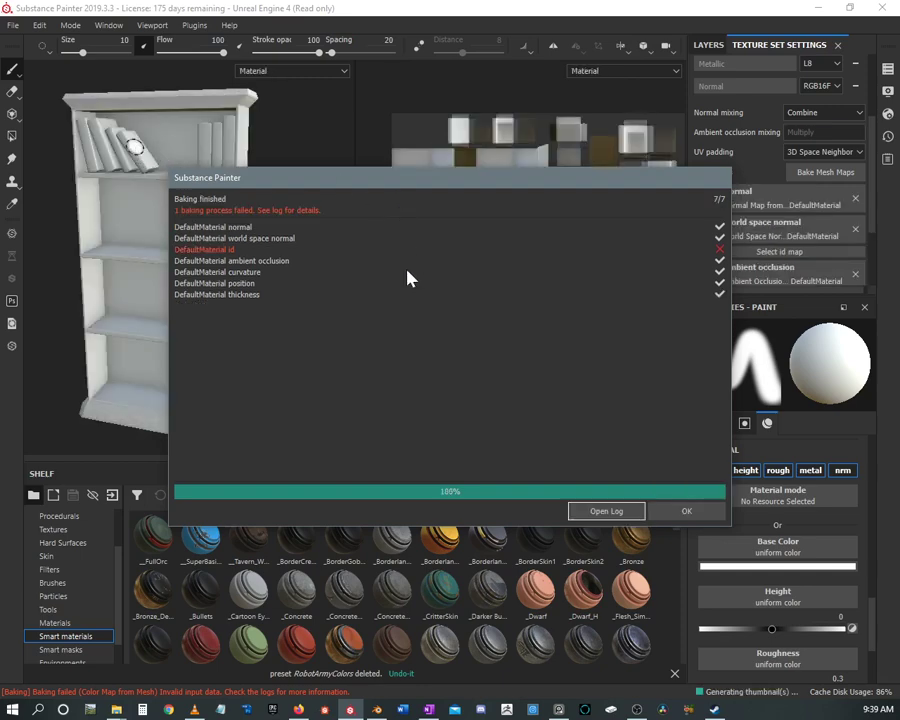
- Dismiss the bake summary, then zoom and orbit around the book spines and shelves
click(678, 514)
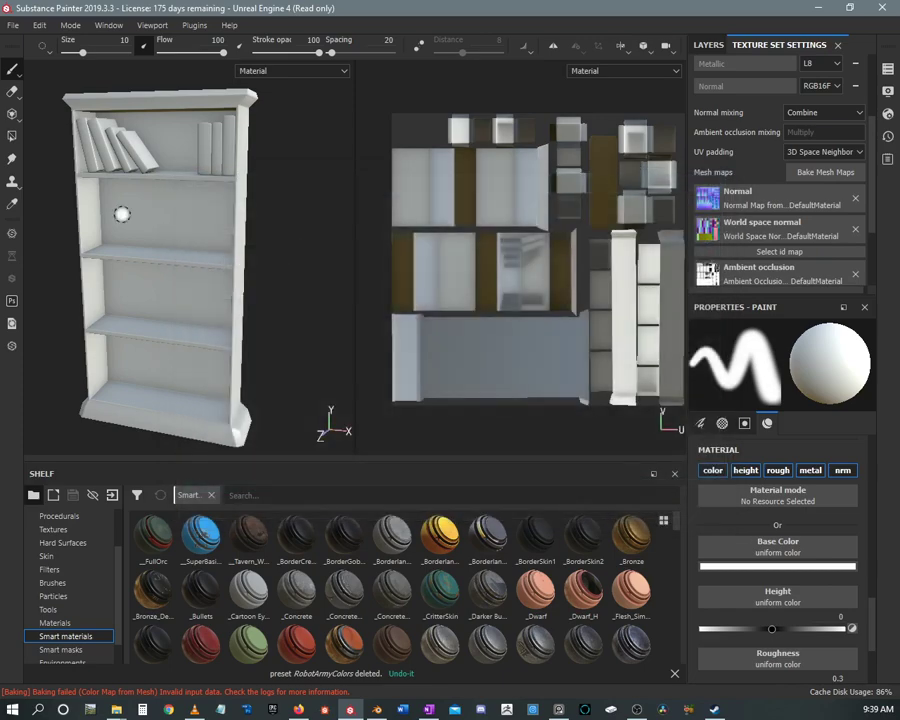
scroll(121, 213, up, 5)
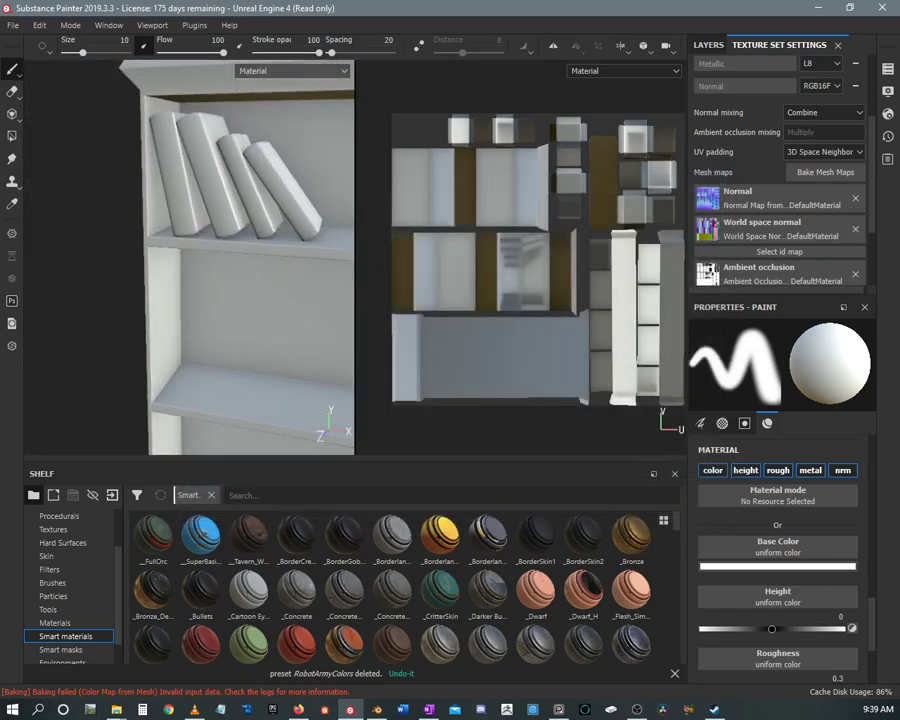
scroll(203, 378, up, 6)
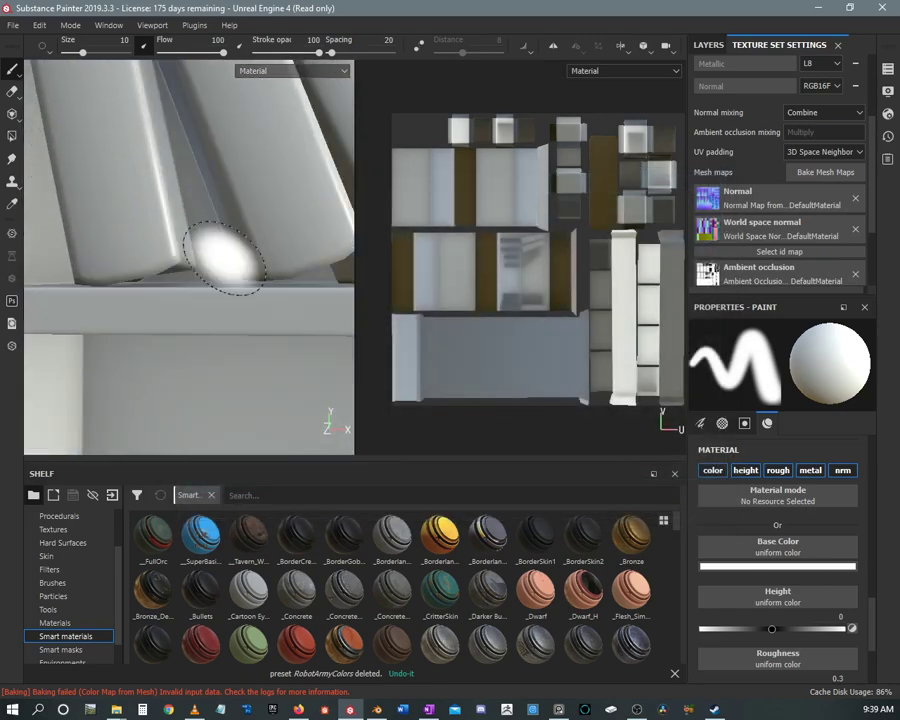
scroll(224, 256, up, 5)
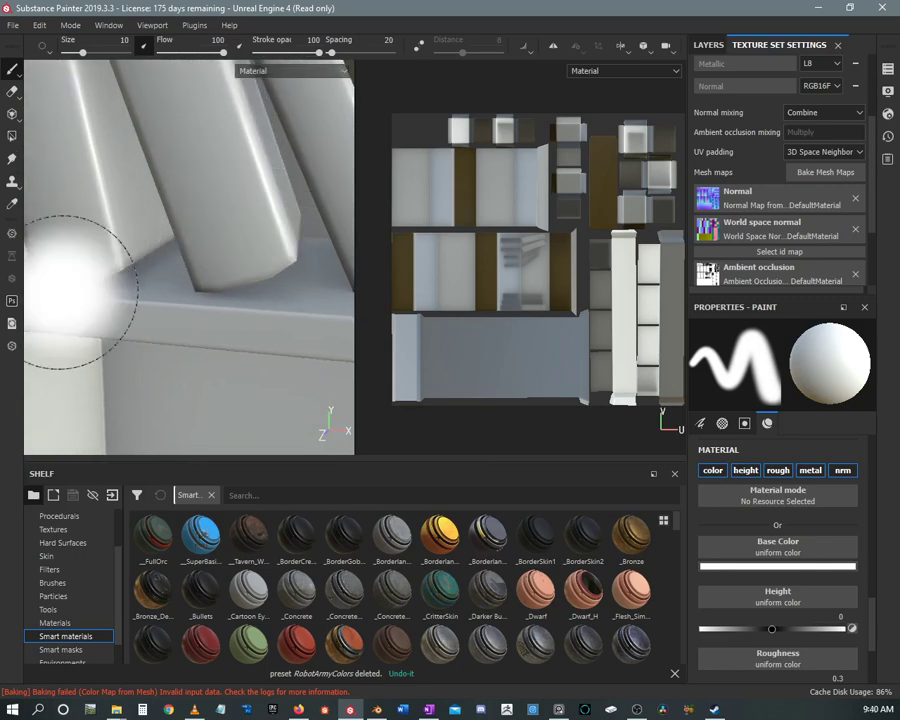
alt+drag(75, 290, 230, 275)
scroll(134, 194, down, 5)
alt+drag(134, 194, 157, 307)
scroll(211, 321, up, 3)
mouse_move(211, 321)
alt+mouse_down()
mouse_move(290, 230)
mouse_move(187, 287)
mouse_move(217, 263)
alt+mouse_up()
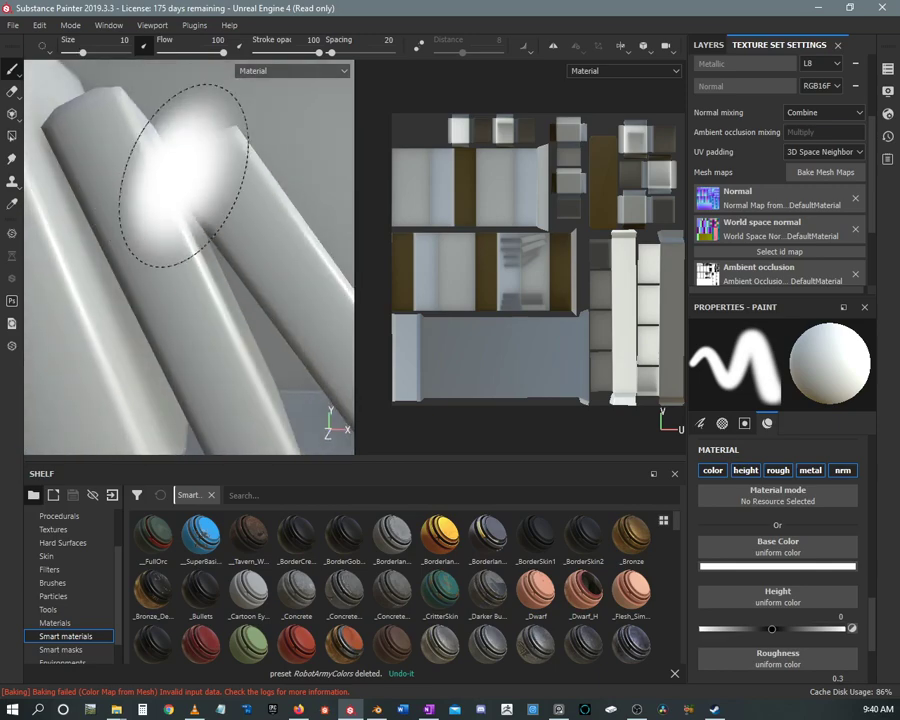
alt+drag(185, 175, 279, 158)
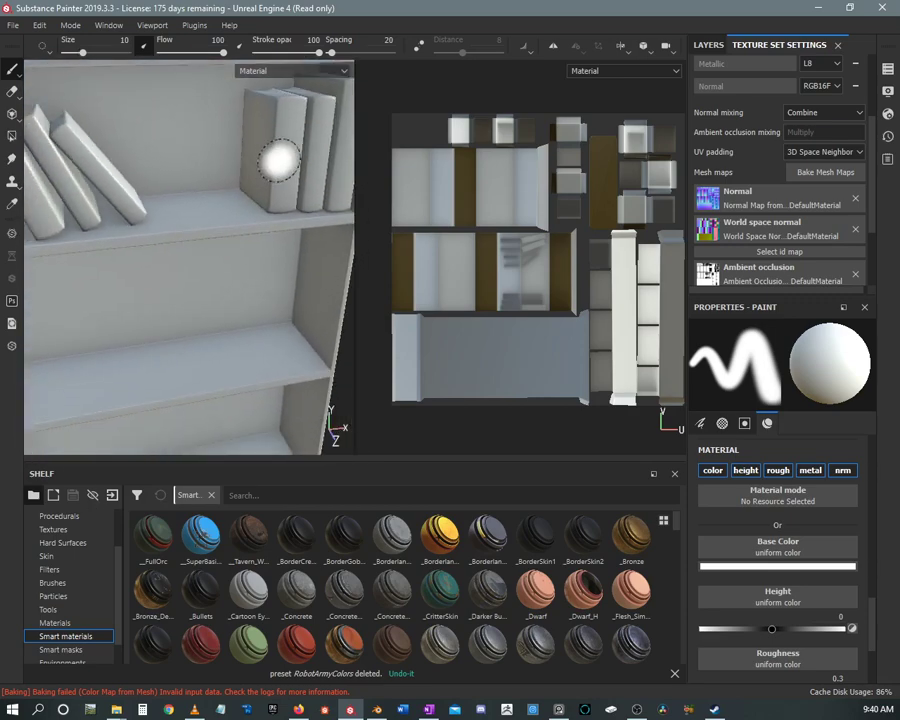
scroll(141, 267, down, 5)
mouse_move(141, 267)
alt+mouse_down()
mouse_move(131, 261)
mouse_move(189, 225)
mouse_move(182, 247)
mouse_move(155, 221)
mouse_move(147, 225)
alt+mouse_up()
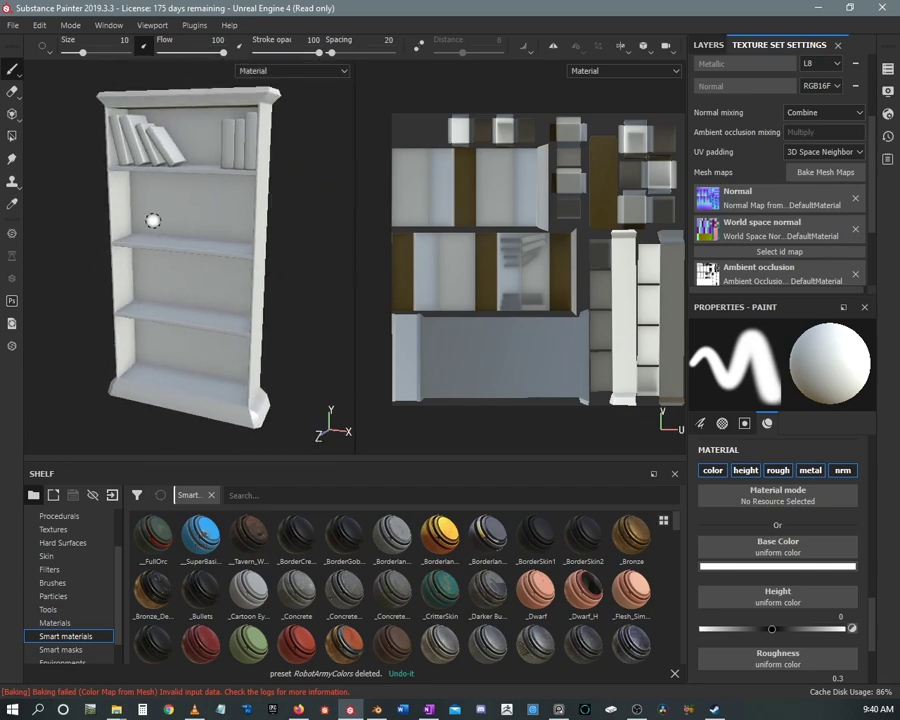